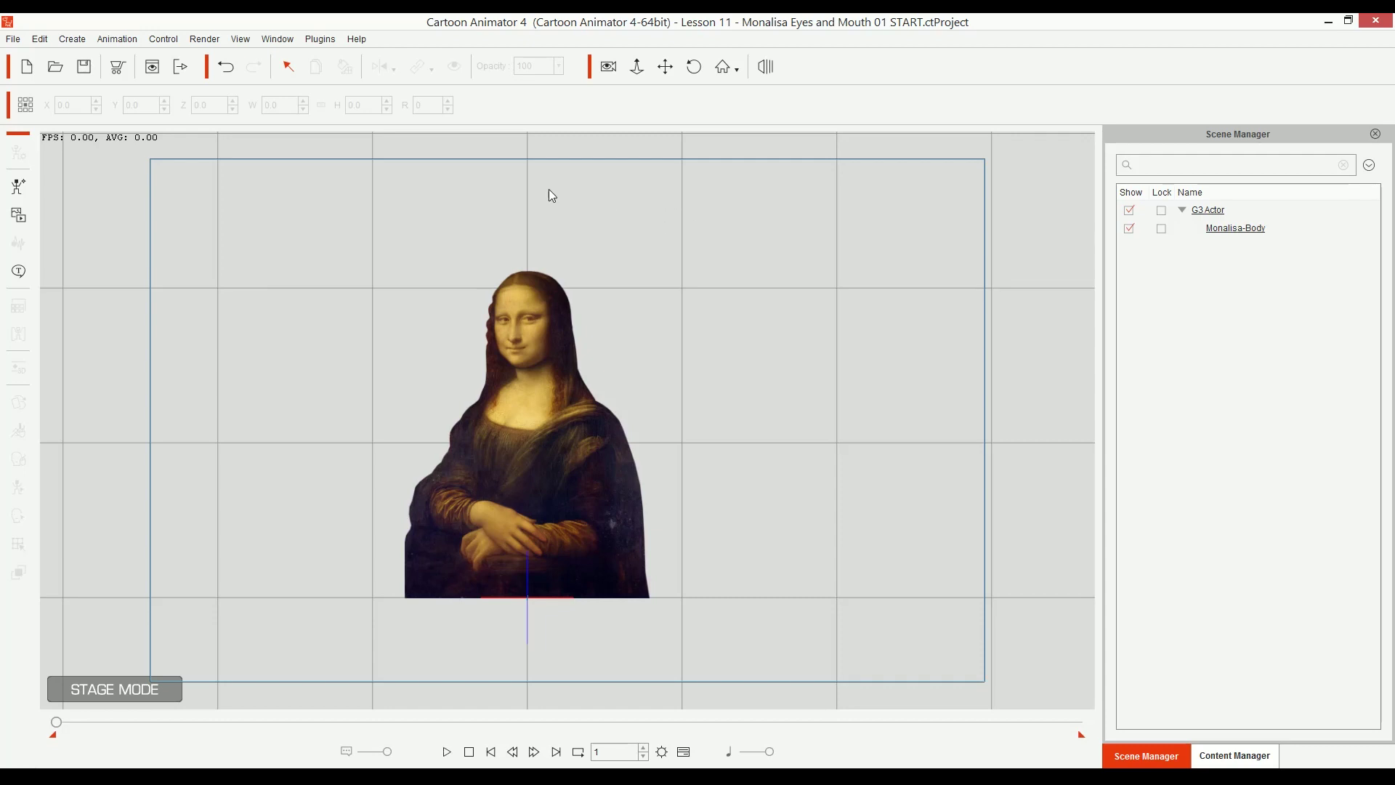
click(56, 68)
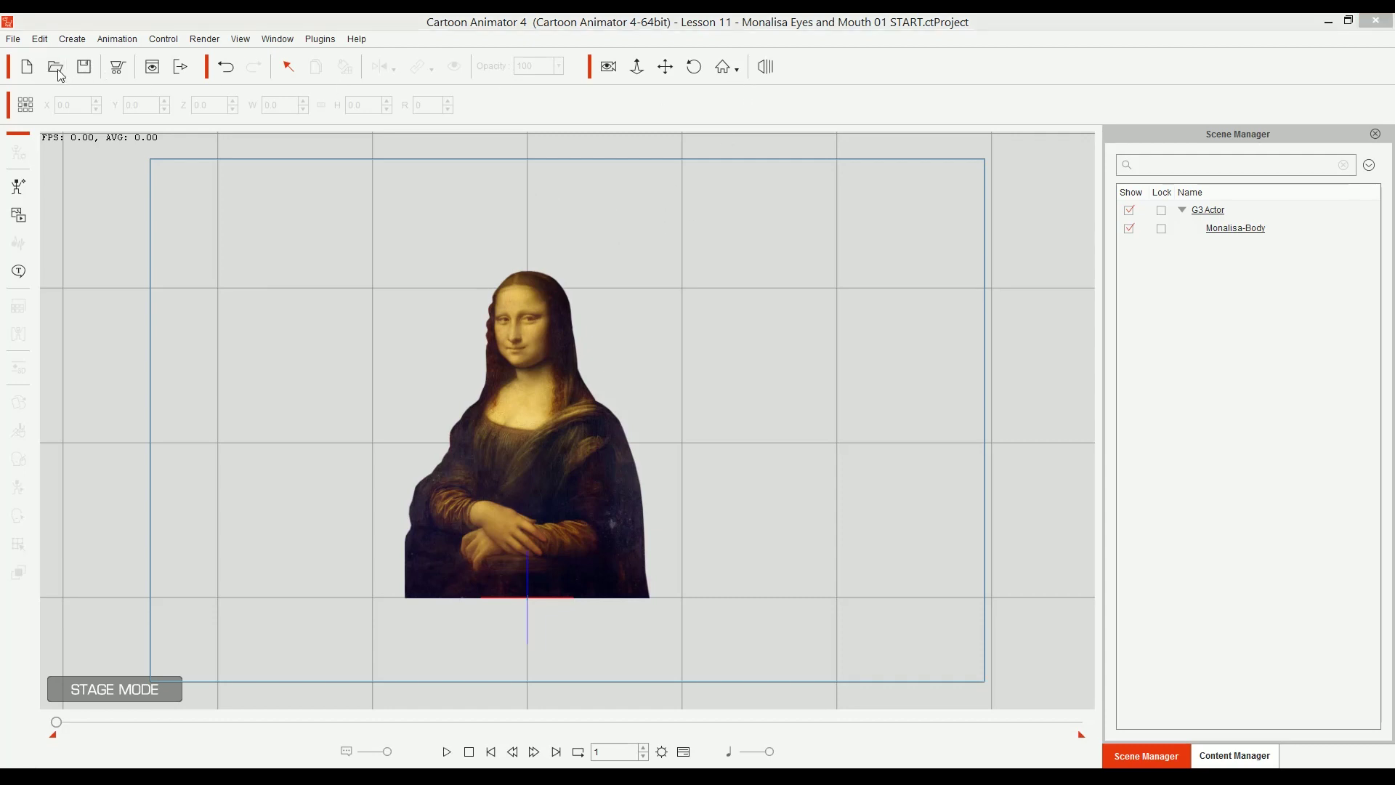
click(302, 196)
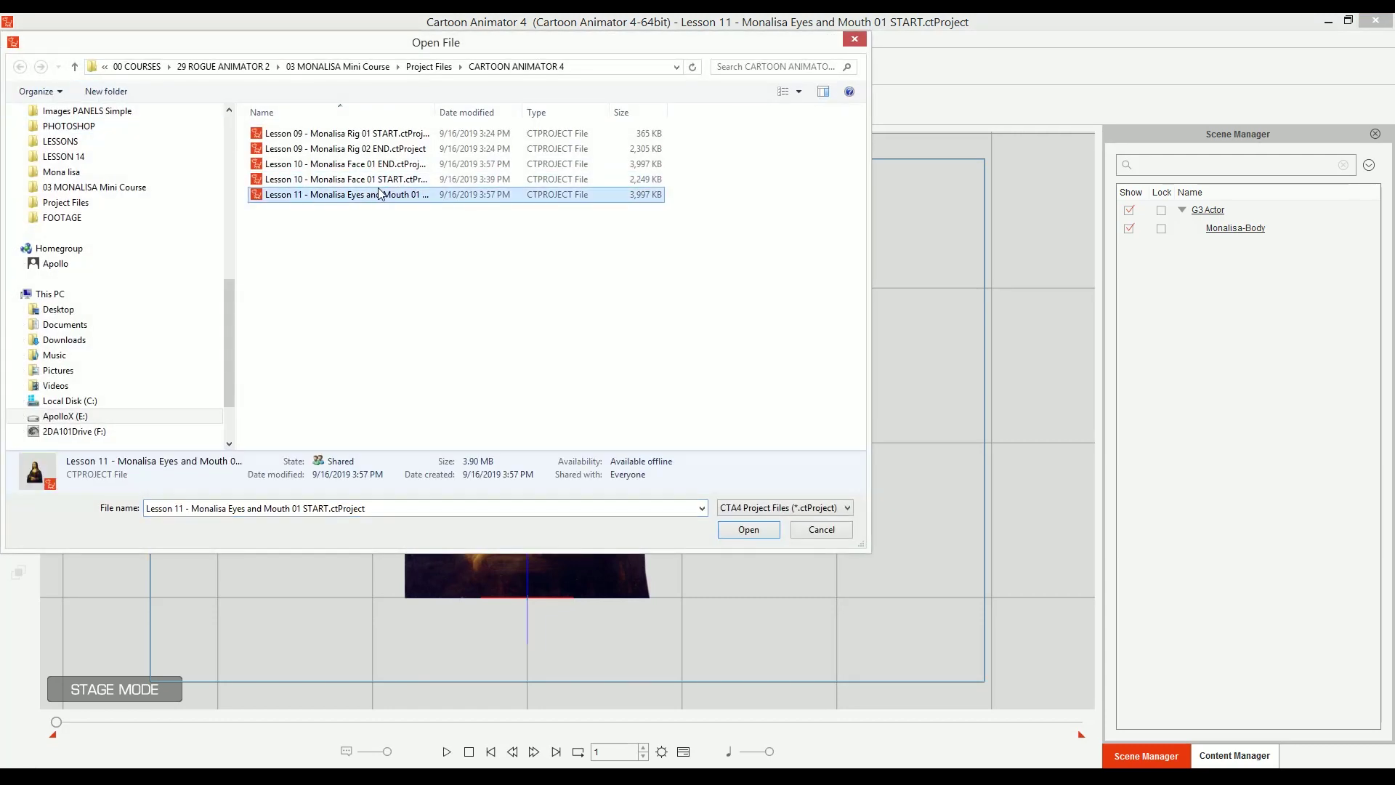
drag(436, 113, 542, 115)
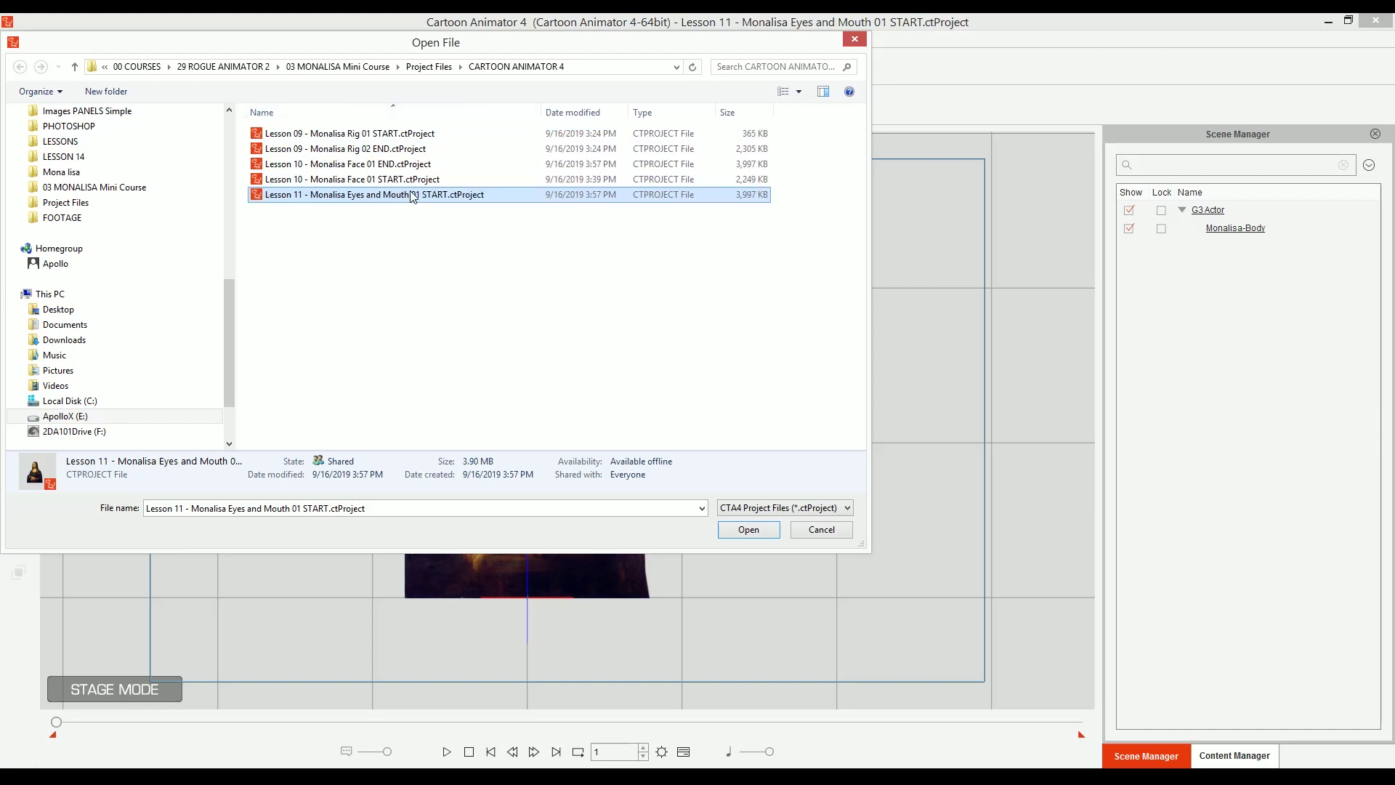
click(822, 530)
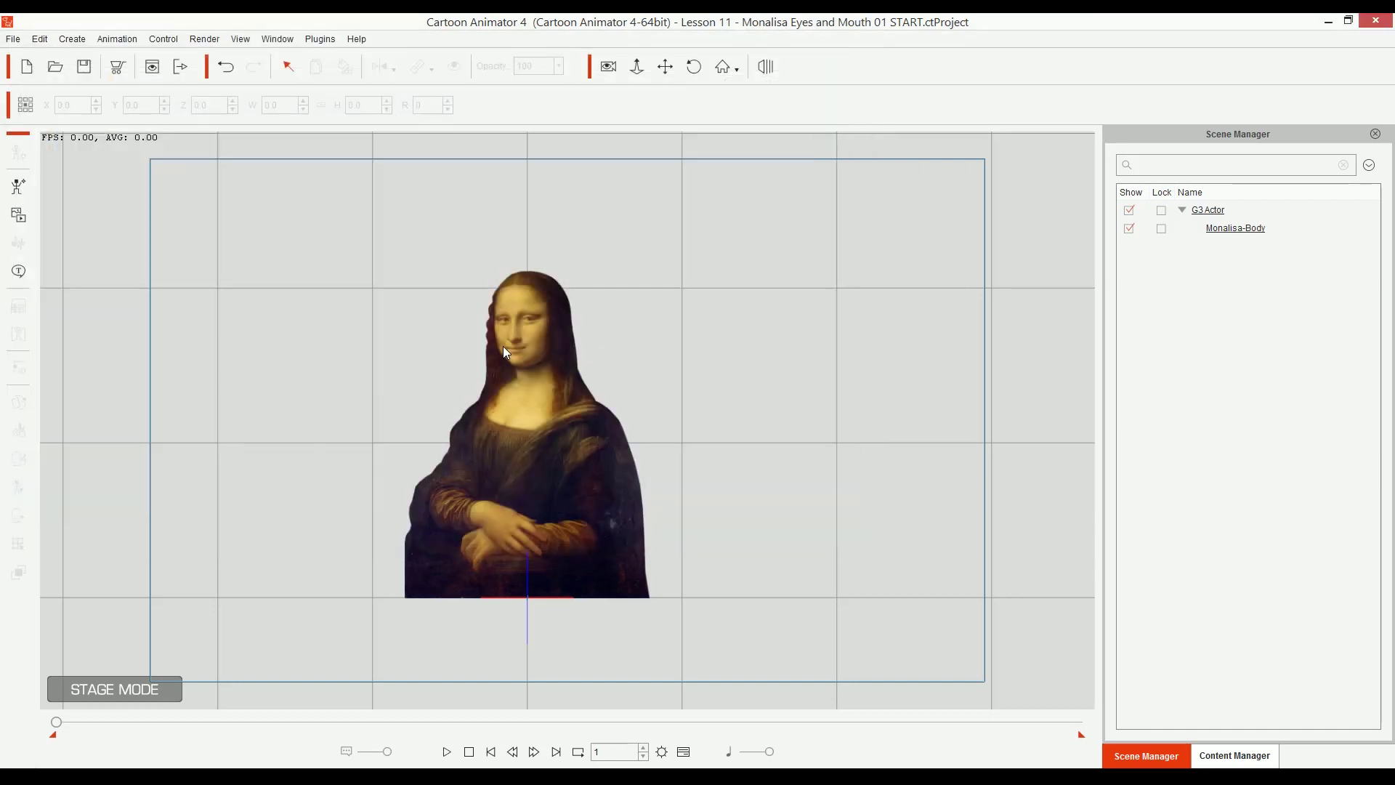
- Save the project as a new file named "Lesson 11 - Monalisa Eyes and Mouth 01 END"
key(ctrl+shift+s)
key(ctrl+shift+Left)
key(ctrl+shift+Left)
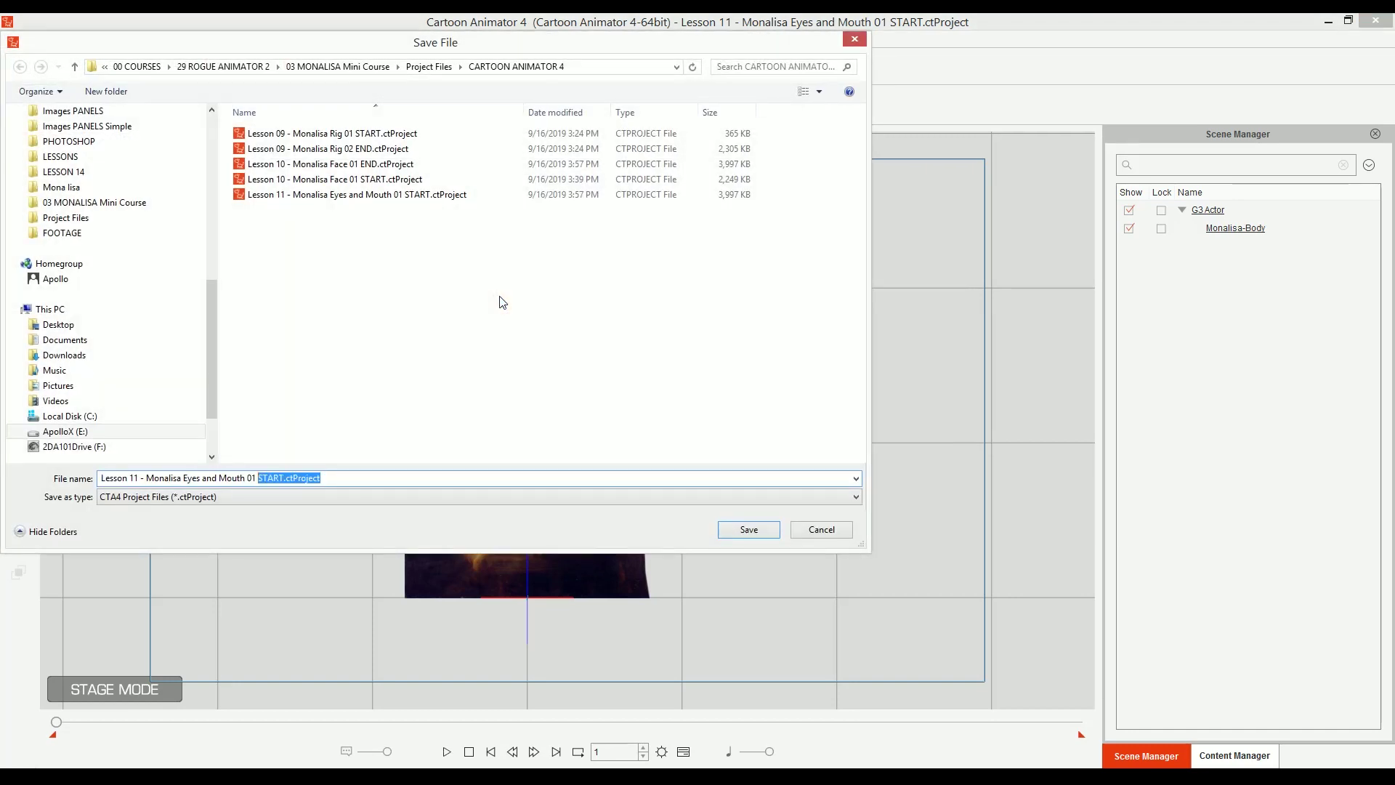
text(END)
key(Return)
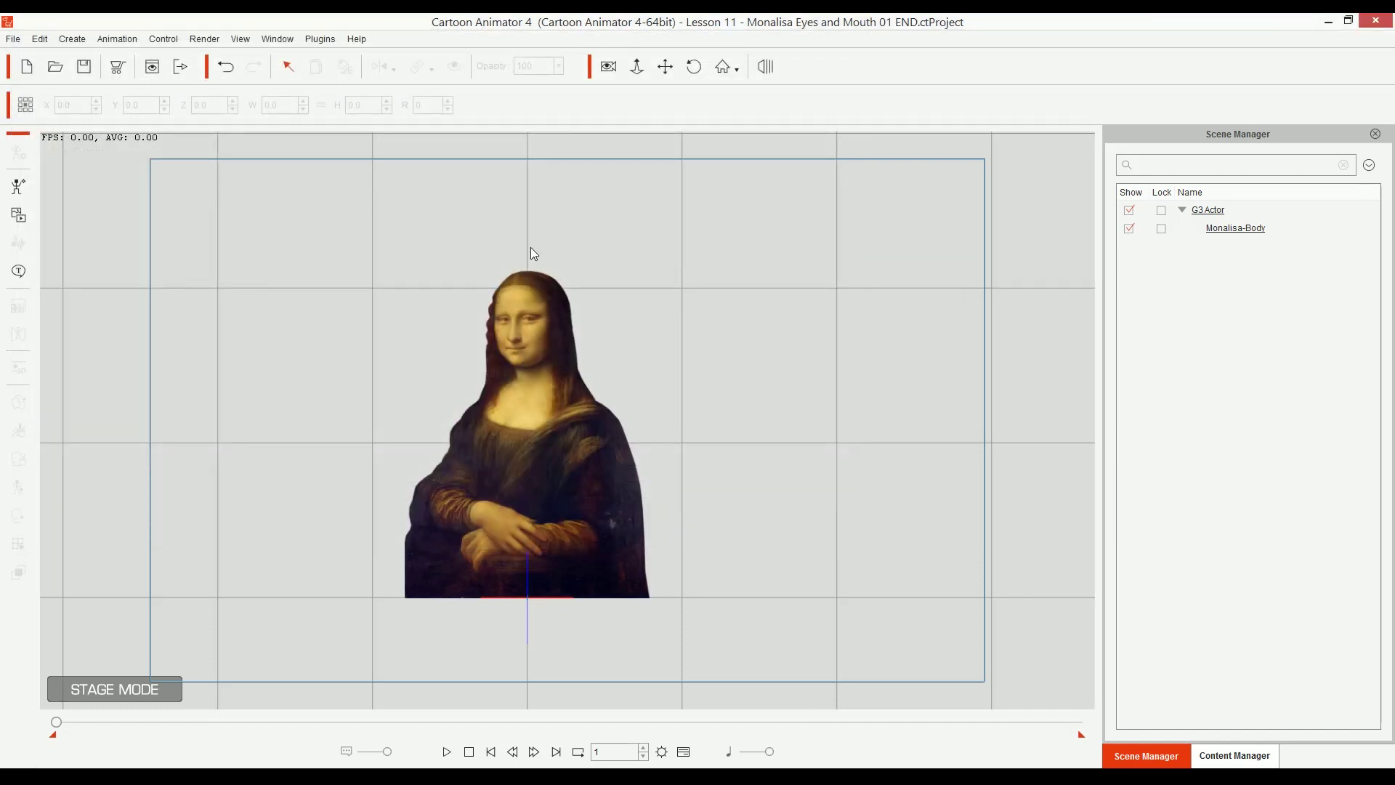
- Open the Monalisa-Body actor in Composer mode and select its face
click(529, 306)
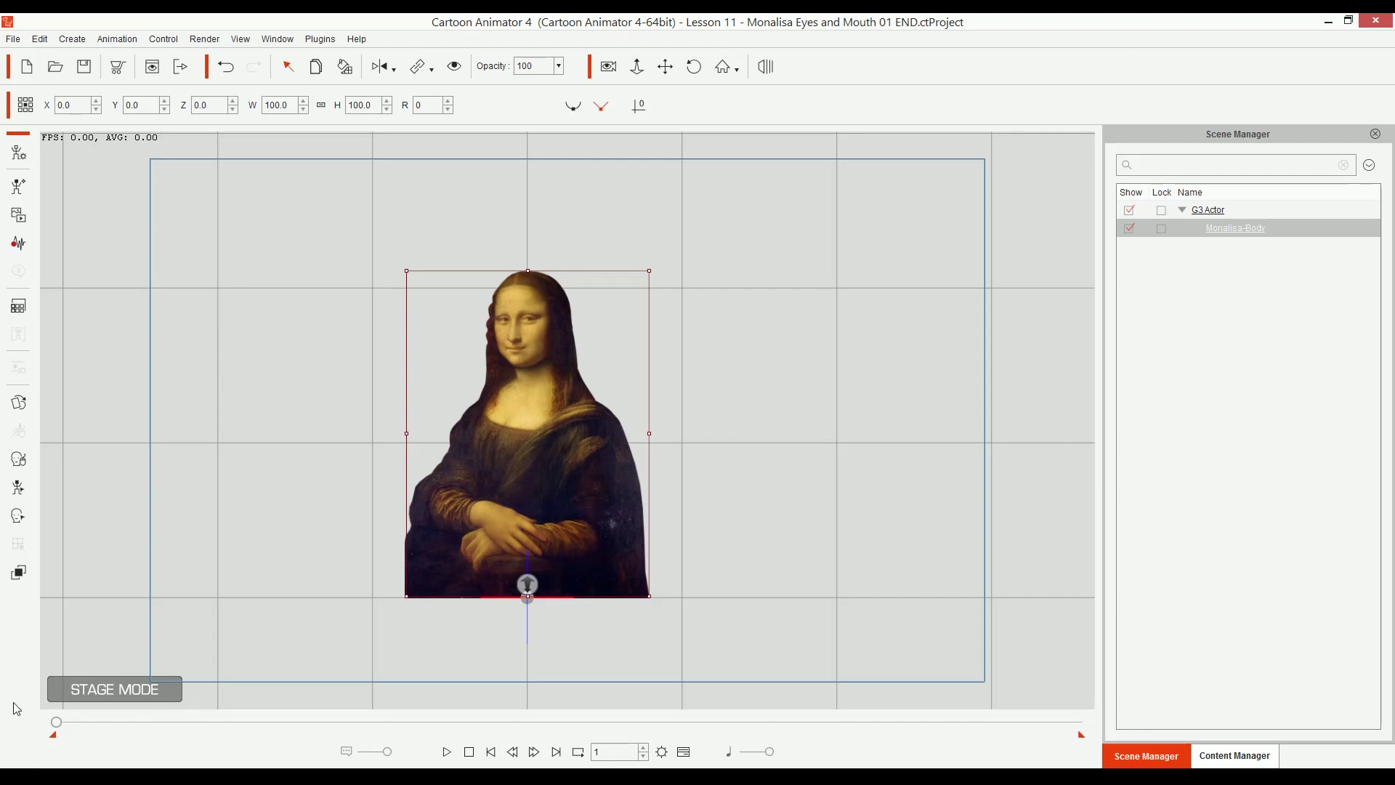
click(14, 154)
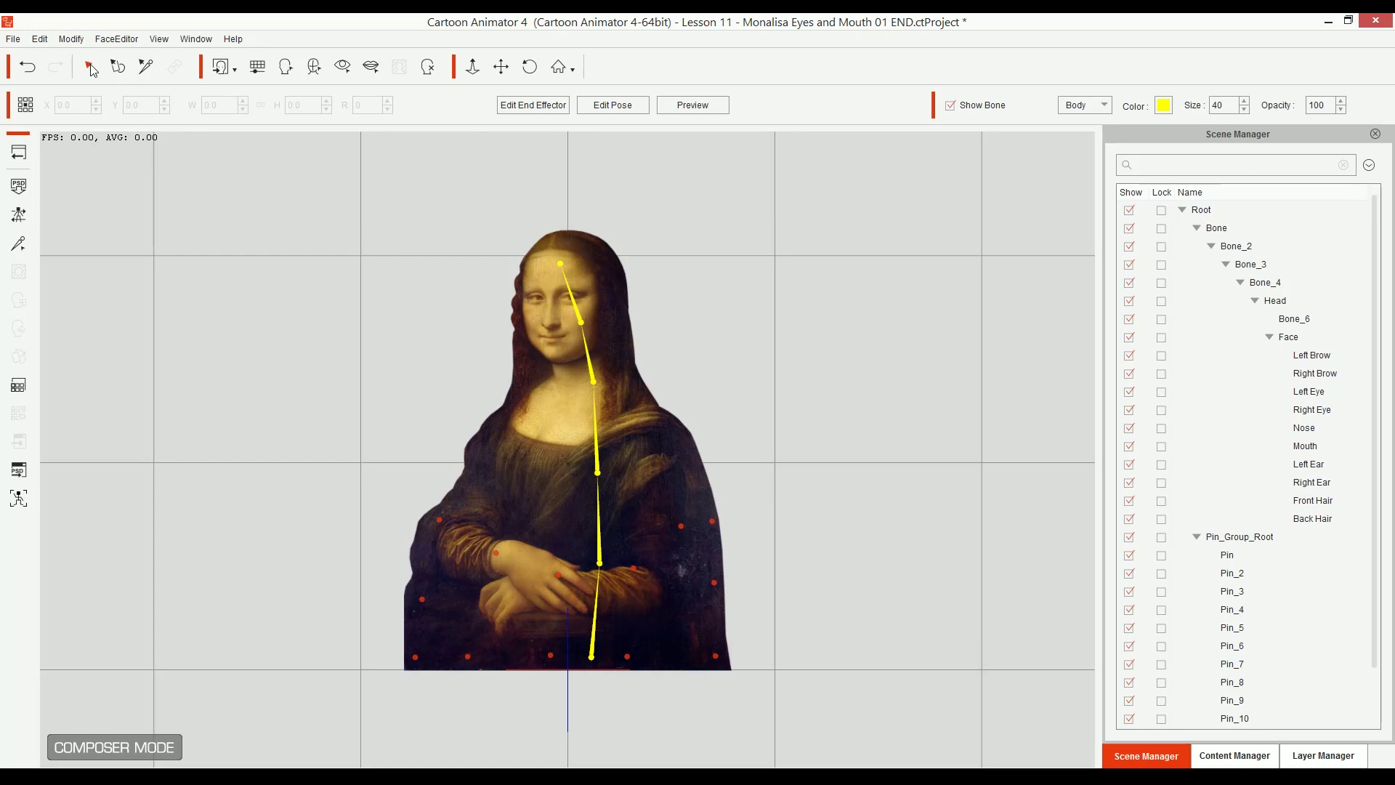
click(548, 296)
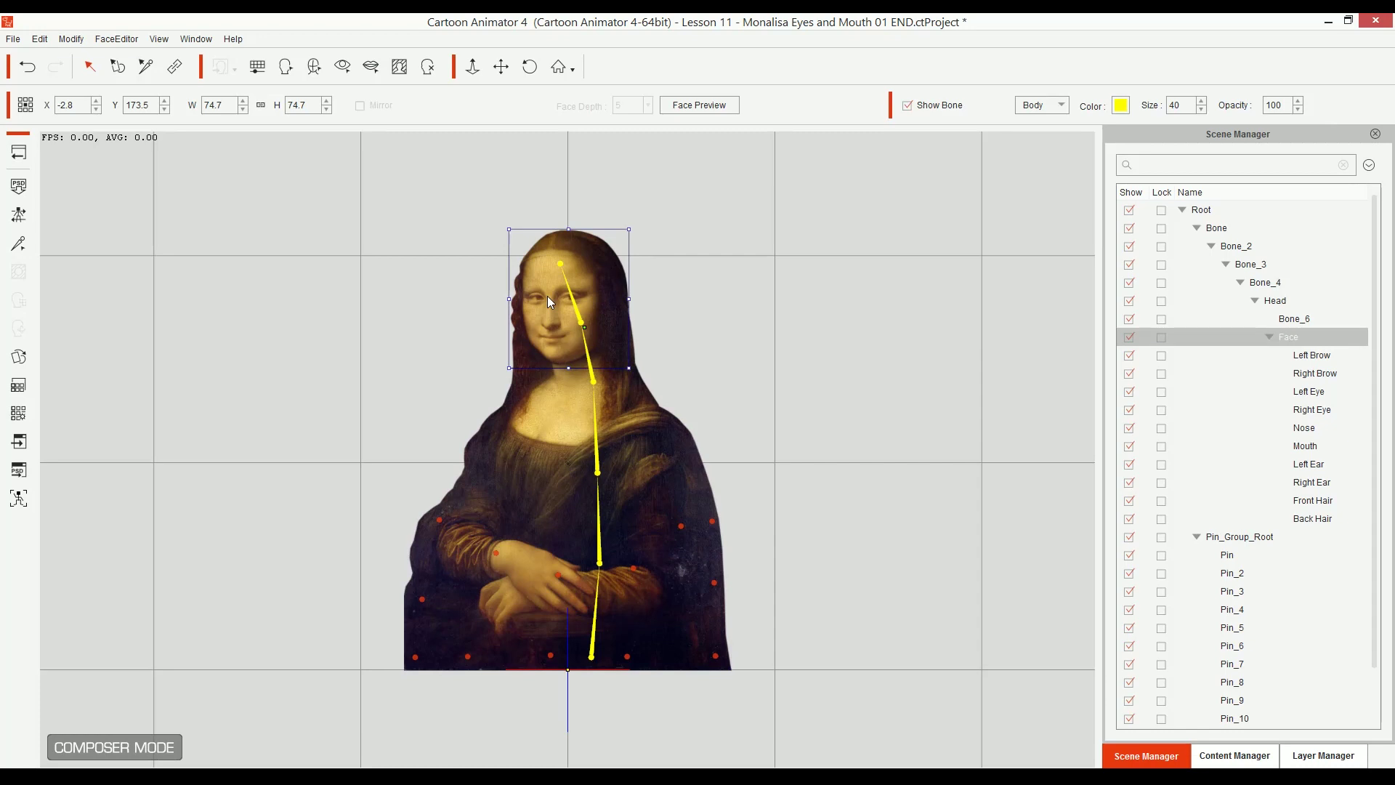
- Apply the F05_Brown eye from the Human morph eye templates to the face
click(1235, 763)
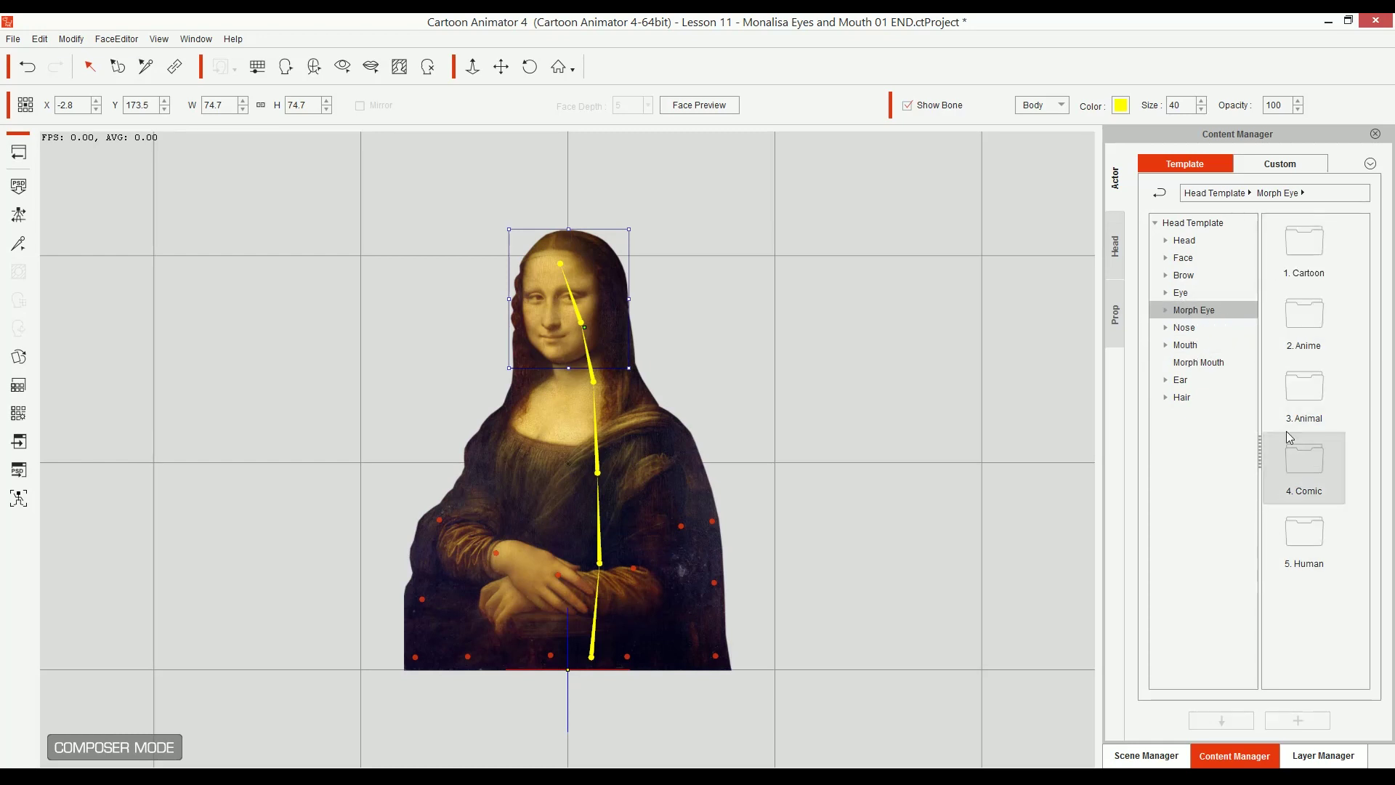
double_click(1303, 539)
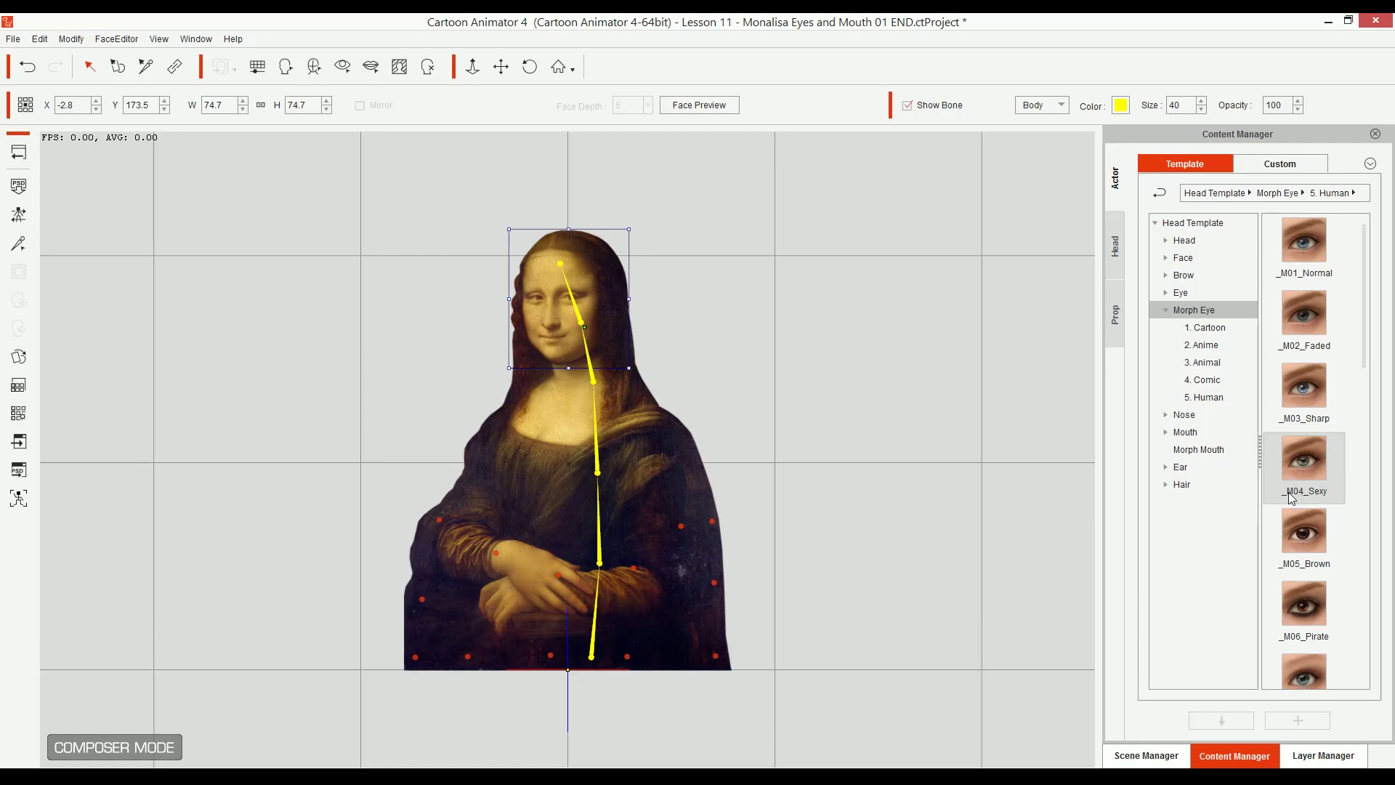
click(1292, 539)
scroll(1302, 599, down, 5)
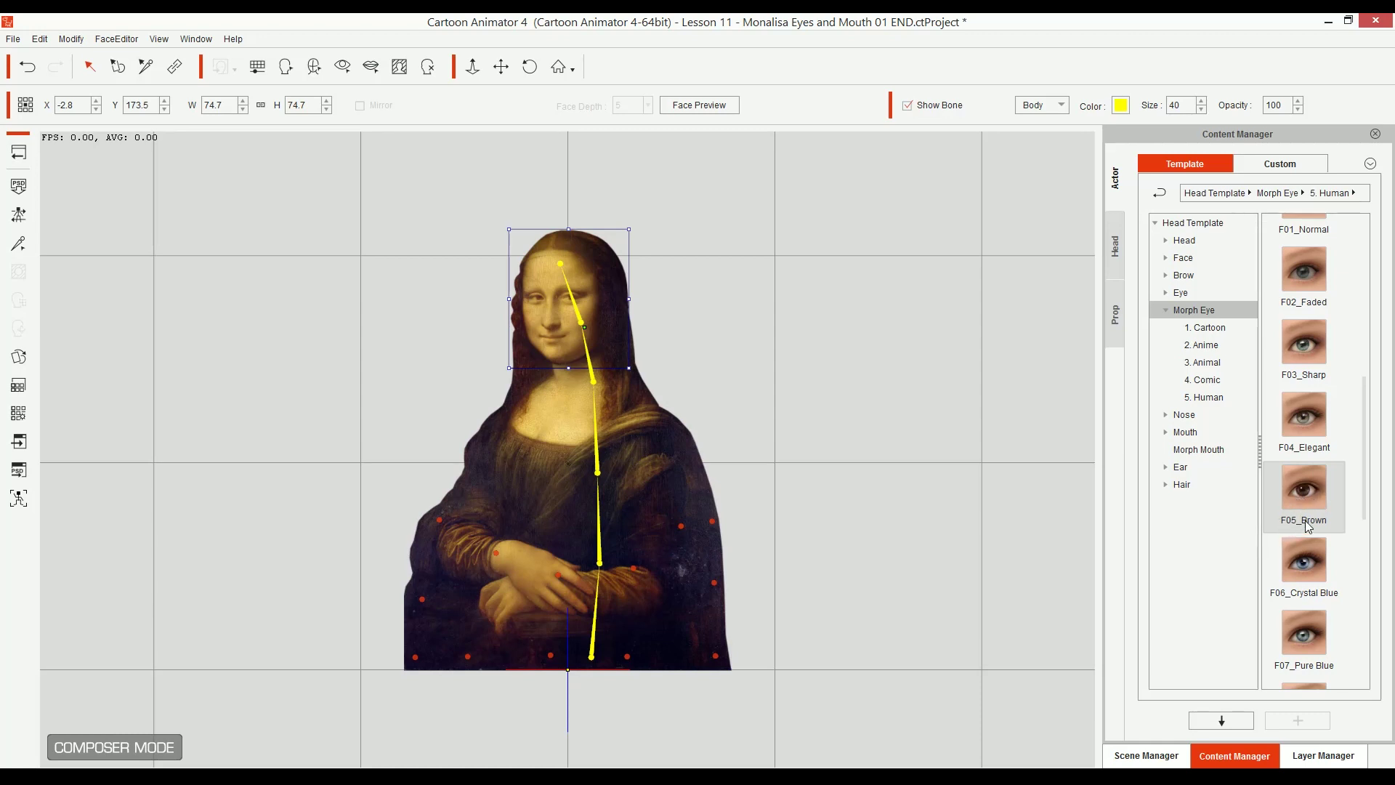
double_click(1310, 496)
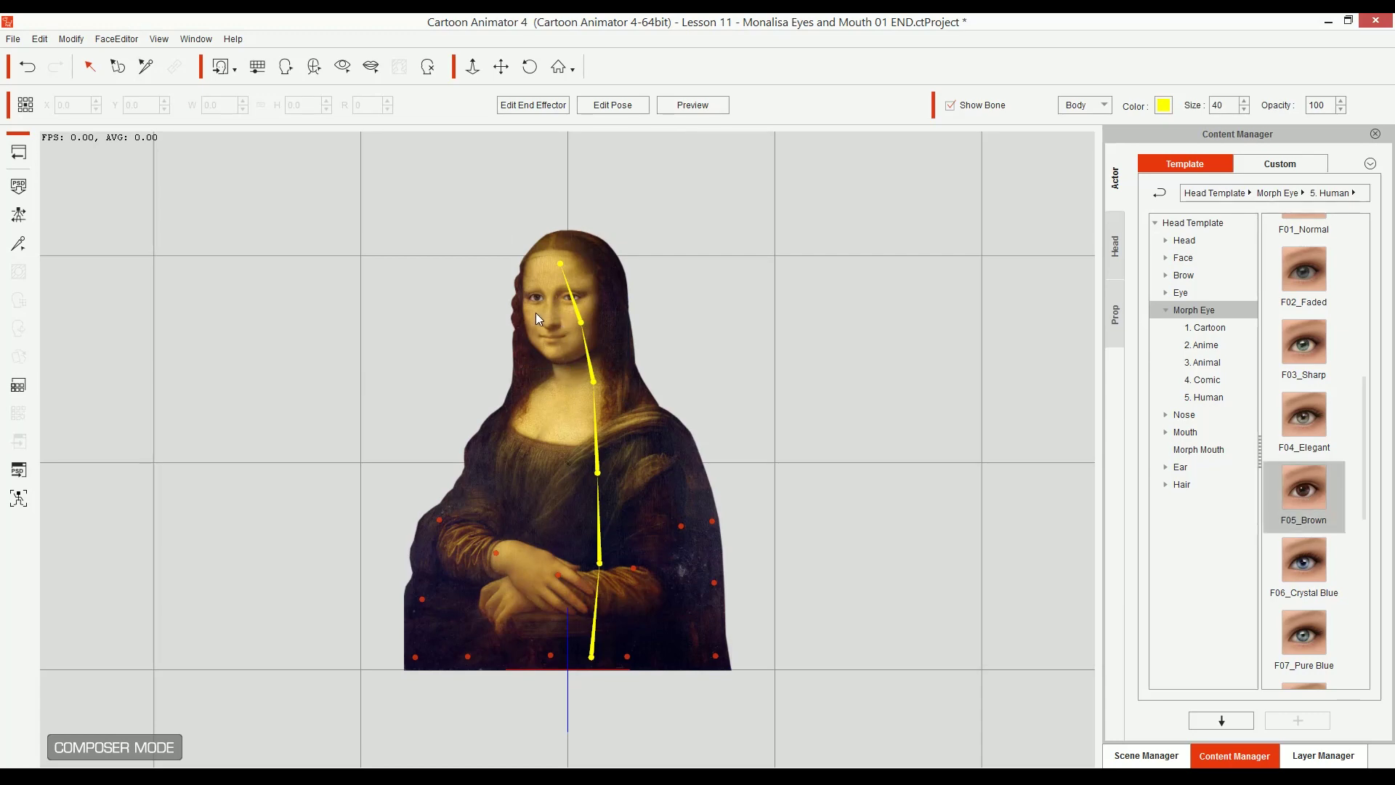
- Fit the eyelid control points of both eyes more closely to the painted eyes in the Face Fitting Editor and apply the fitting
scroll(552, 316, up, 5)
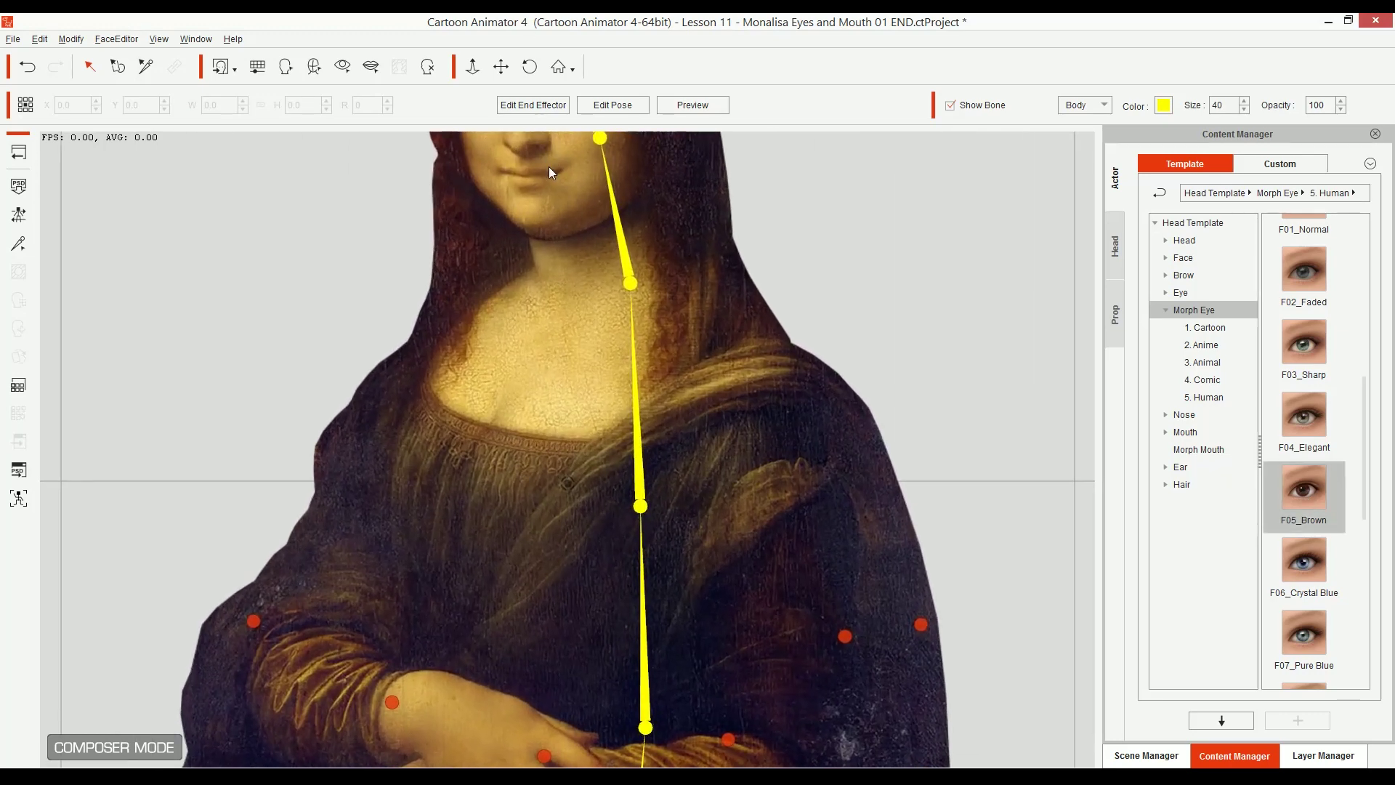
scroll(547, 532, down, 3)
scroll(538, 395, up, 6)
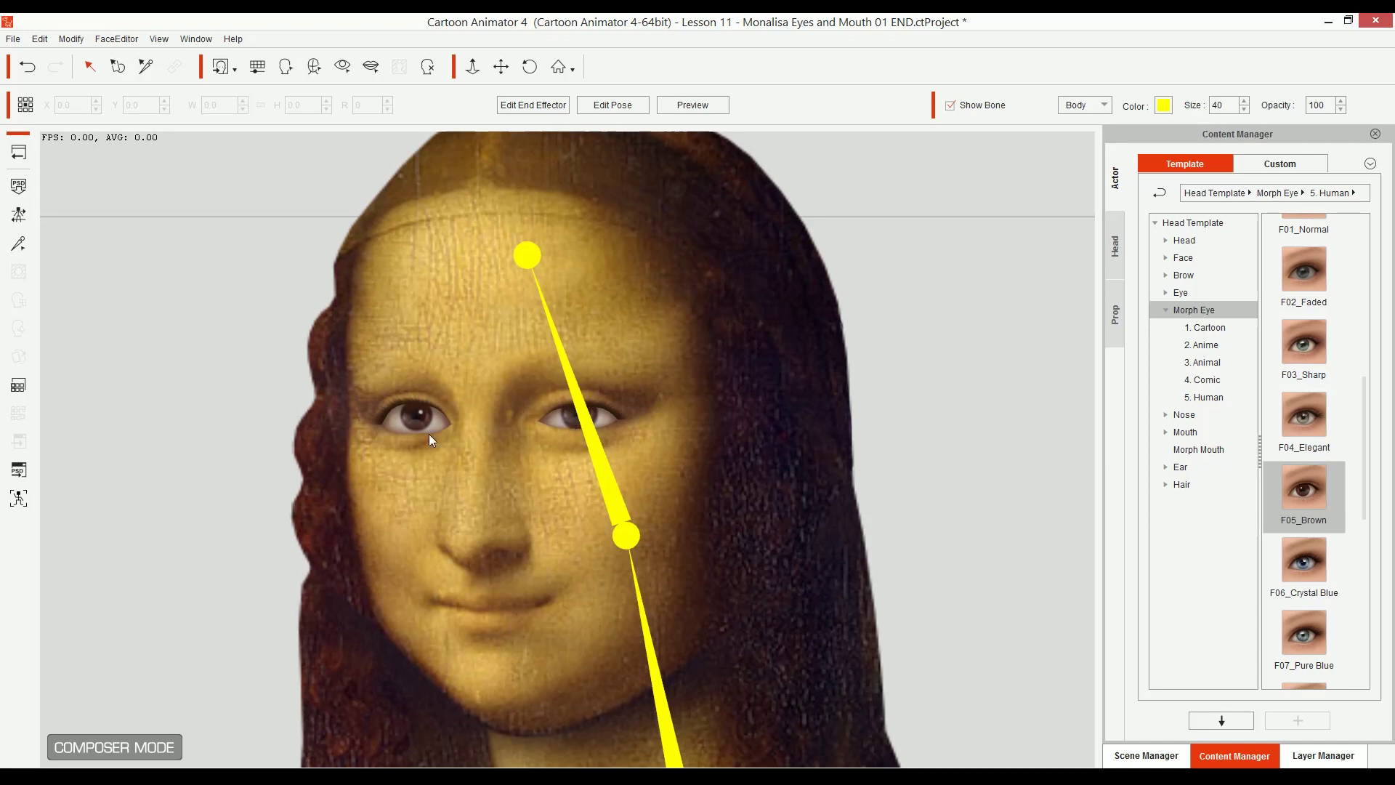
scroll(550, 414, down, 3)
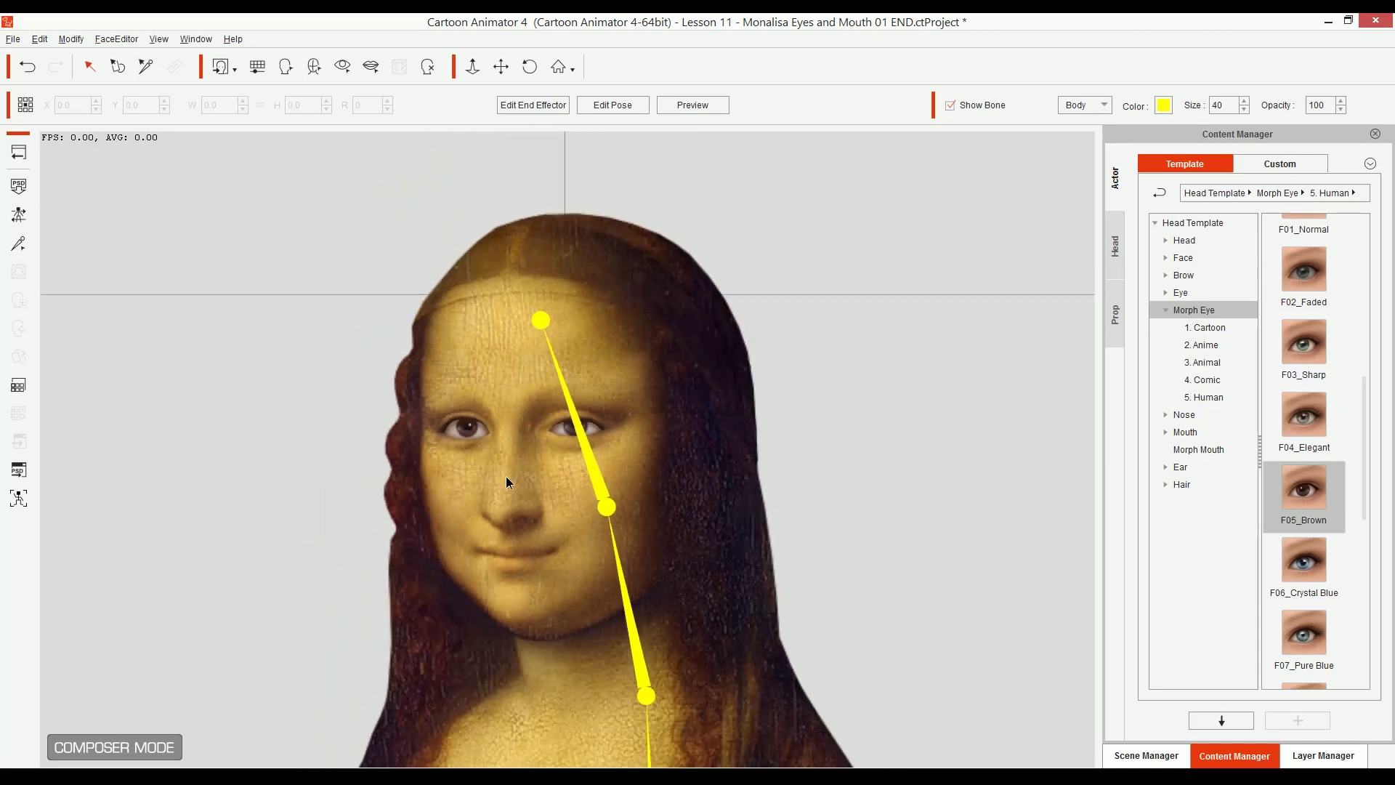
click(535, 487)
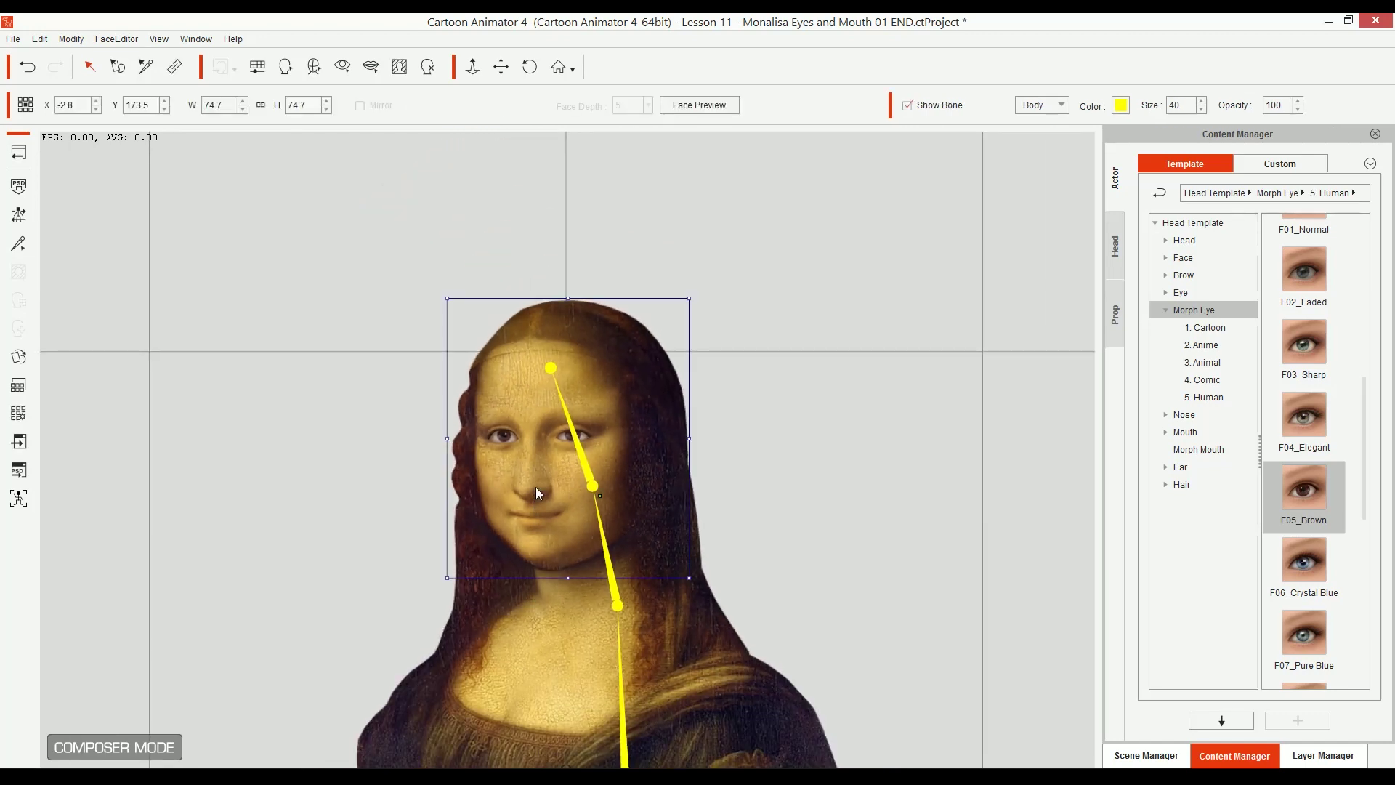
click(287, 67)
click(919, 332)
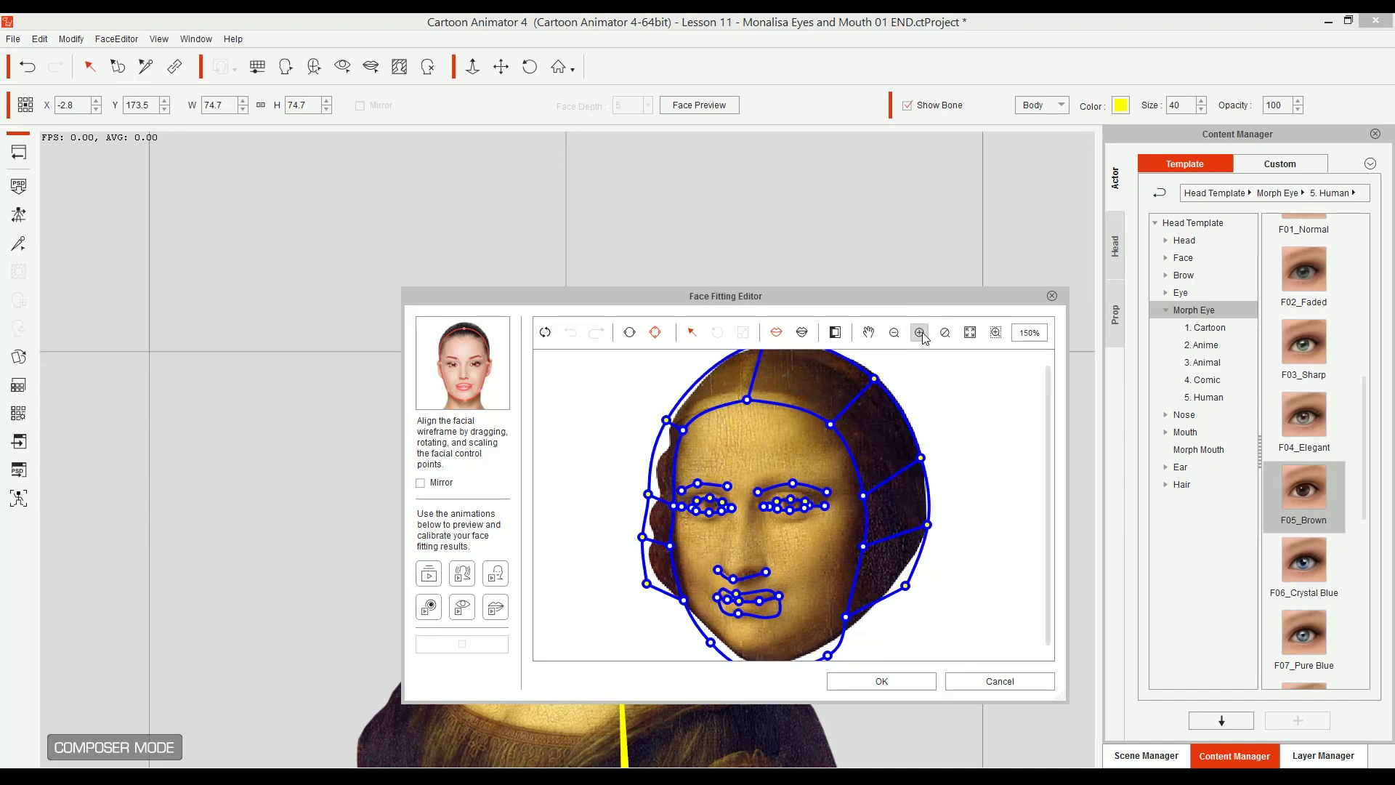
click(919, 333)
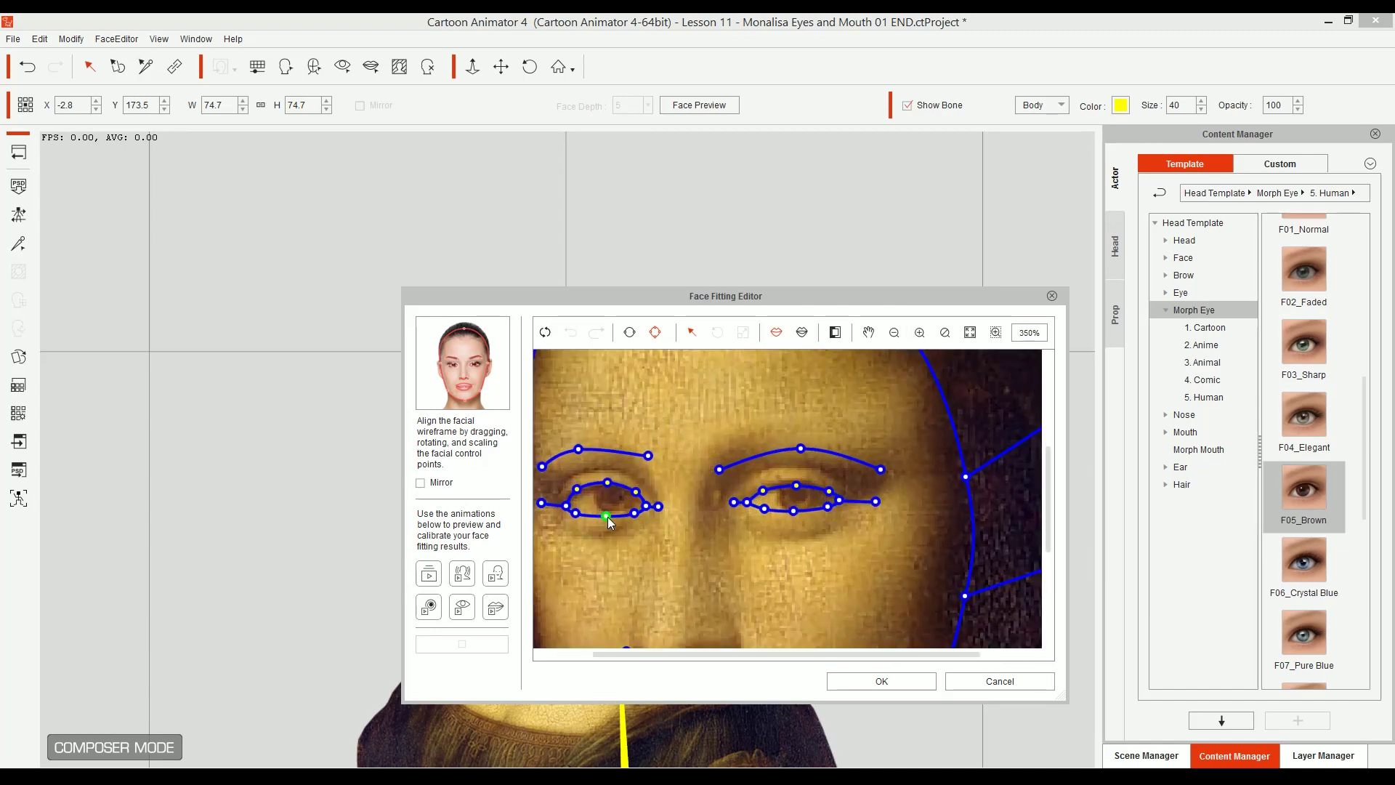
drag(635, 513, 634, 508)
drag(793, 511, 828, 487)
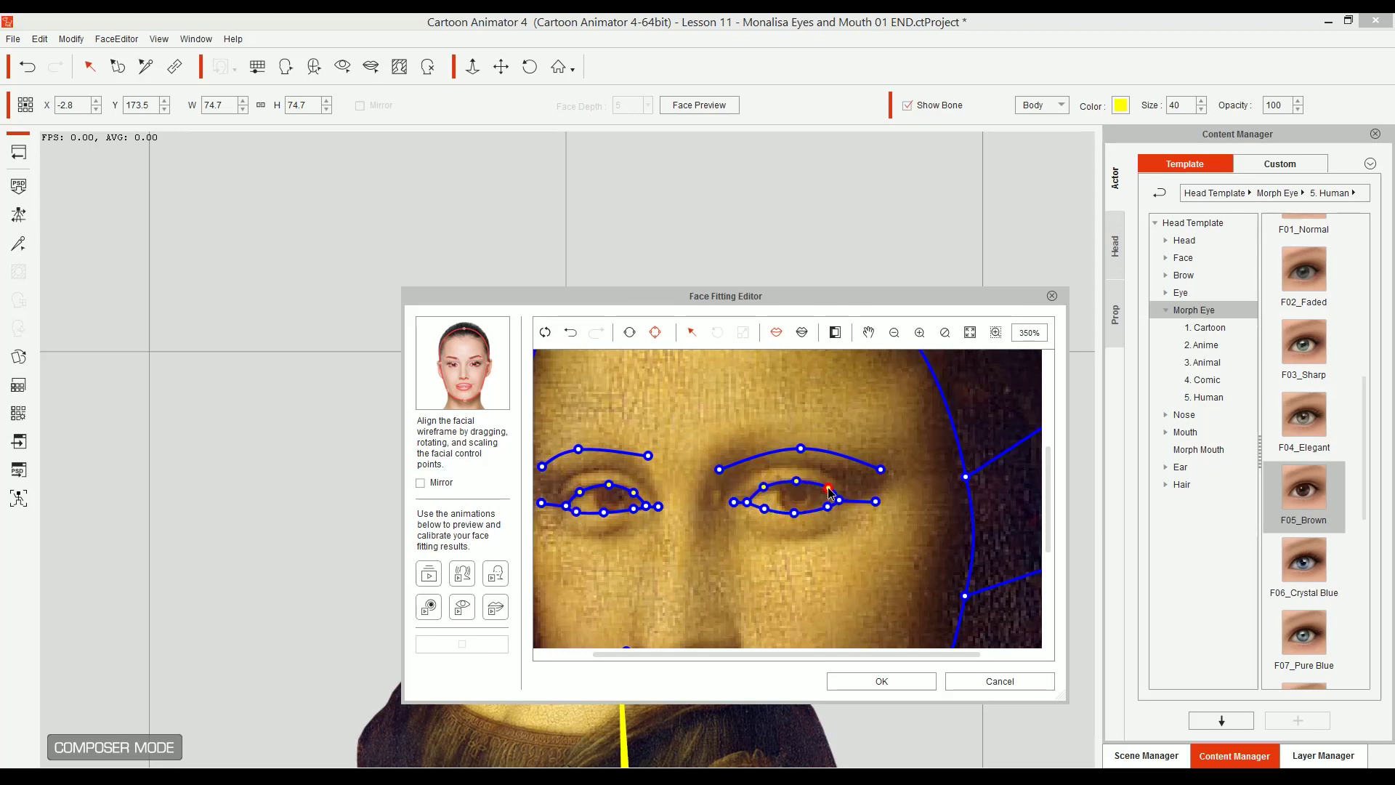
click(764, 509)
click(896, 683)
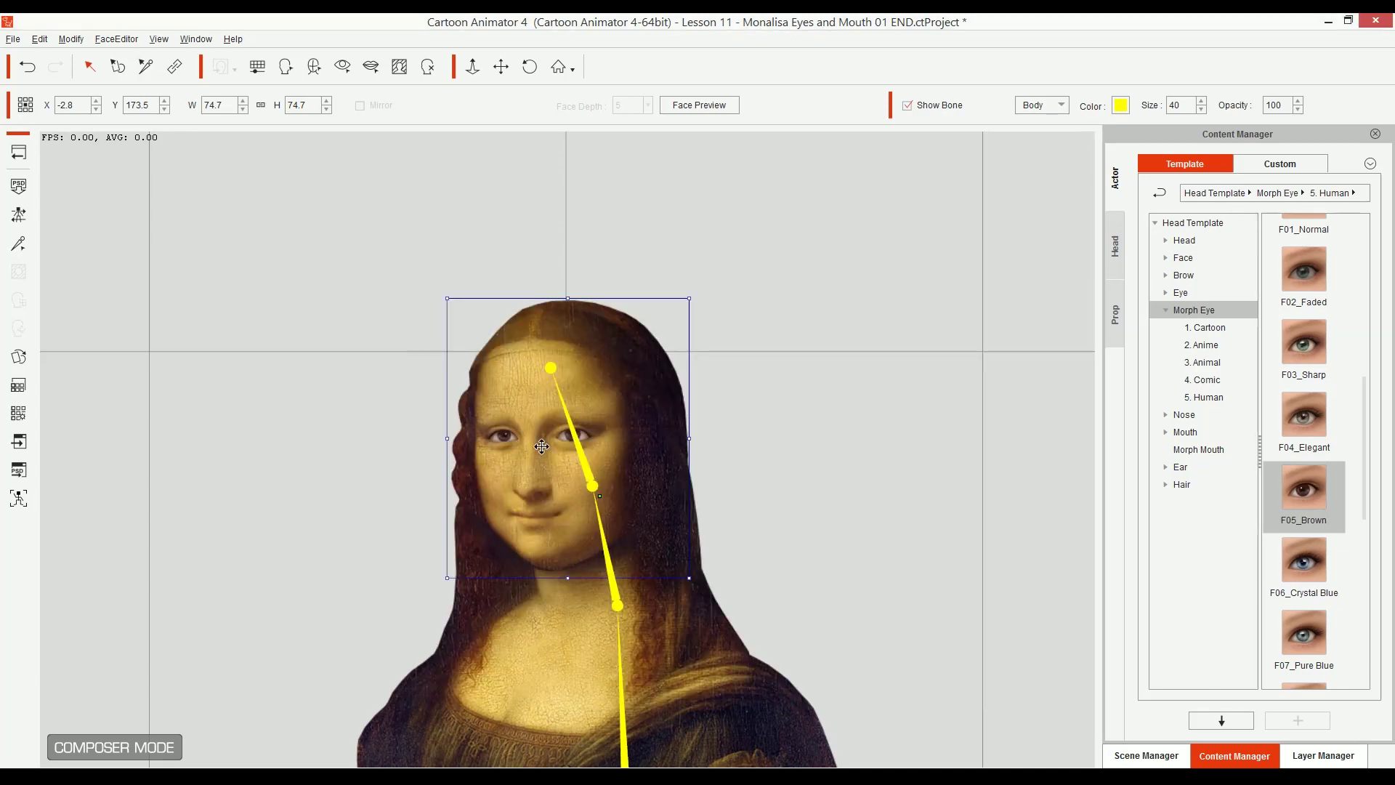
- Fine-tune the eyelid control points of the eye on the picture's right side in the Face Fitting Editor and apply the fitting
scroll(542, 446, up, 5)
scroll(536, 467, down, 3)
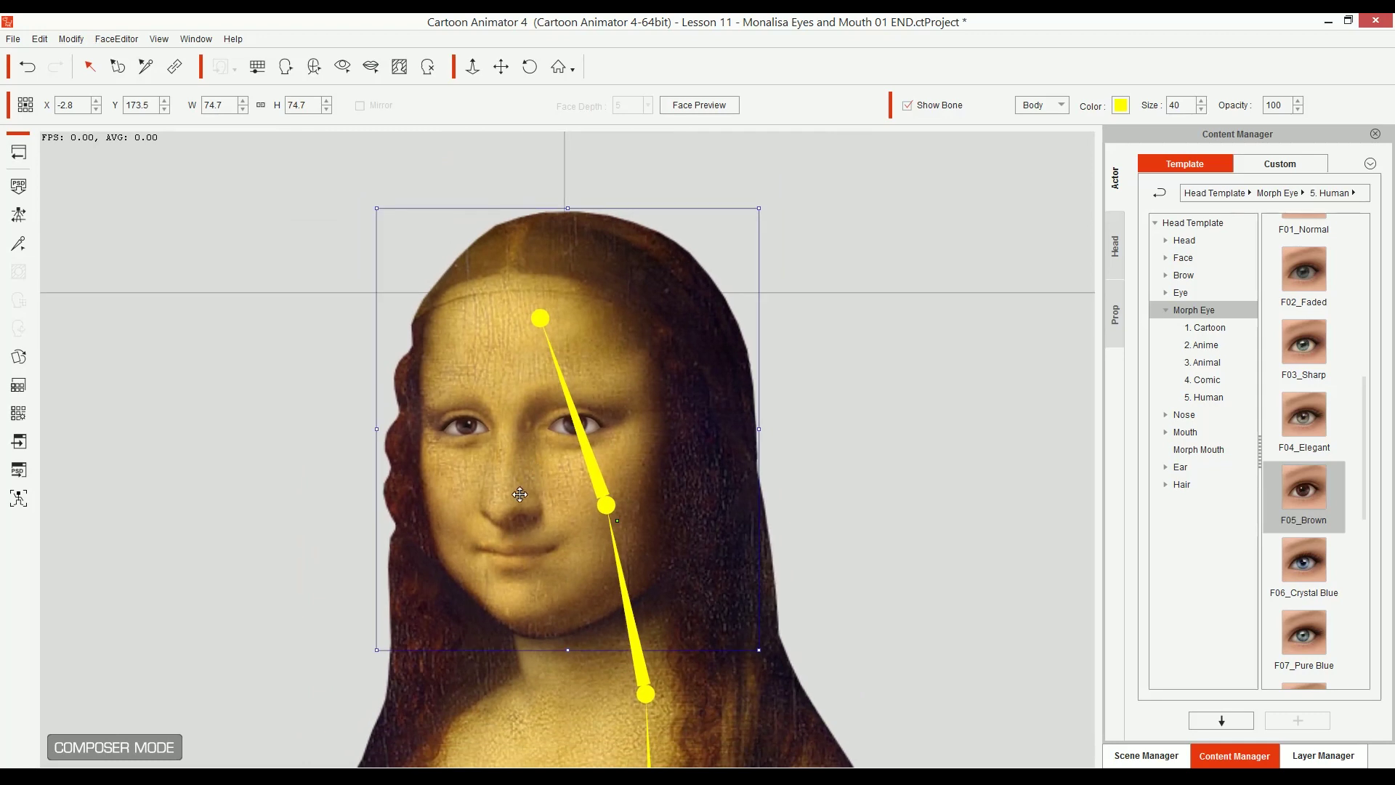
scroll(515, 364, up, 3)
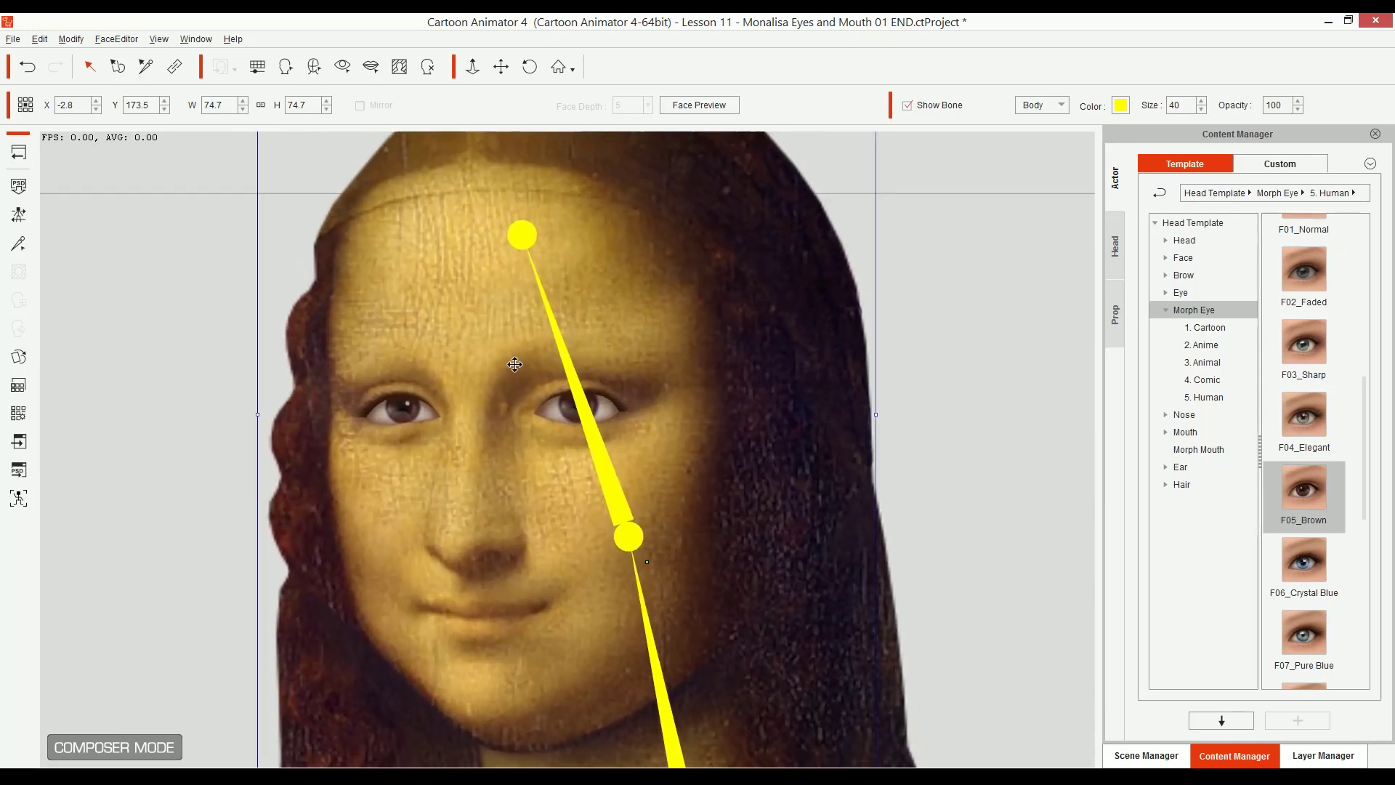
scroll(515, 364, down, 1)
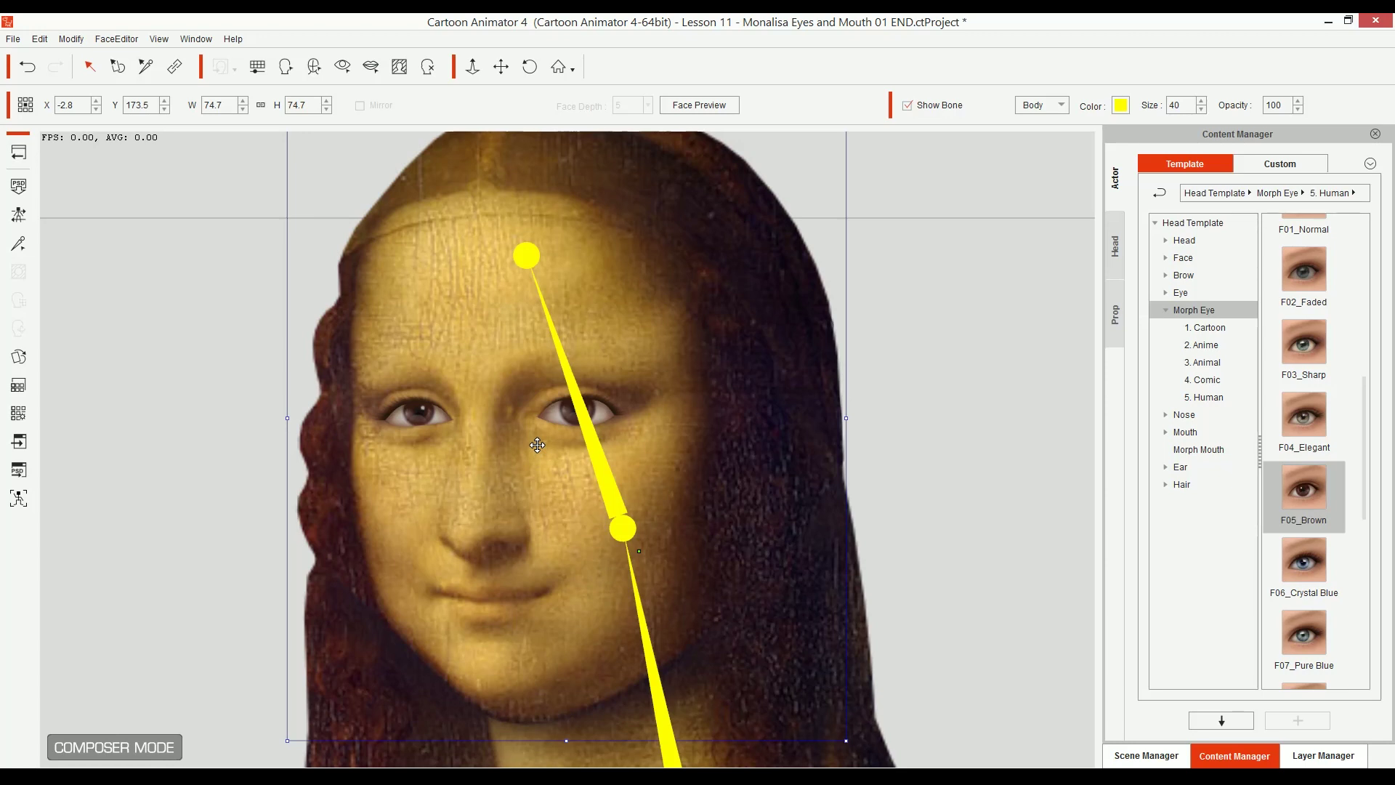
click(290, 71)
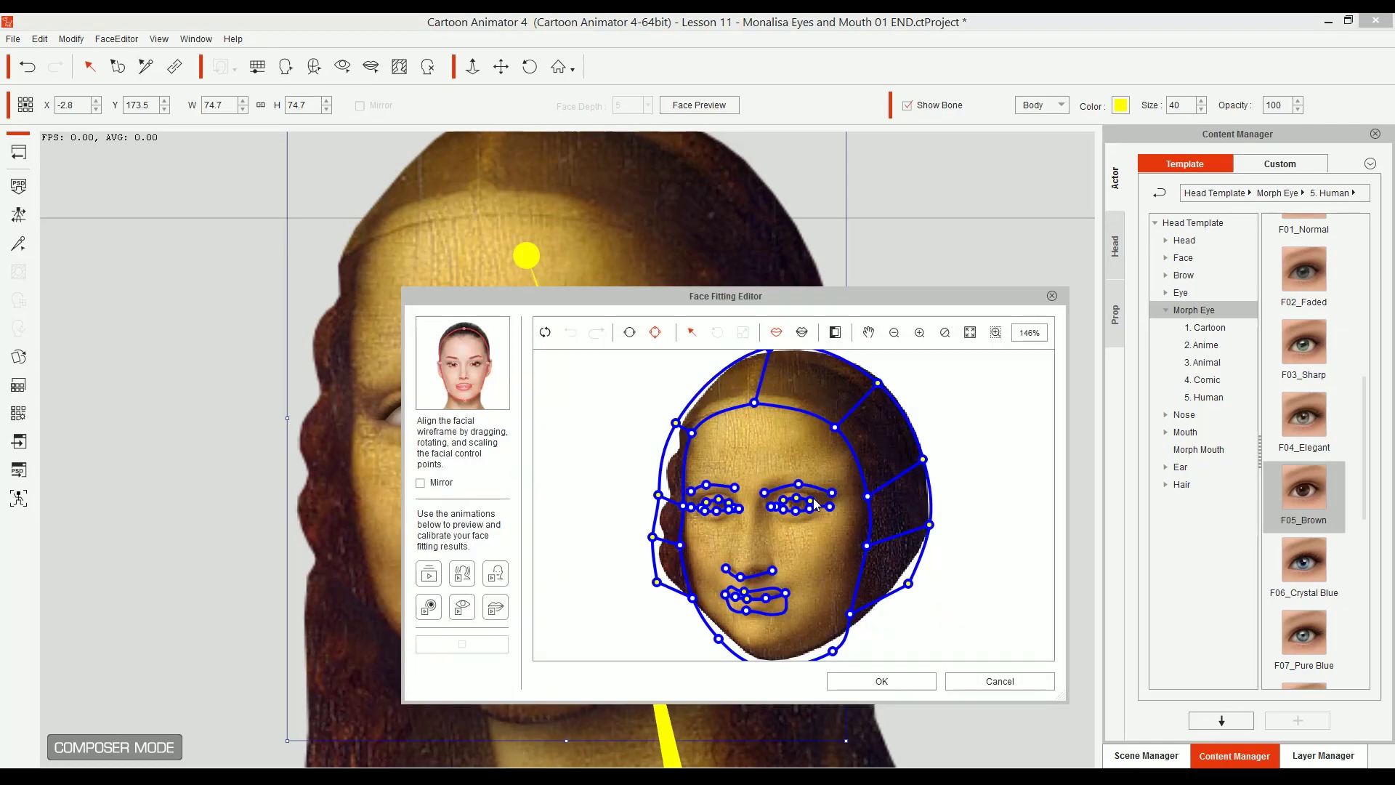
click(919, 332)
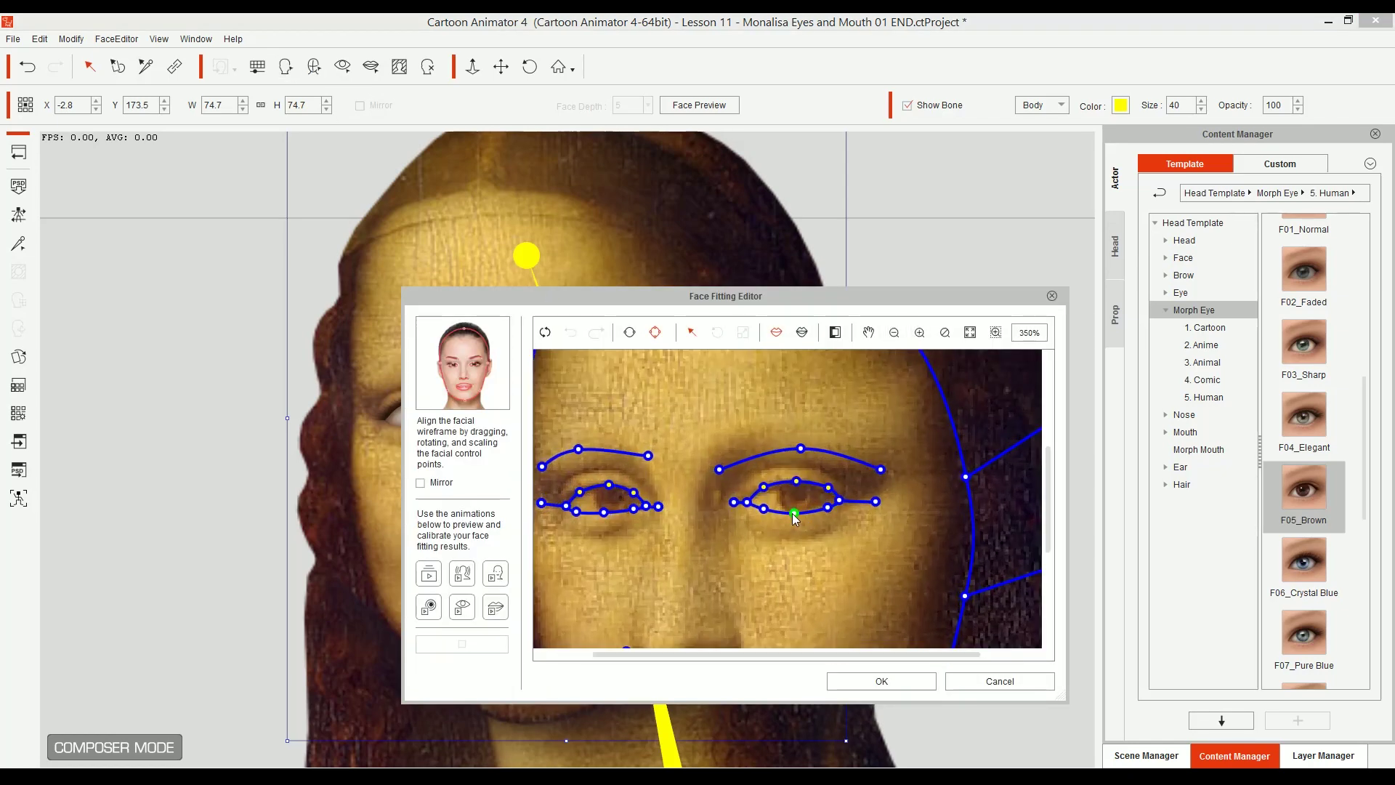
click(796, 514)
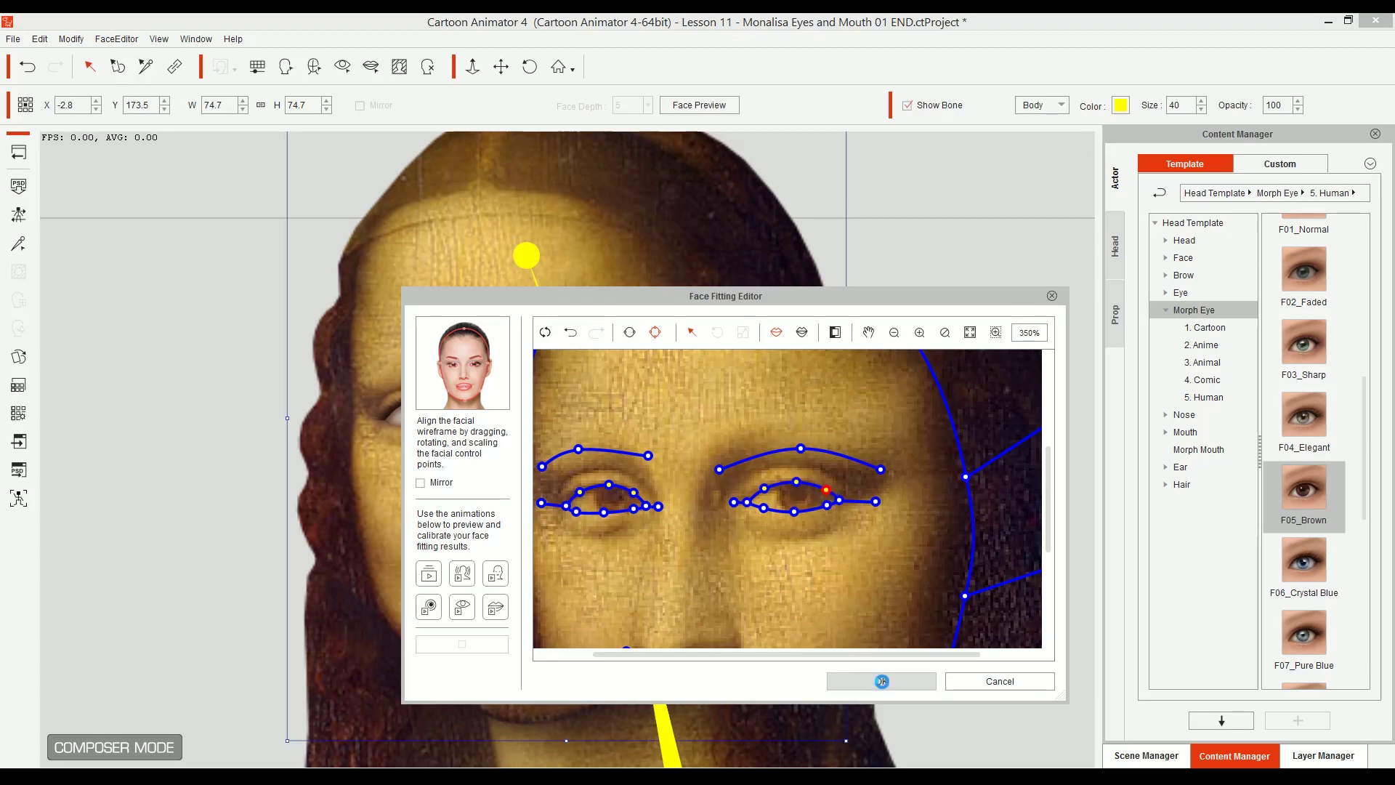
click(882, 681)
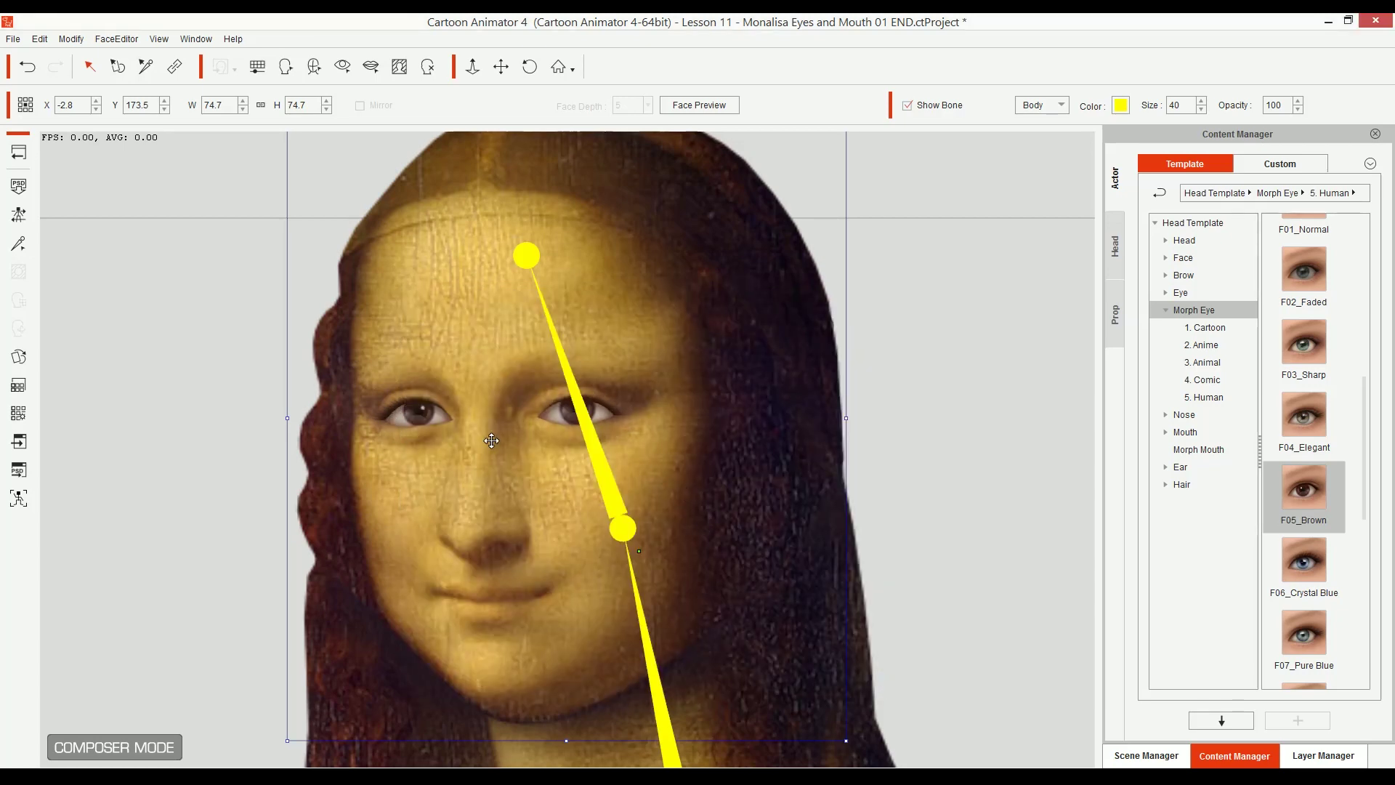
- Run the face preview to check how the new eyes move, and end the preview
scroll(447, 454, down, 5)
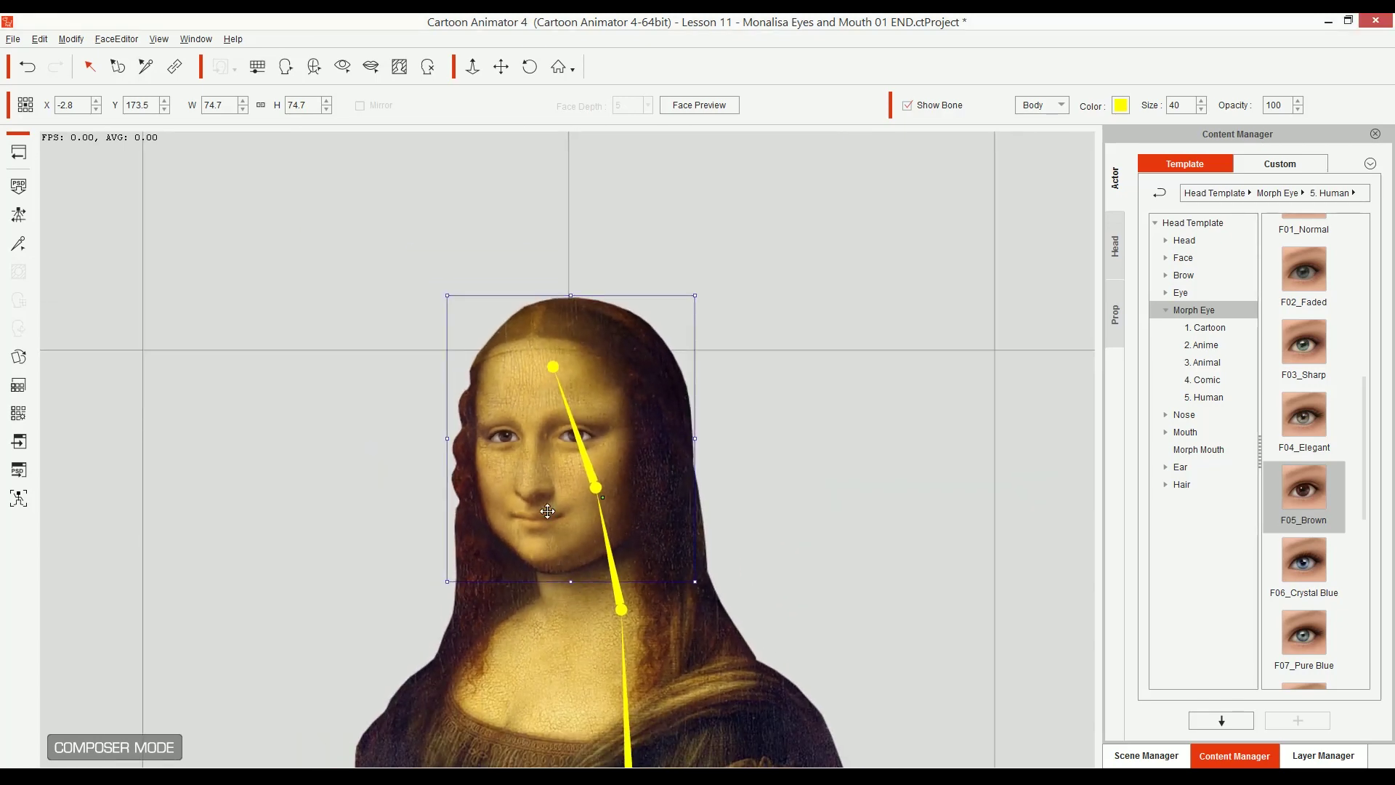
scroll(533, 450, up, 1)
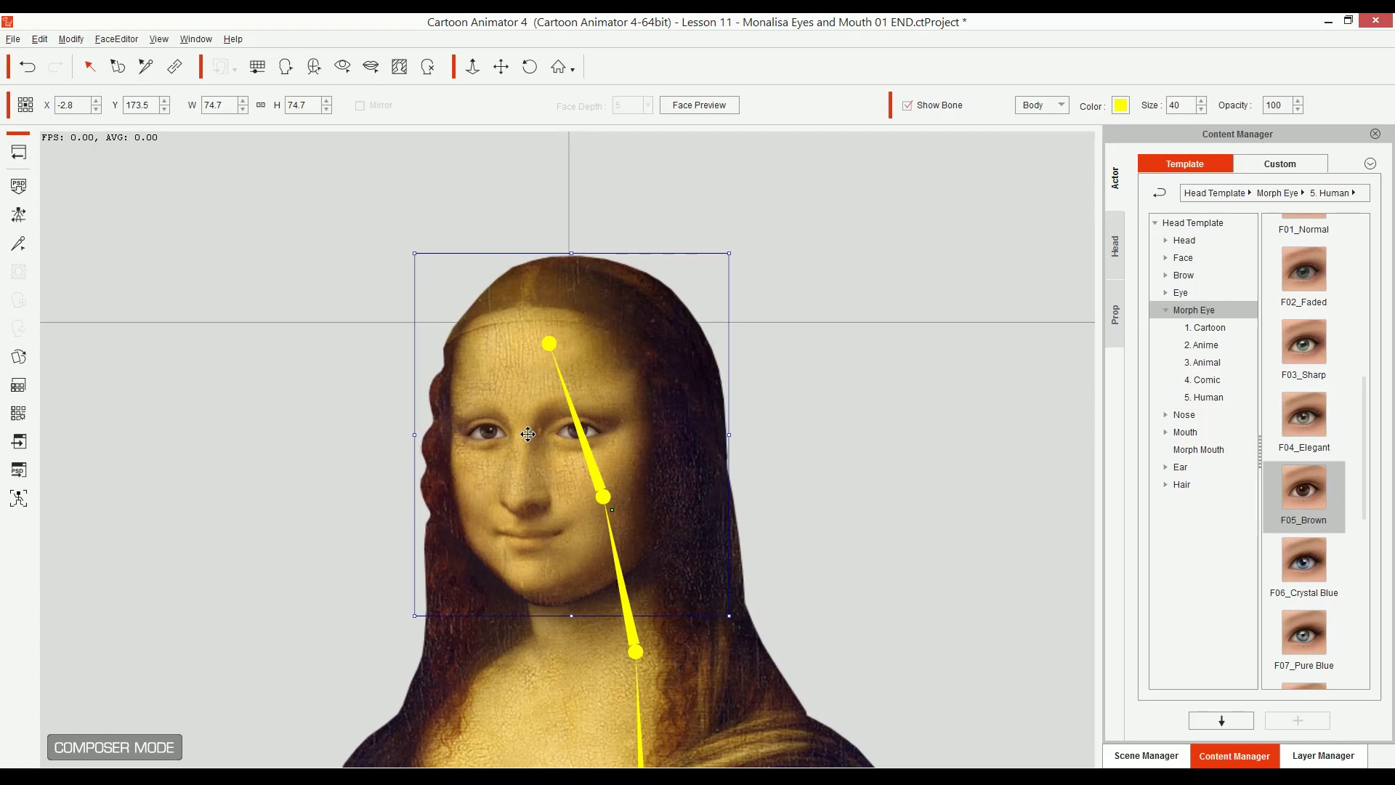
click(696, 105)
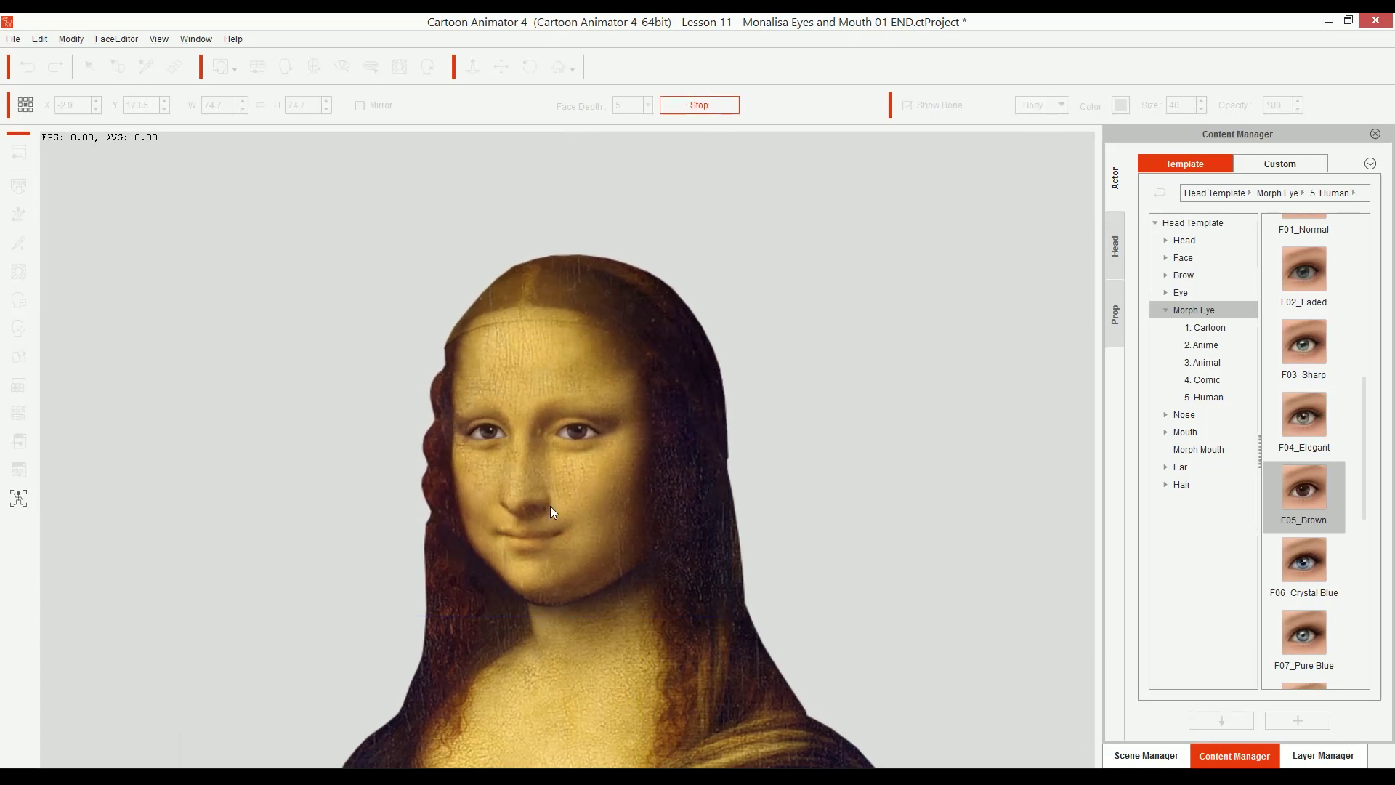
right_click(592, 480)
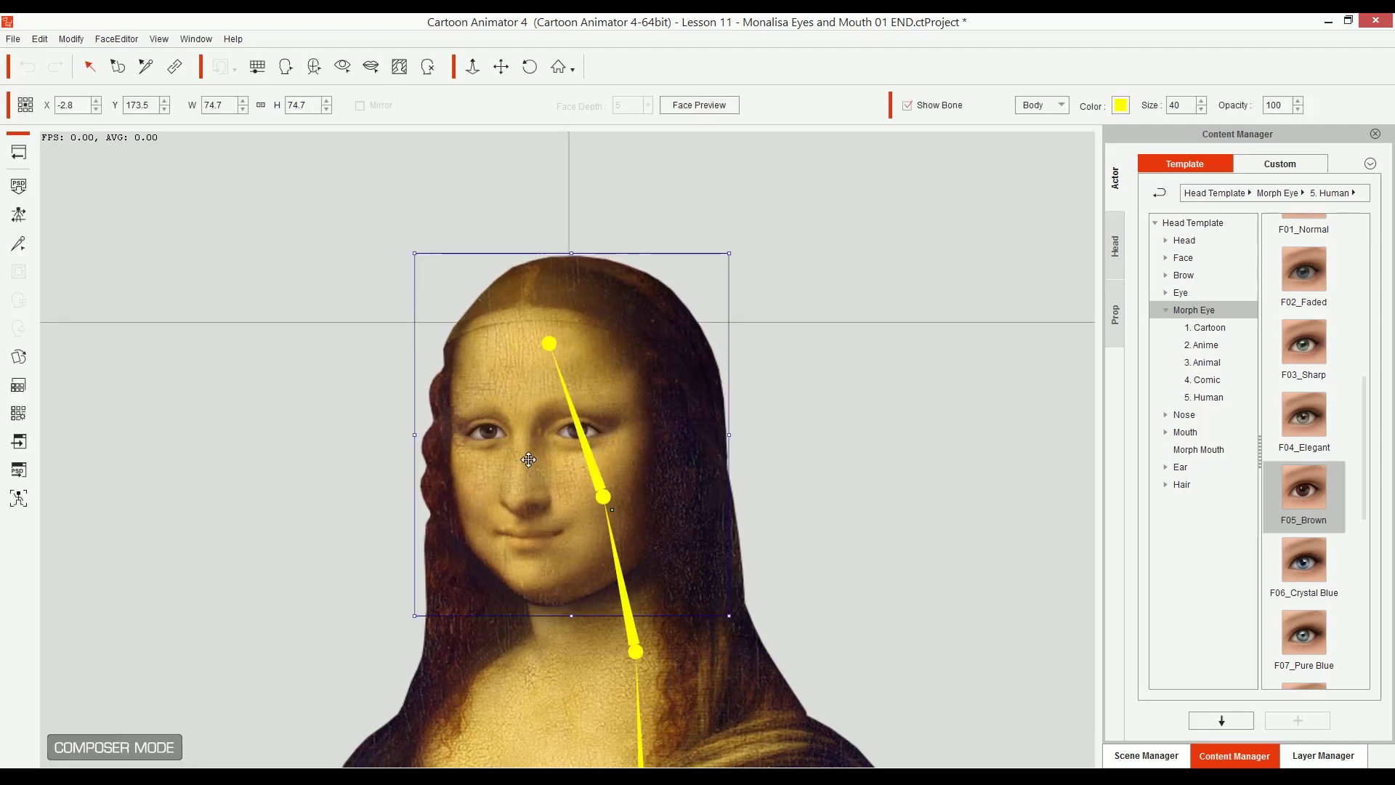
- Open the Eye Settings for the face's morph eyes
scroll(527, 218, down, 3)
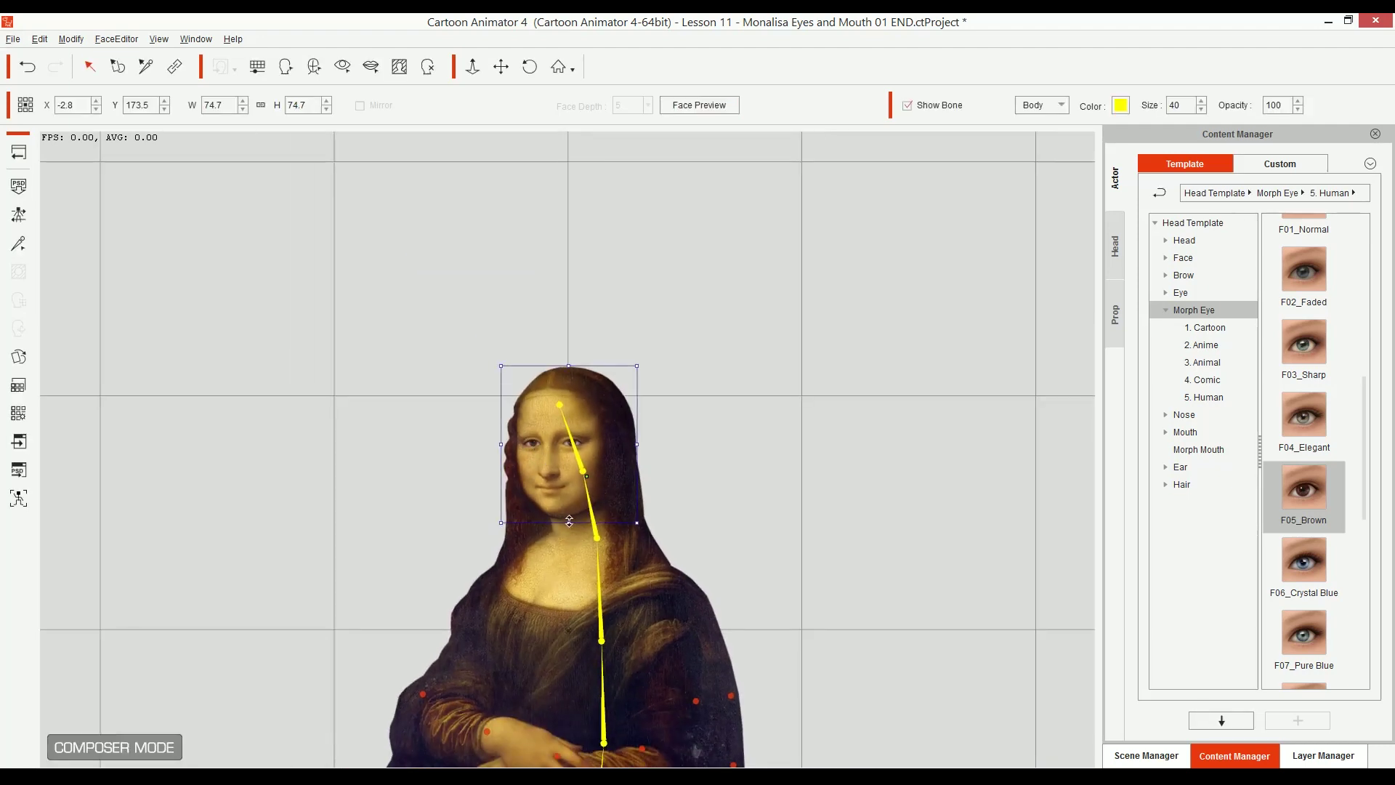
scroll(527, 207, up, 3)
scroll(559, 472, up, 3)
scroll(569, 451, down, 1)
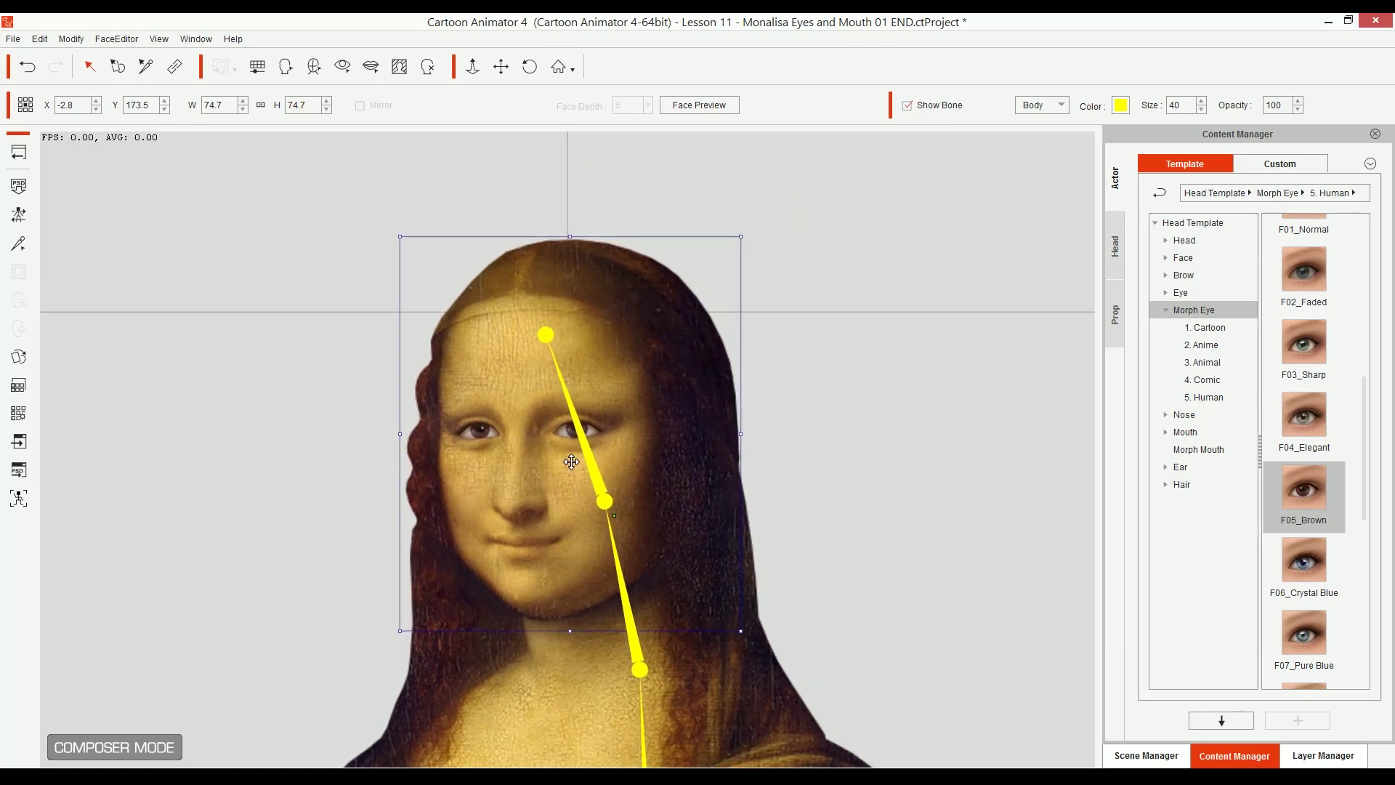
click(345, 73)
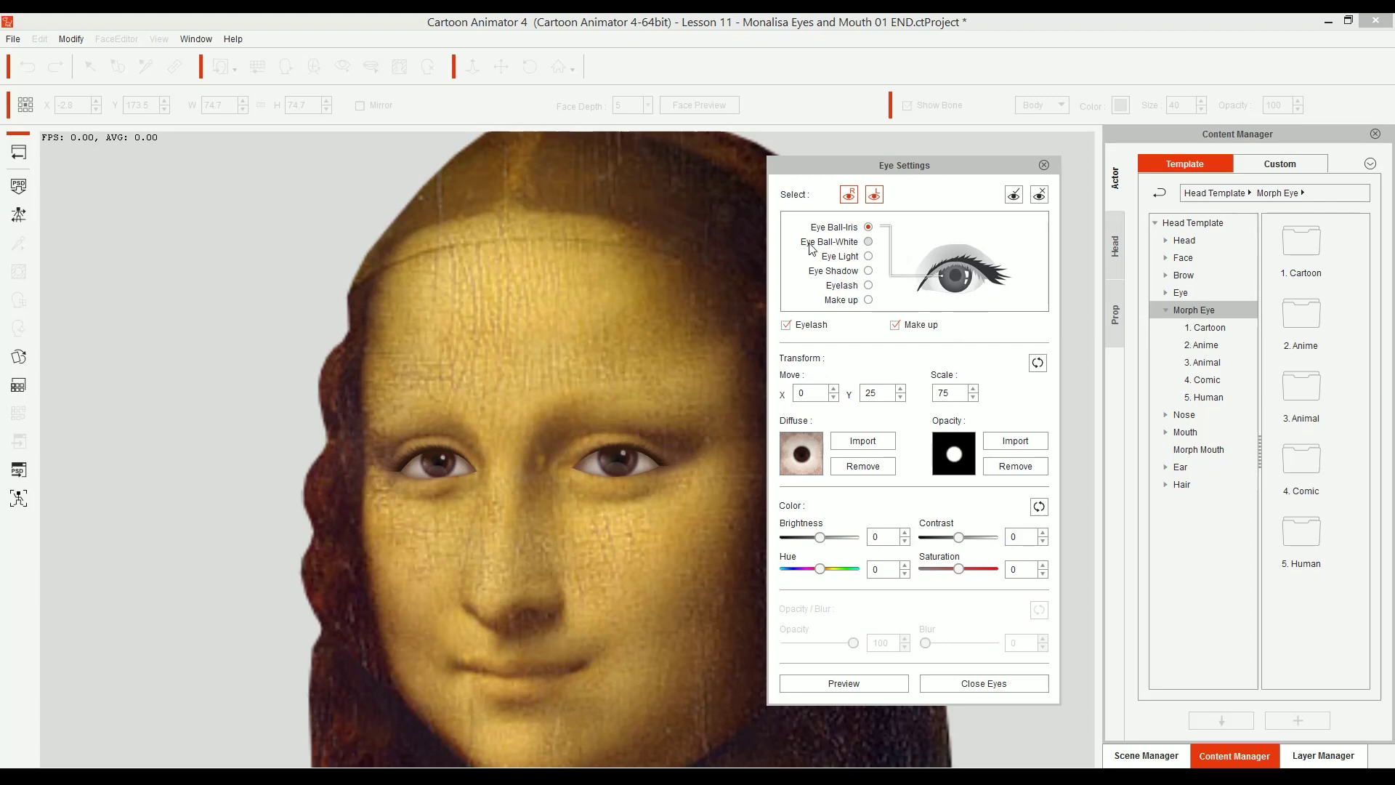
- Try shifting the hue of the Eye Ball-White, bring it back to 0 and close the Eye Settings
click(848, 247)
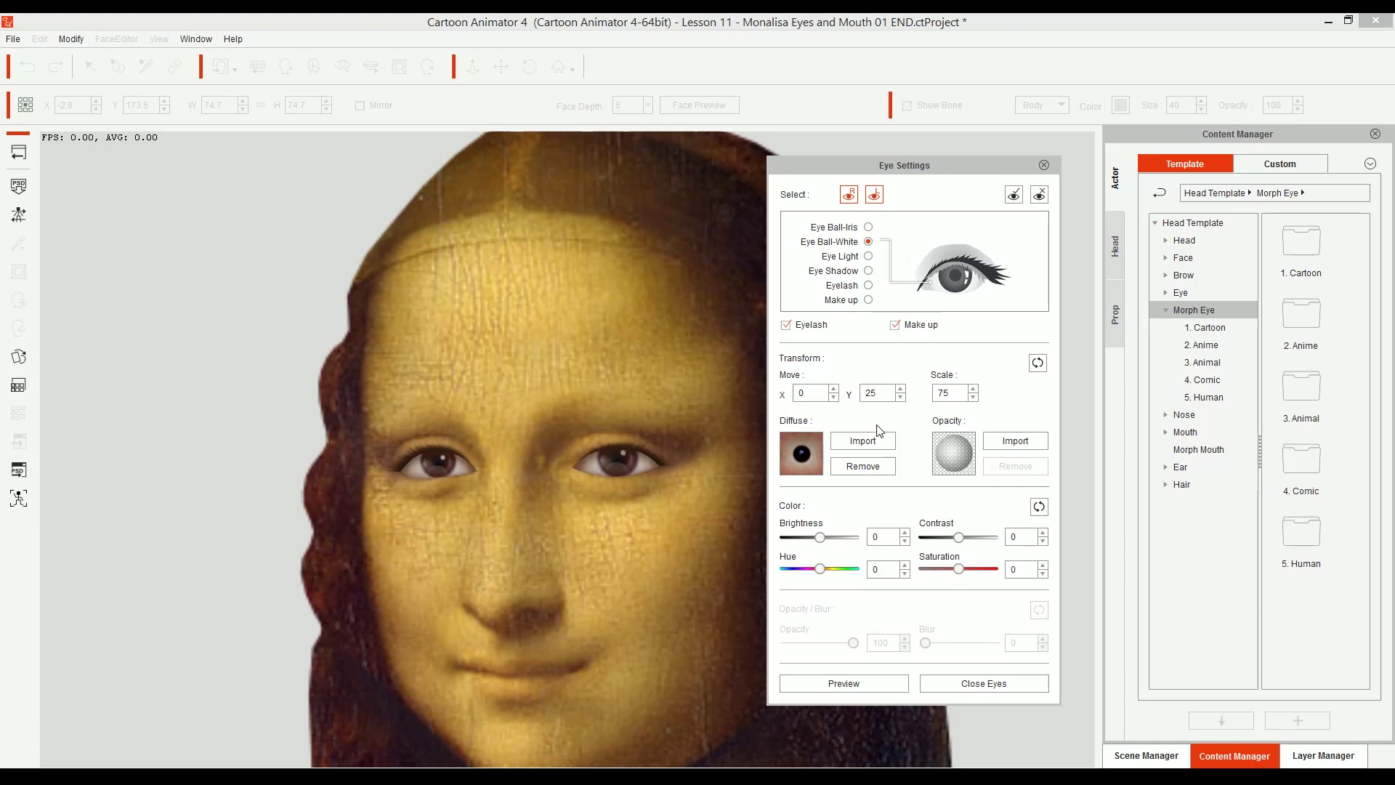
click(904, 574)
click(904, 573)
click(905, 573)
click(905, 573)
mouse_move(806, 576)
mouse_down()
mouse_move(843, 577)
mouse_move(821, 574)
mouse_up()
click(1044, 165)
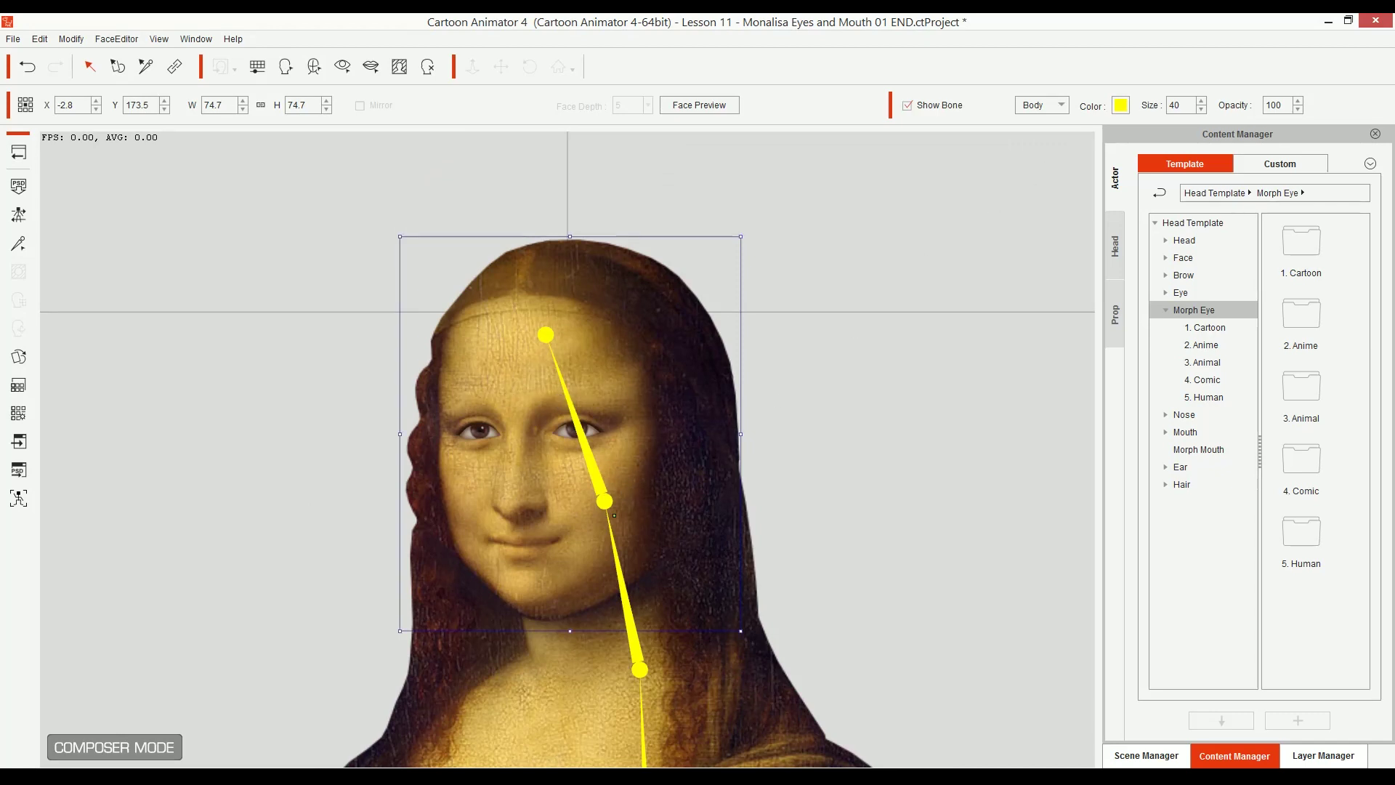
- Switch to Mona Lisa Prepare Finish.psd in Photoshop and make a roughly square marquee selection of the bare skin on the chest
click(520, 778)
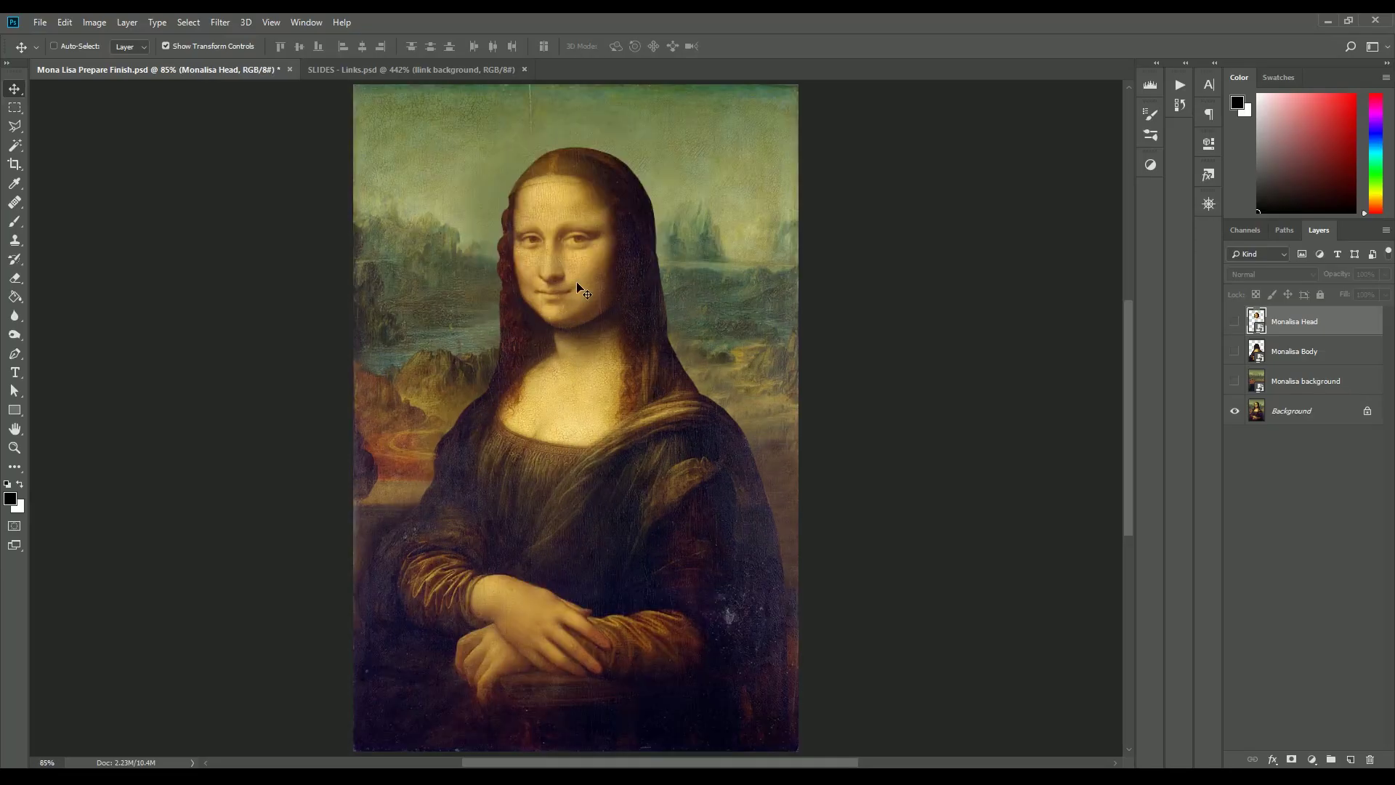
key(ctrl)
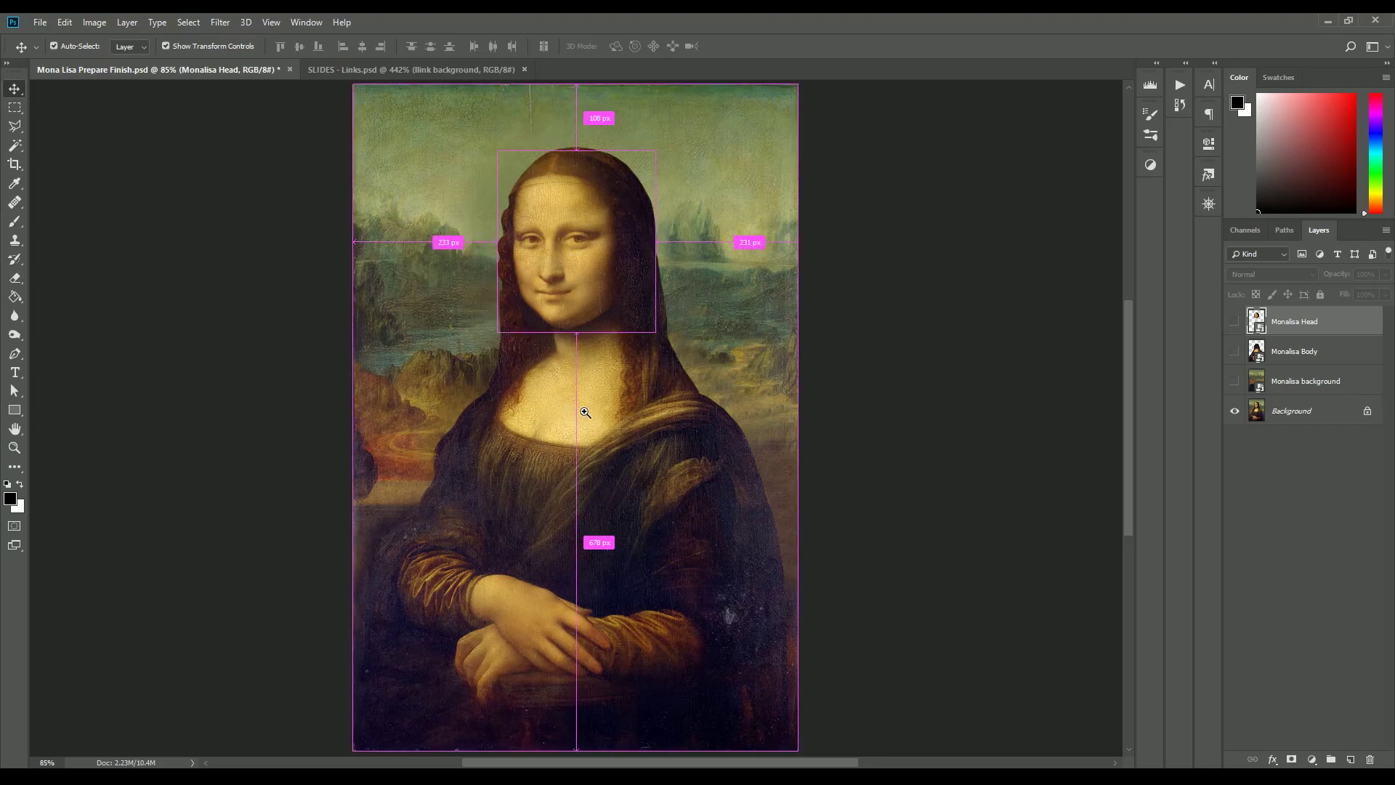
click(584, 403)
click(586, 399)
click(585, 407)
click(586, 407)
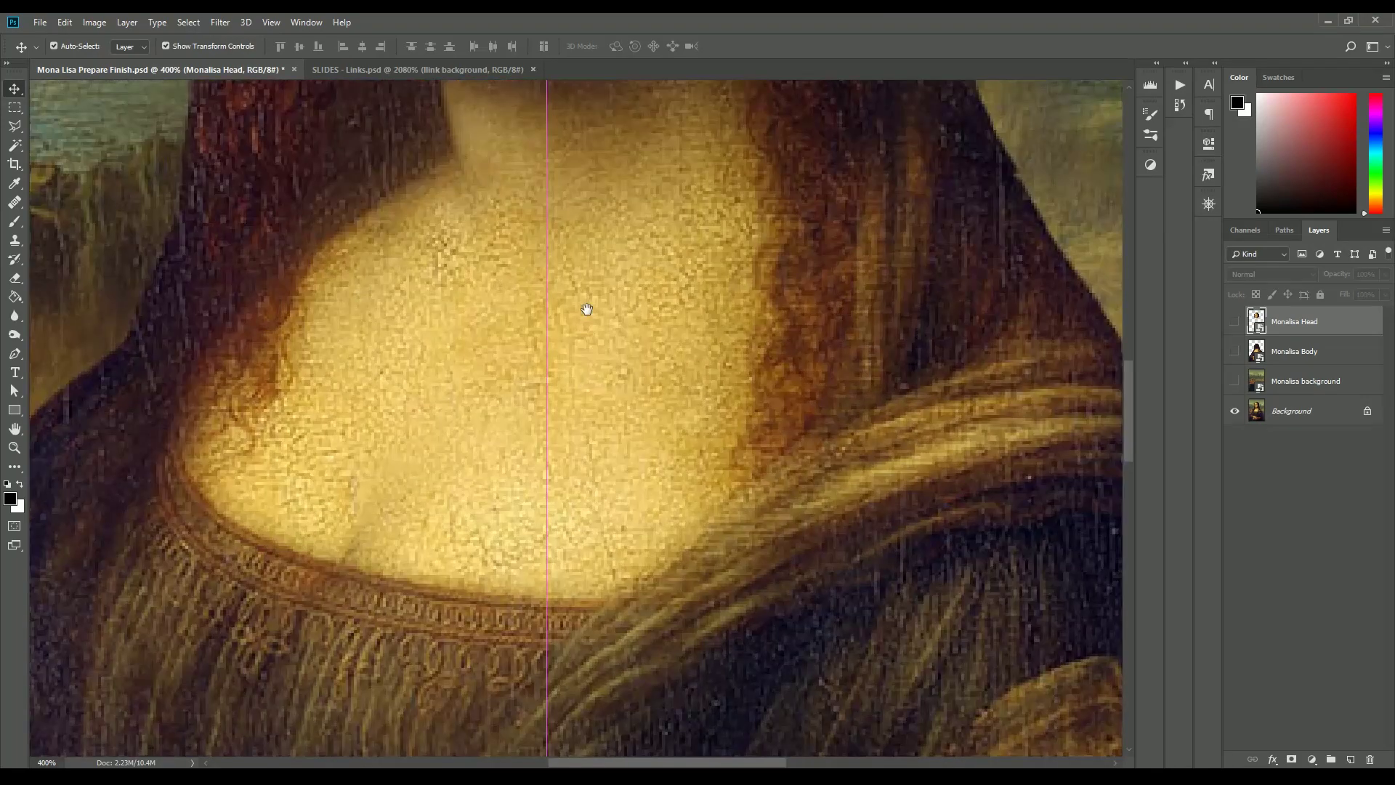
drag(585, 303, 566, 473)
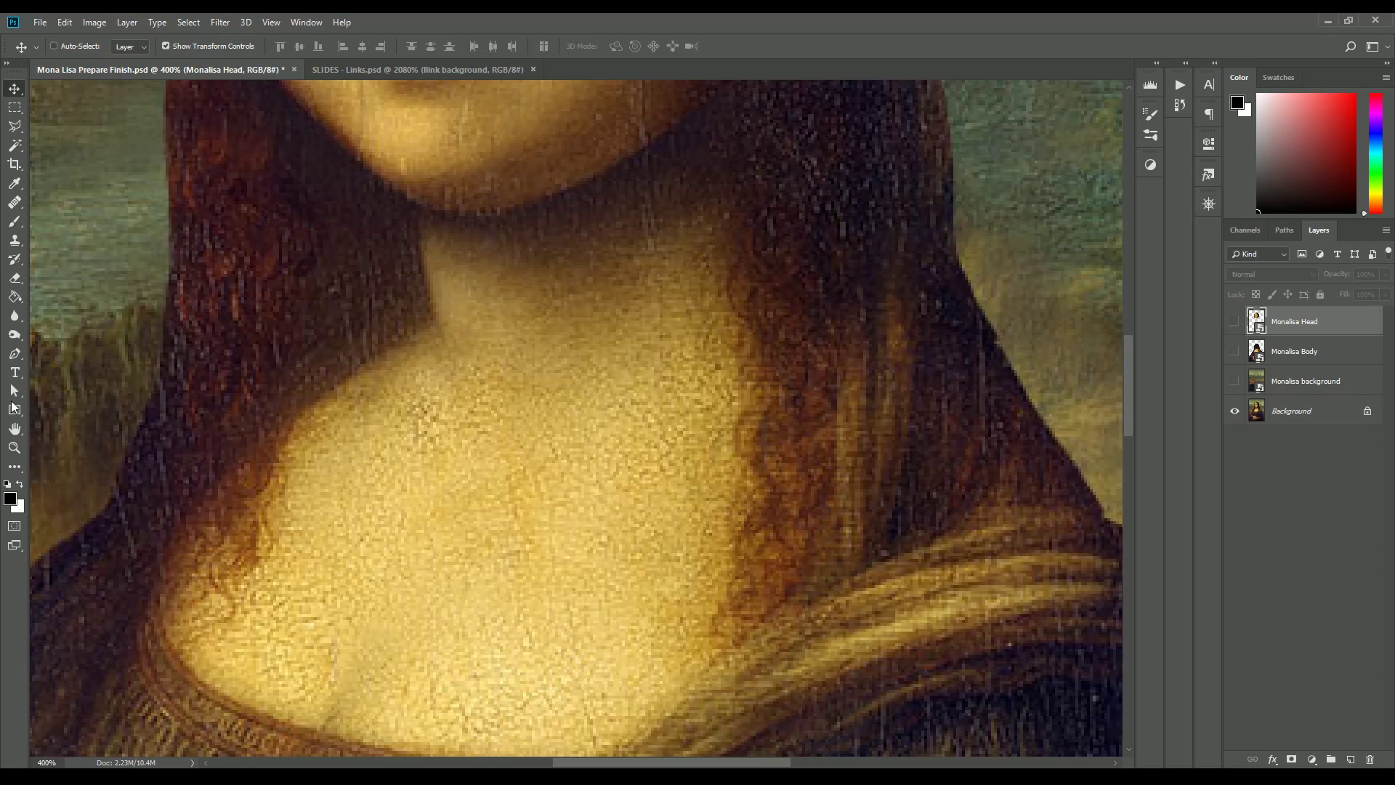
click(15, 110)
drag(498, 433, 671, 602)
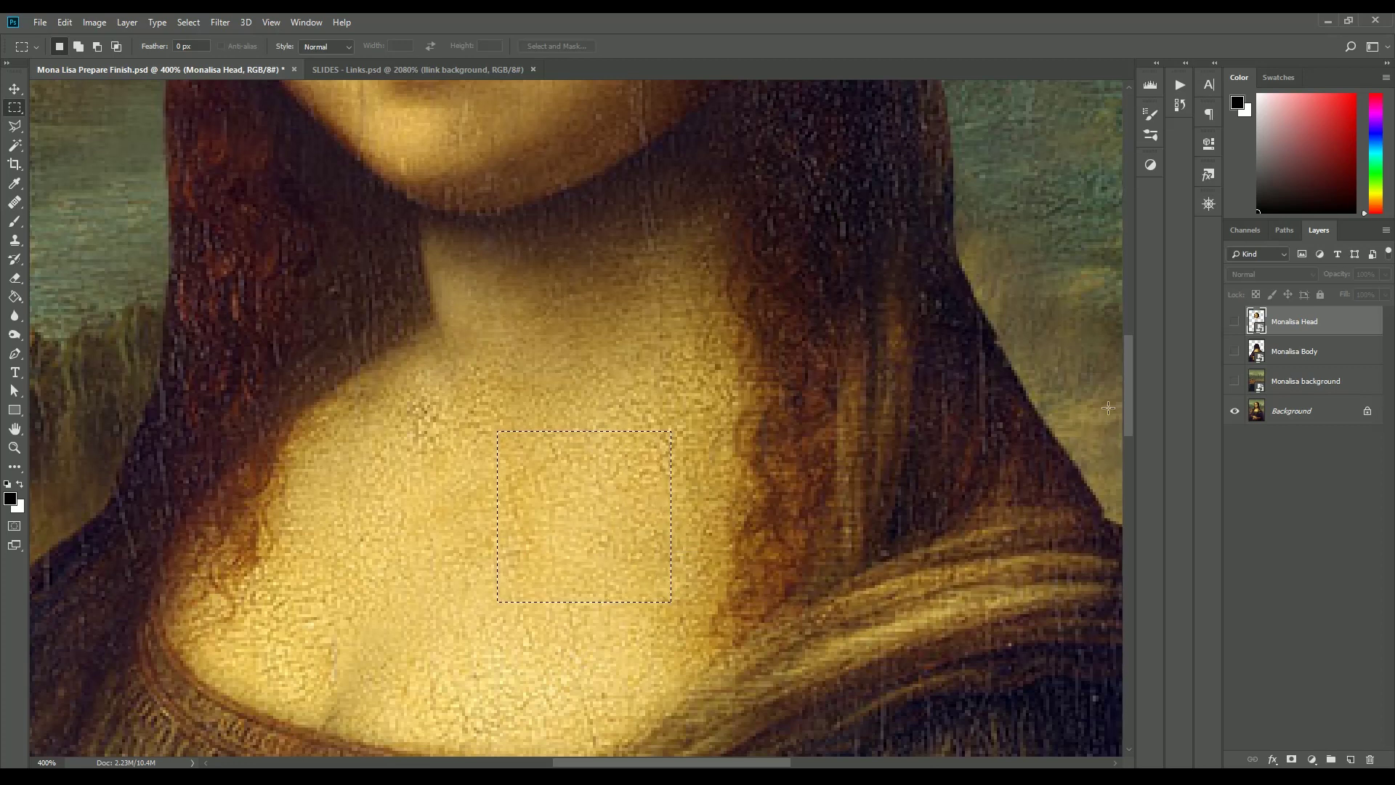
- Copy the selected skin patch from the Background layer onto a new layer and move the patch up toward the neck
click(1290, 413)
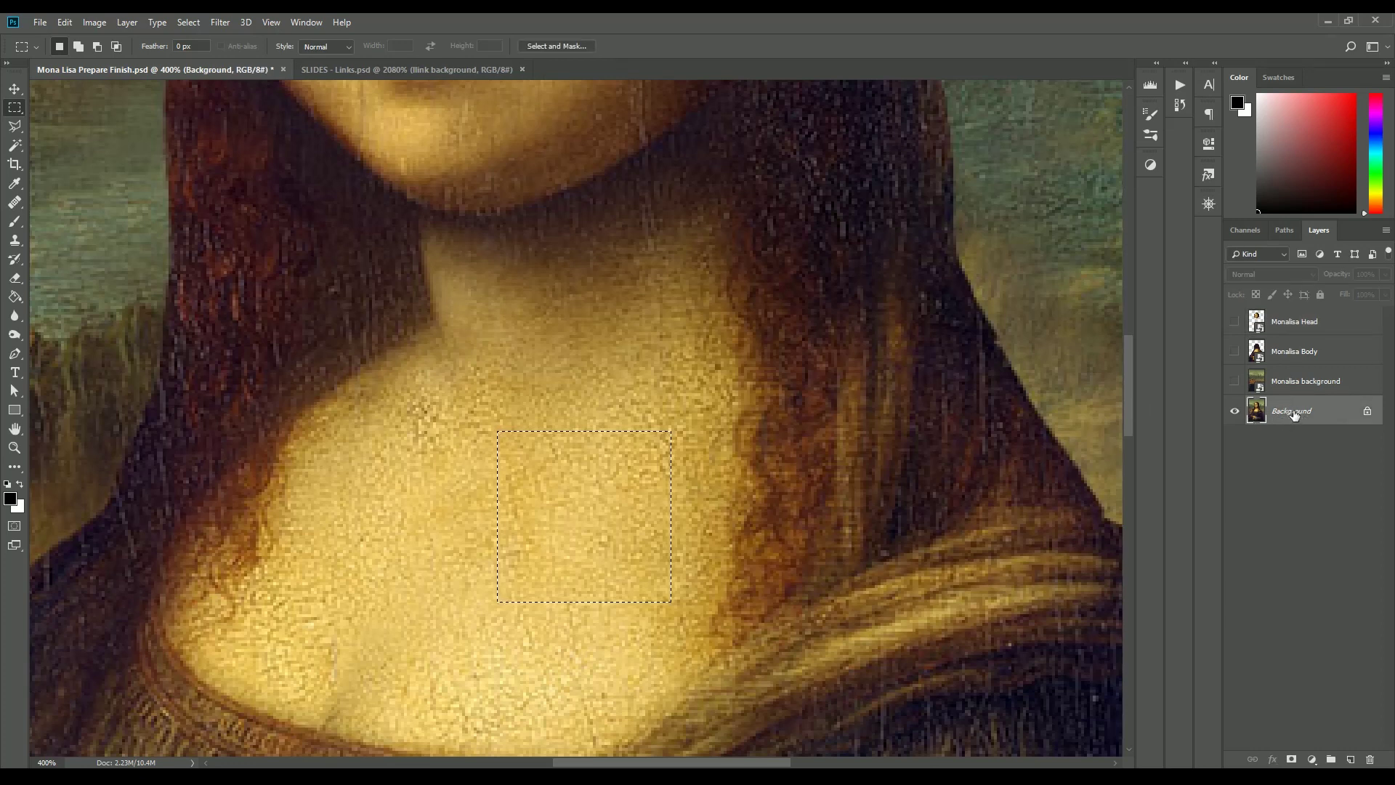
key(ctrl)
key(ctrl+j)
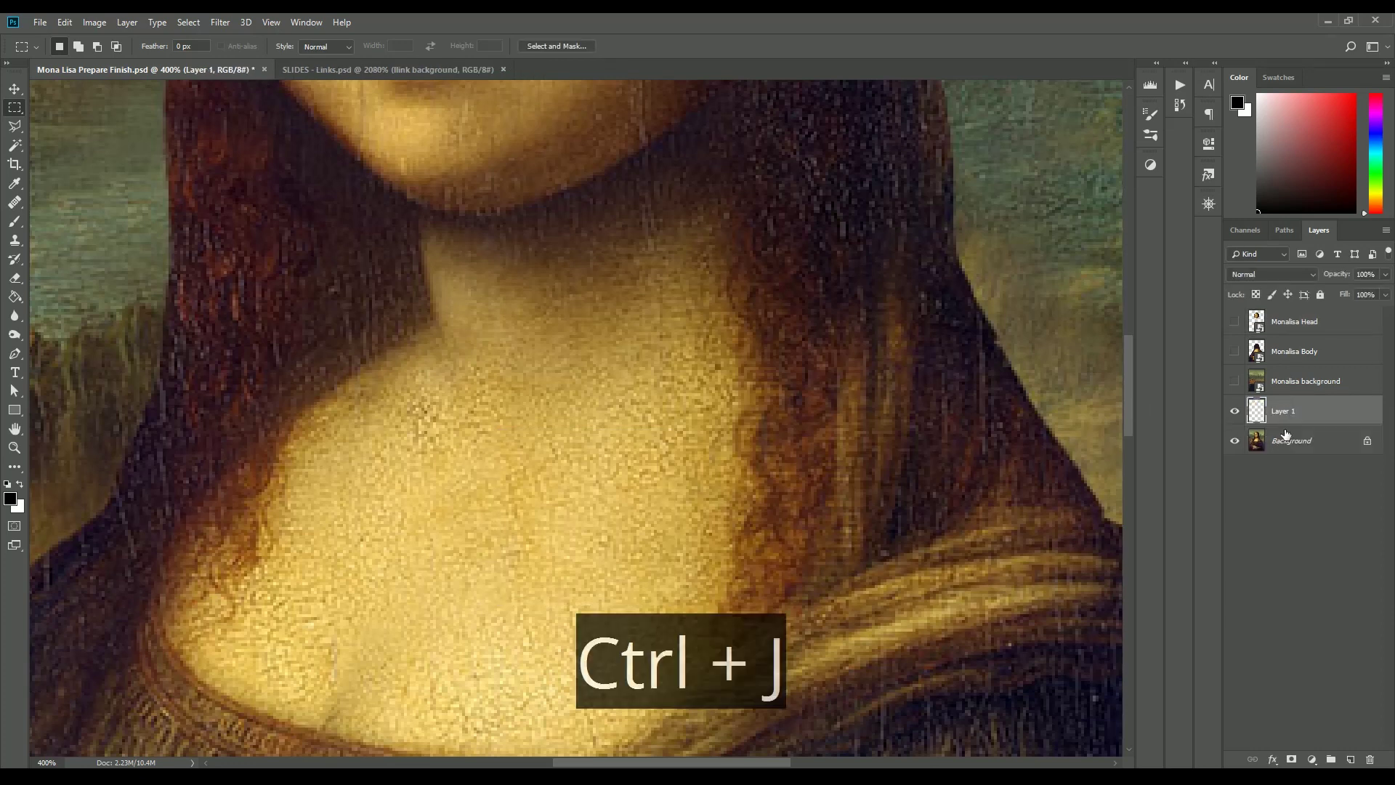
key(v)
drag(600, 482, 557, 384)
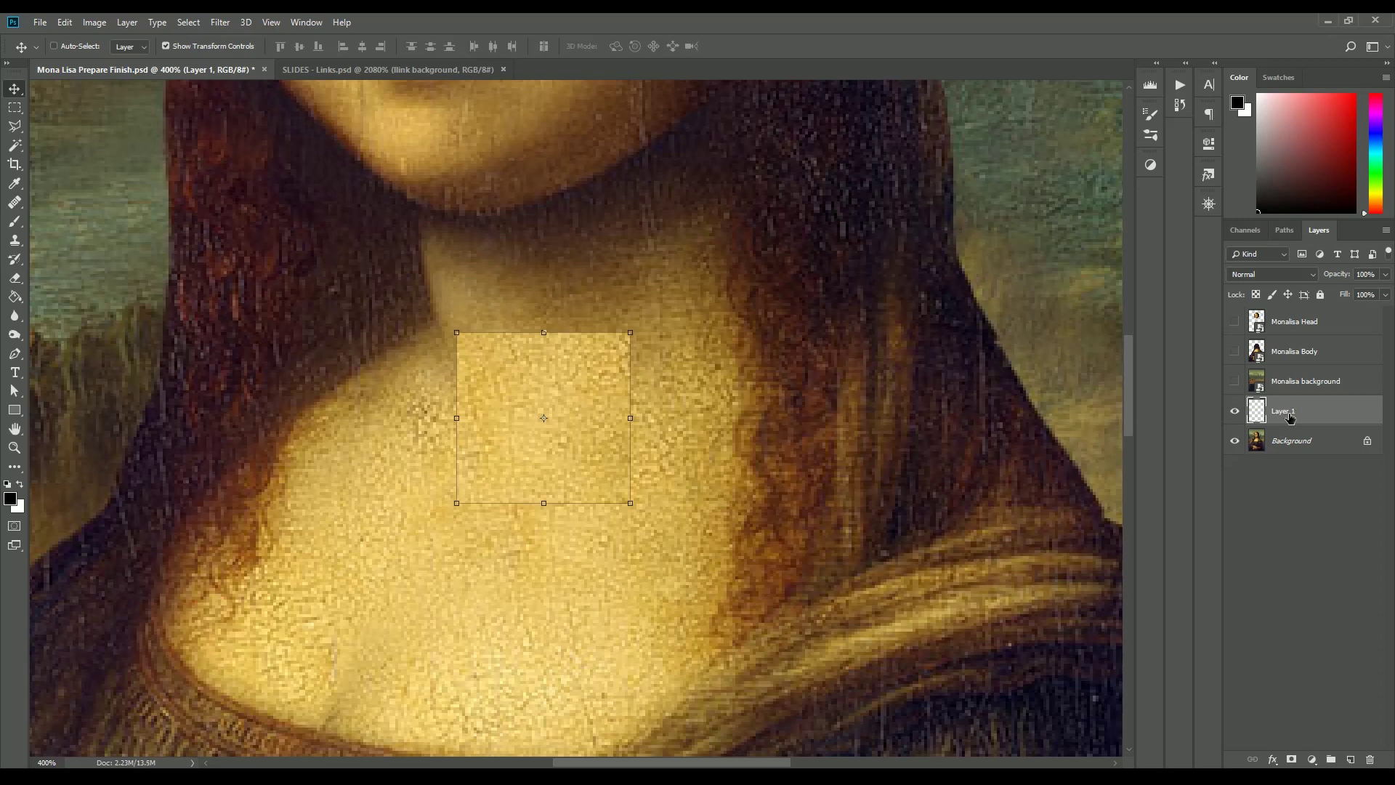
- Convert the skin patch layer to a smart object and open its contents as a separate document
right_click(1290, 417)
click(1185, 356)
double_click(1259, 412)
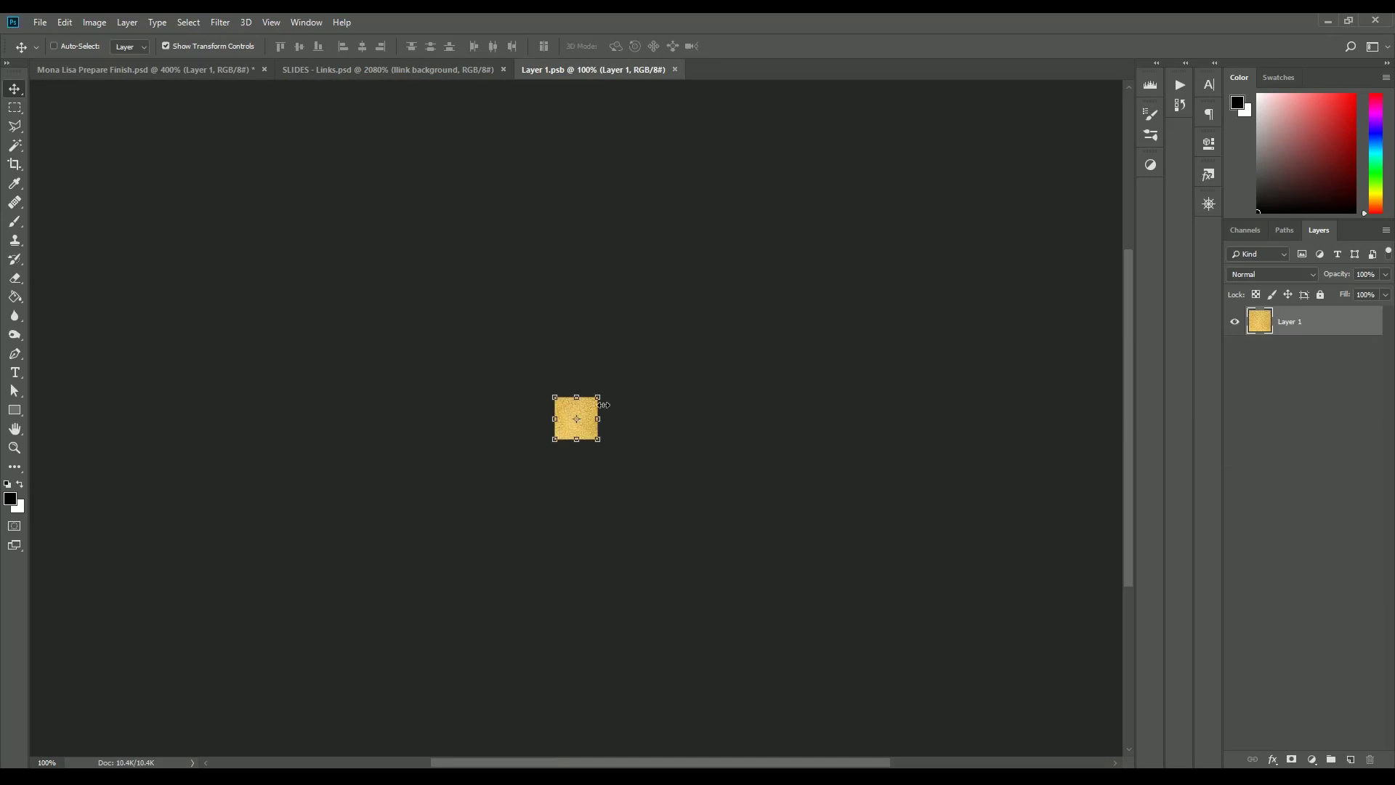
- Export the skin patch for web as a medium-quality JPEG named Eye White in the IMAGES Export folder
key(ctrl+alt+shift+s)
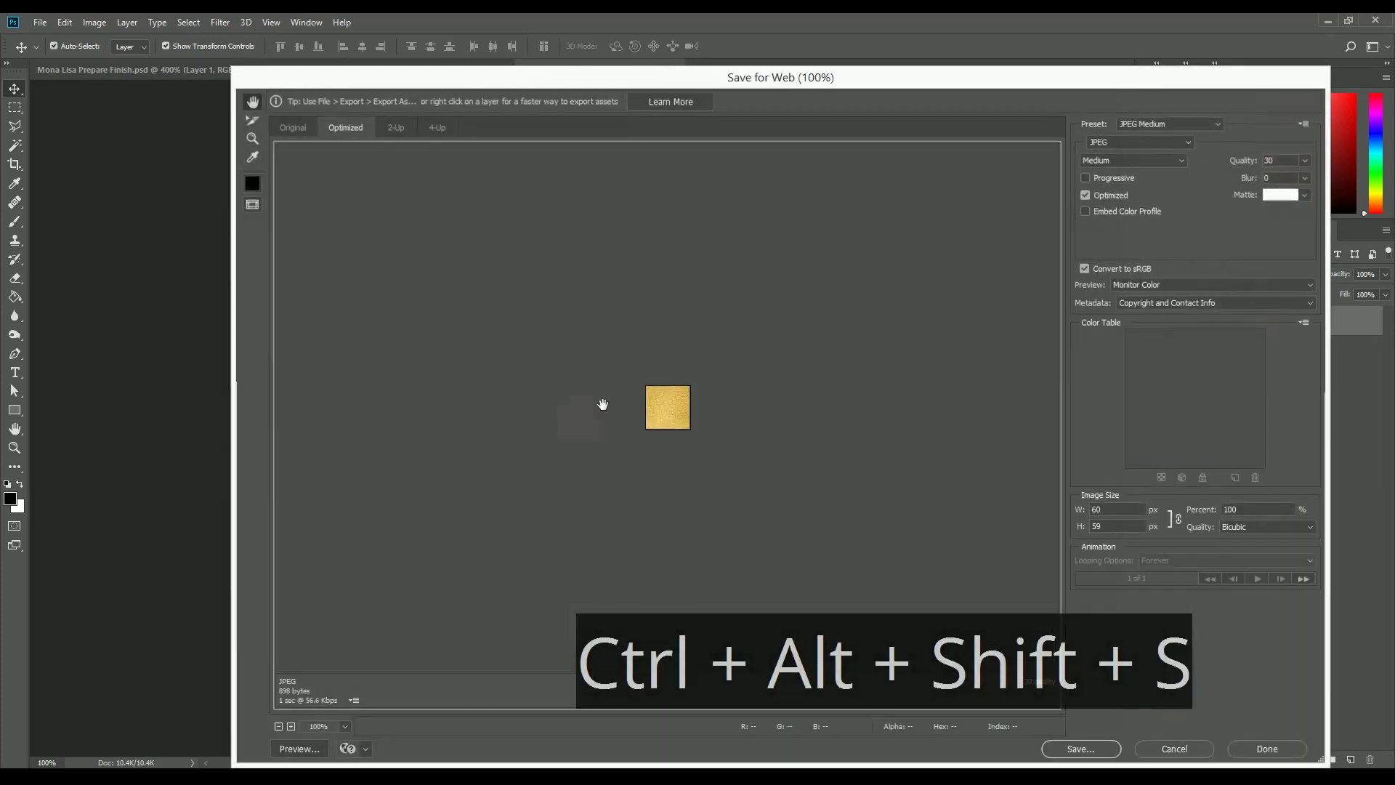
click(1080, 752)
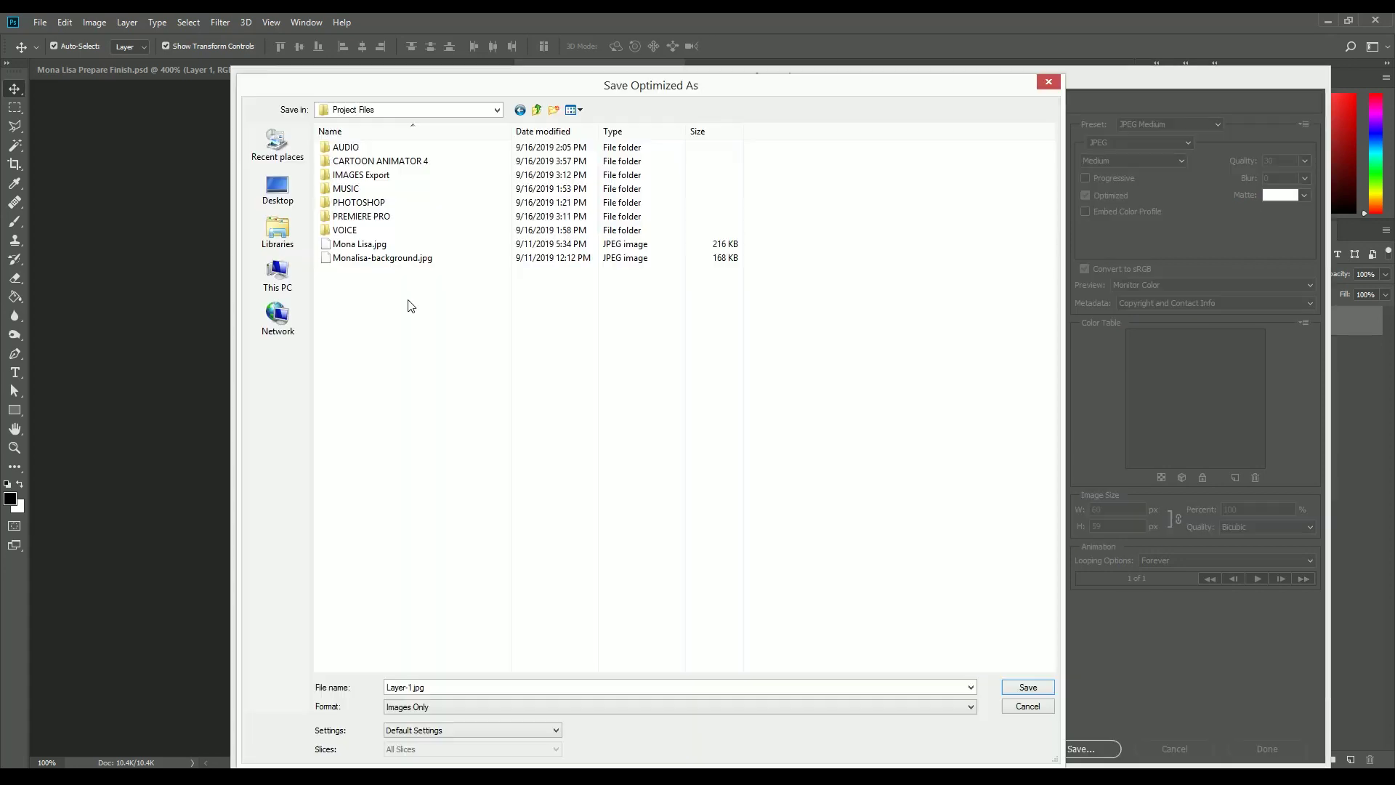
double_click(363, 175)
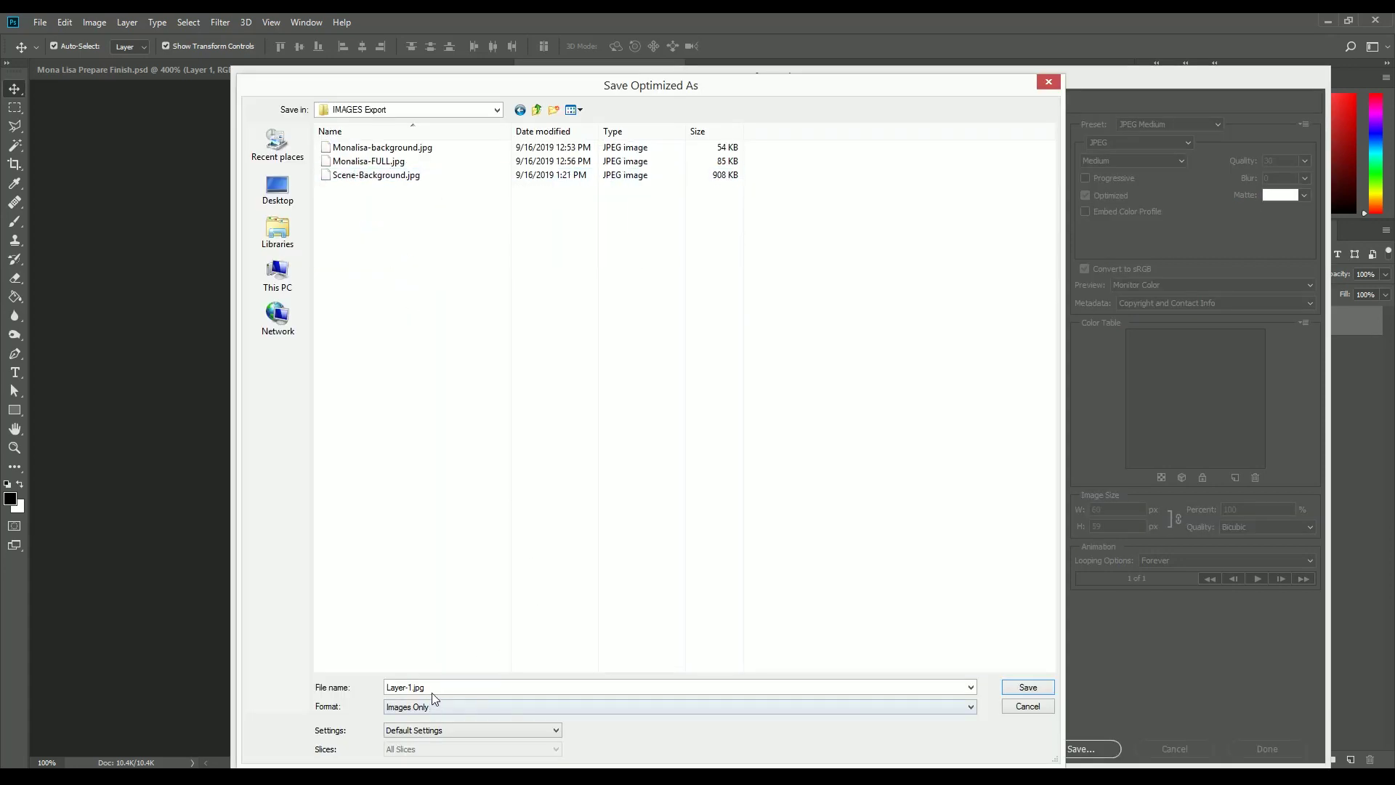
text(Eye White)
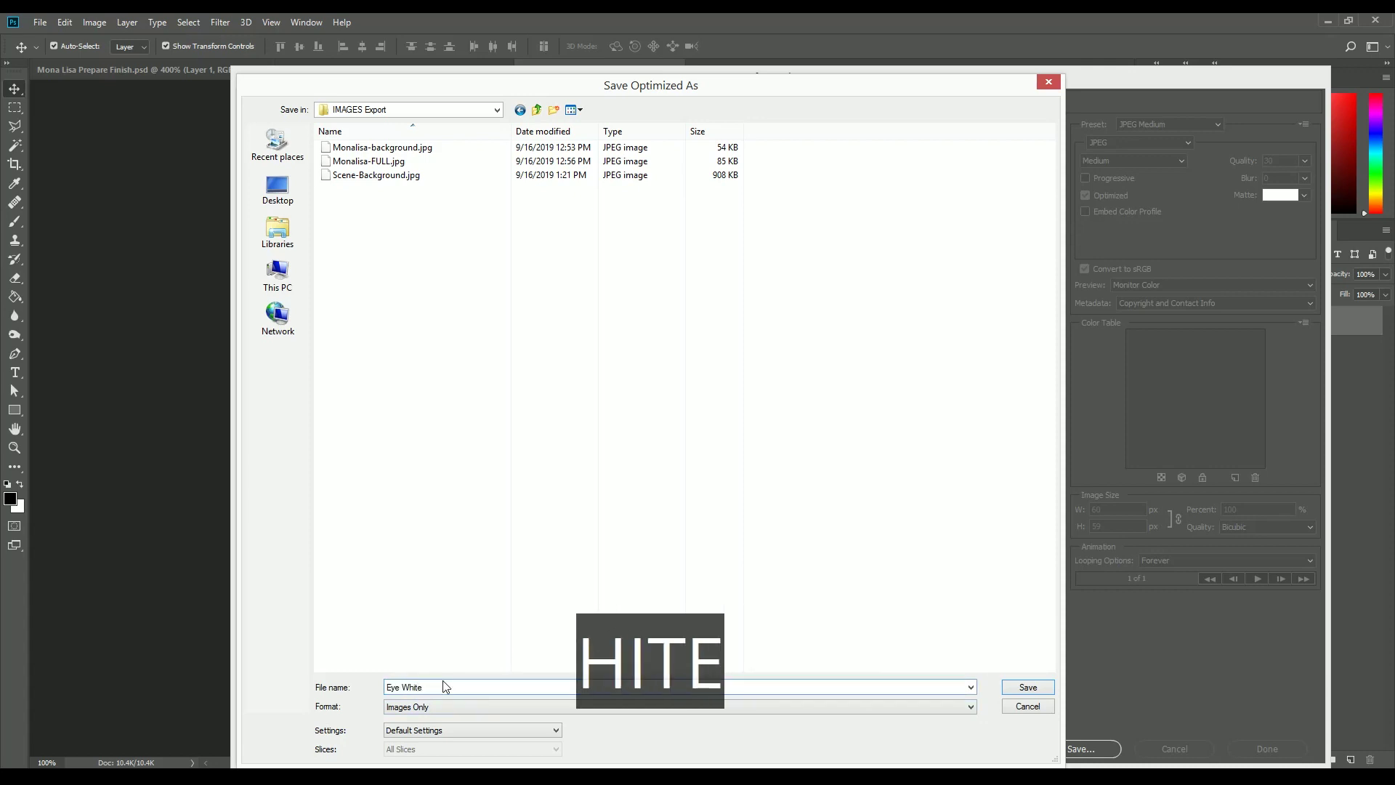
key(Return)
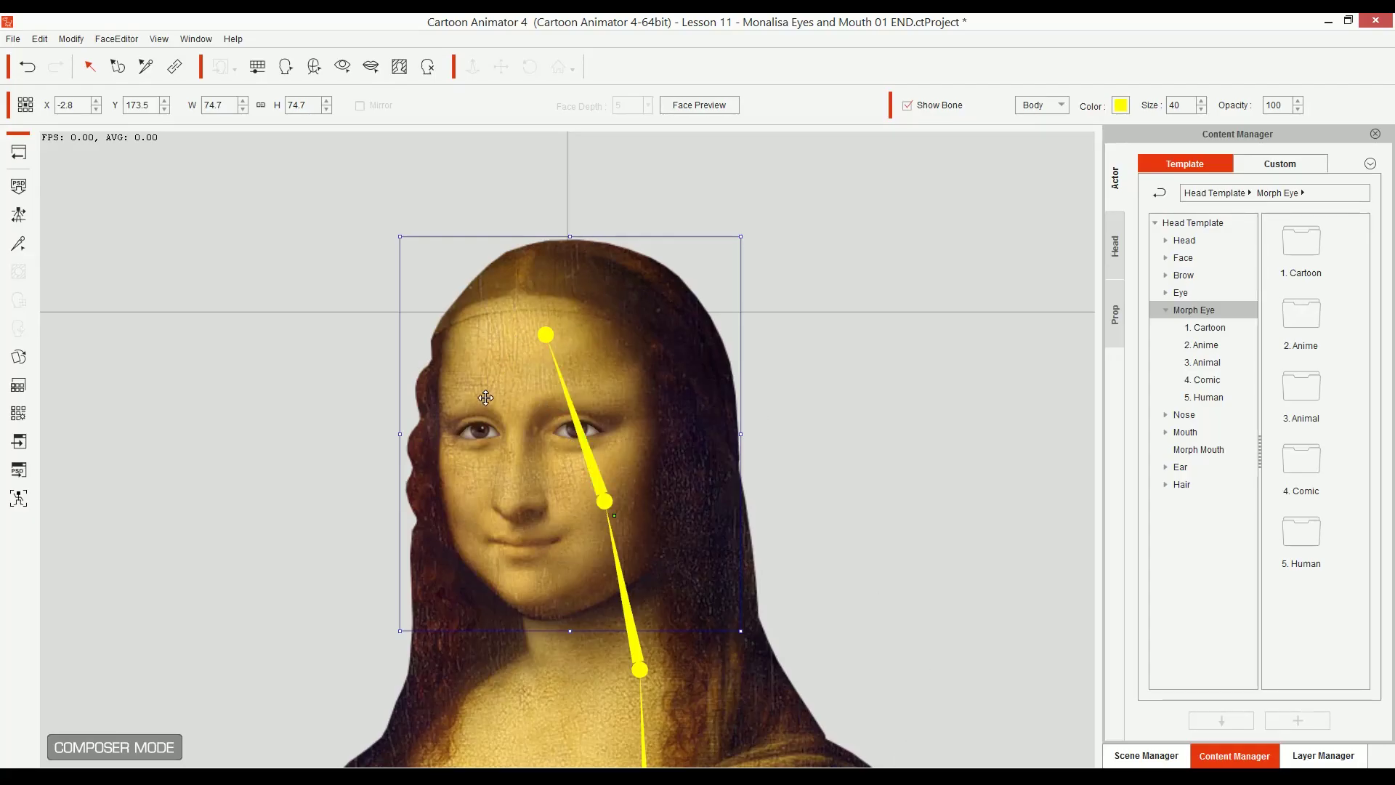
- Back in Cartoon Animator, import Eye-White.jpg from the IMAGES Export folder as the Diffuse texture of the Eye Ball-White
click(342, 67)
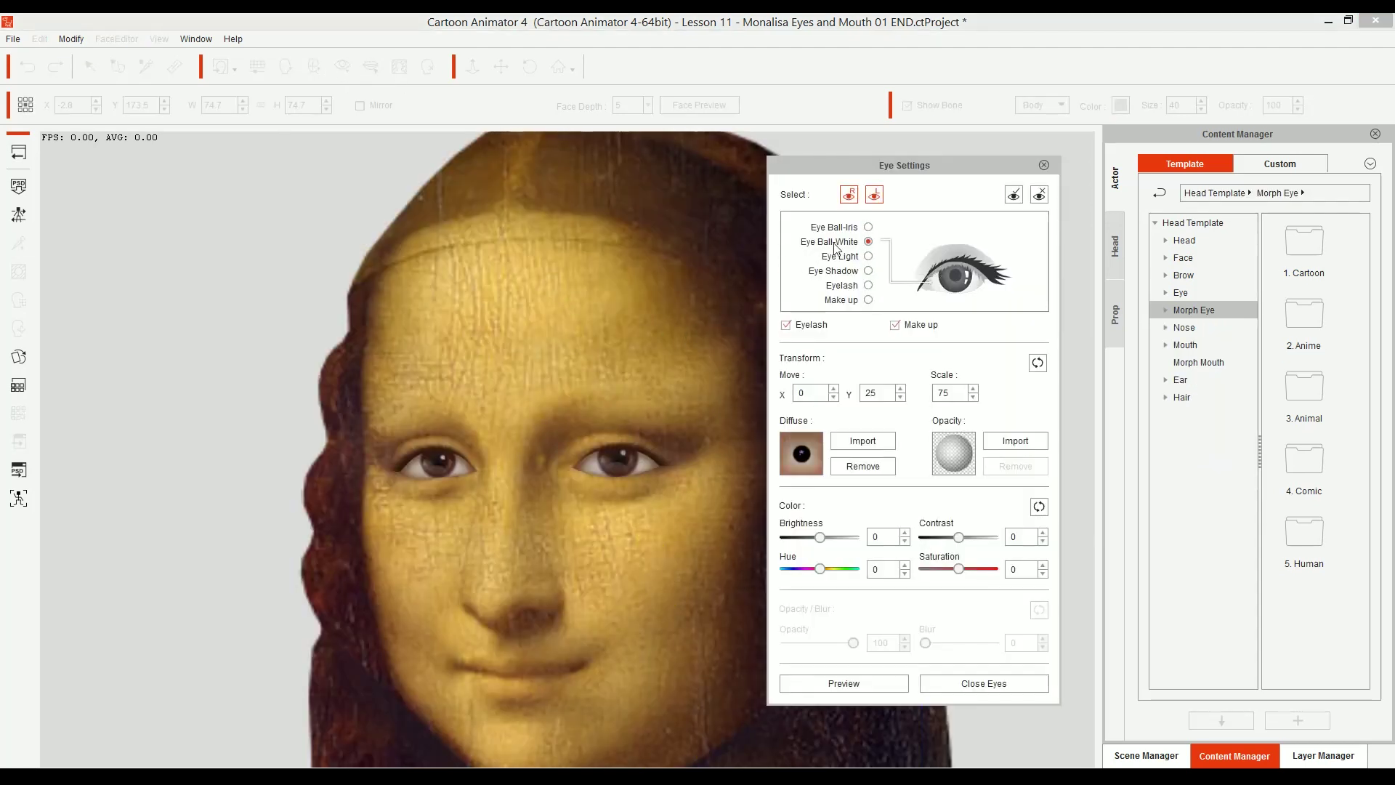
click(864, 441)
drag(1115, 172, 733, 146)
click(446, 273)
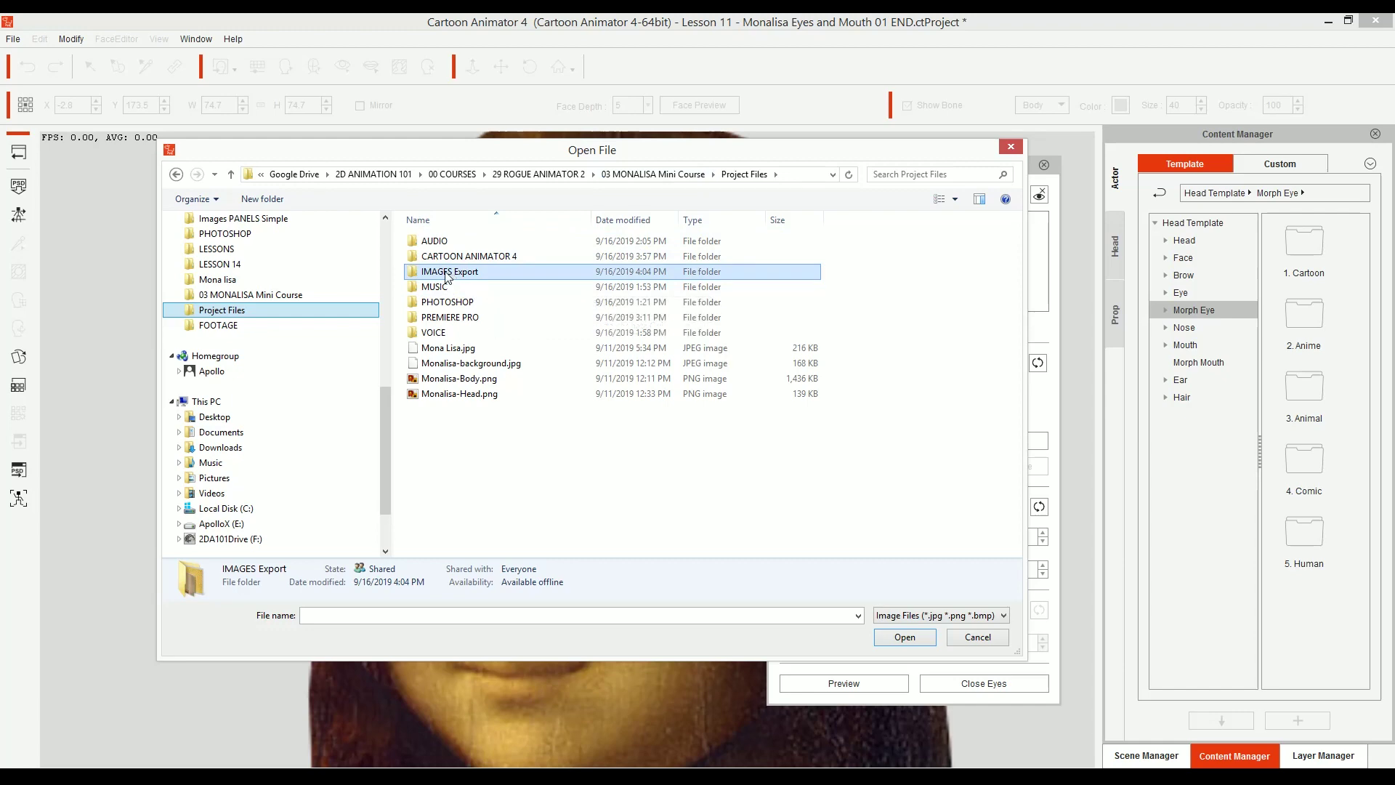
double_click(447, 274)
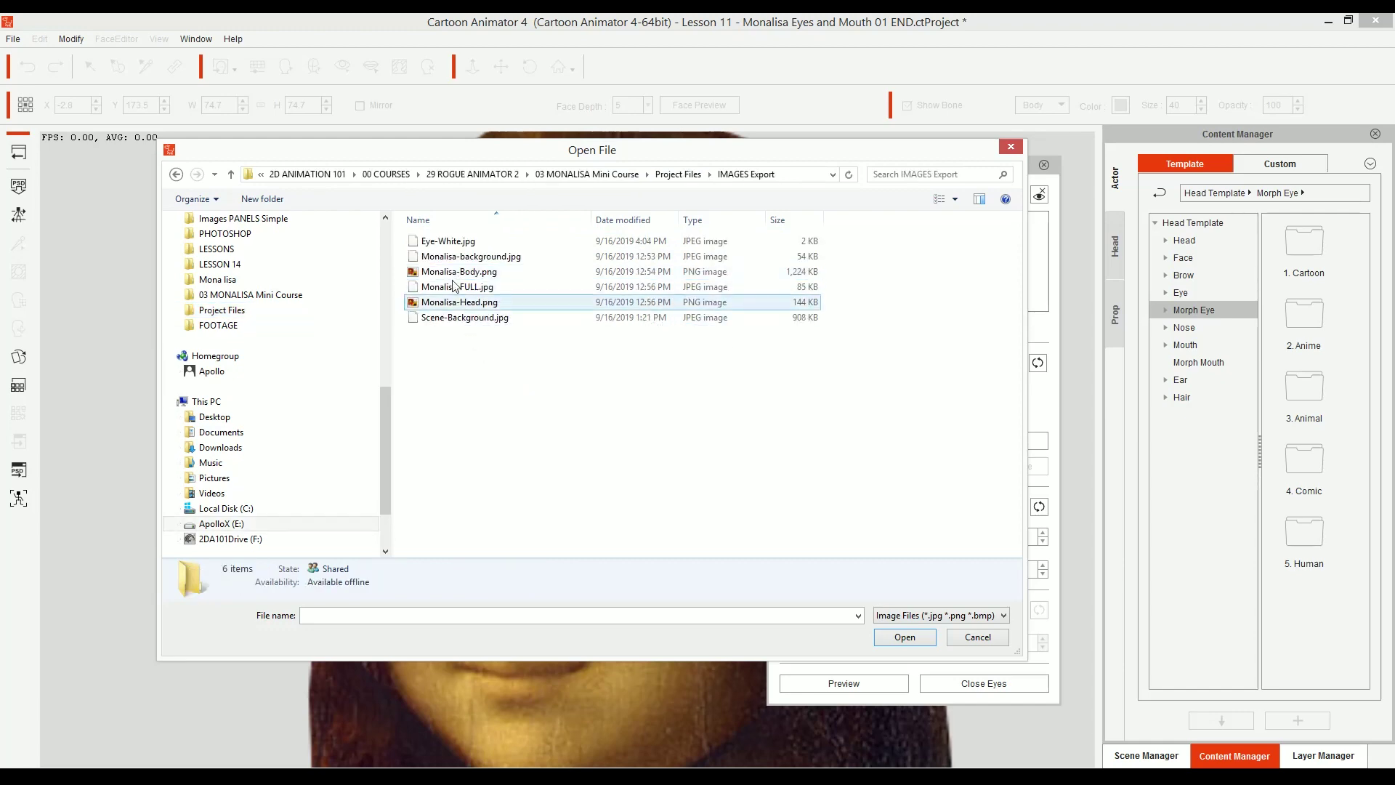
click(449, 242)
click(905, 638)
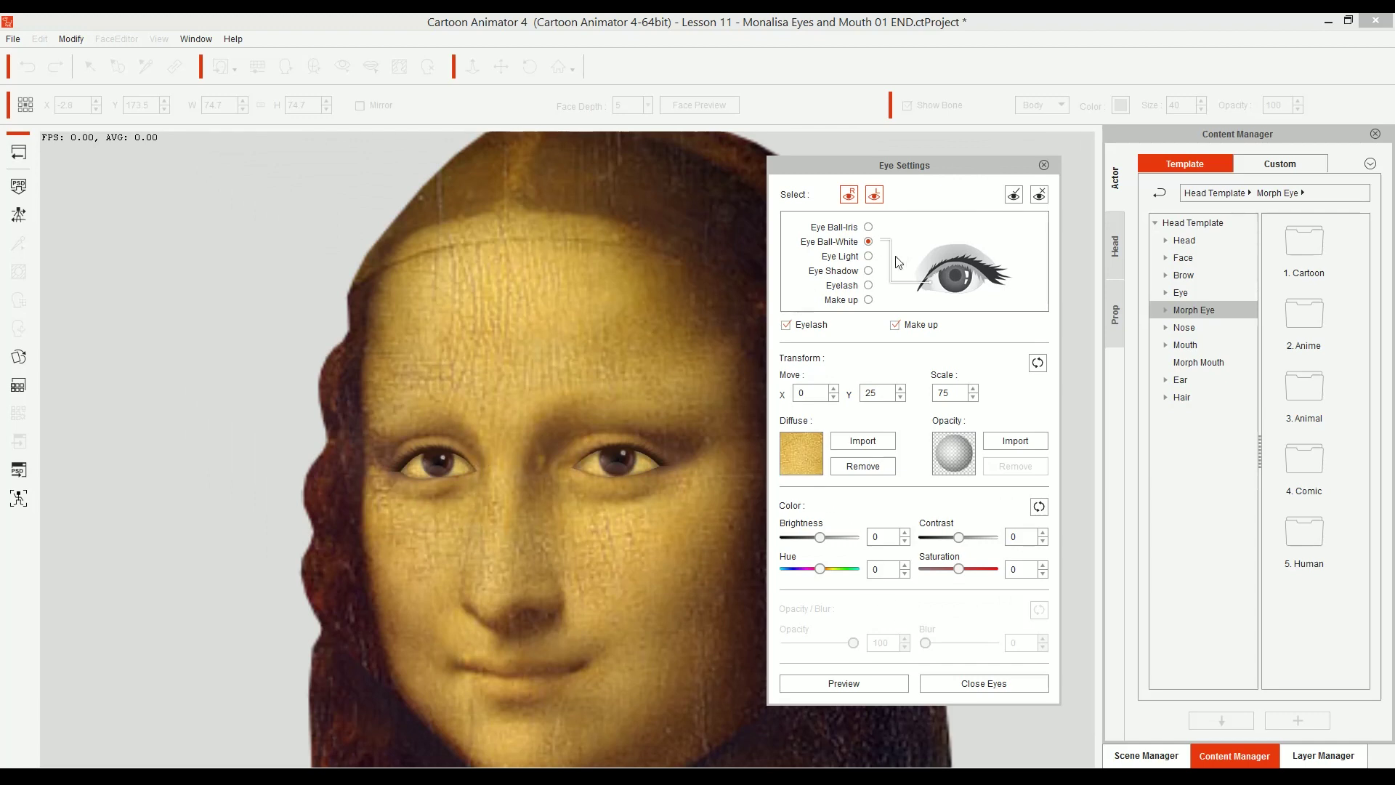
- Reduce the Eye Light's opacity and set the Eye Ball-Iris brightness to 1
click(868, 228)
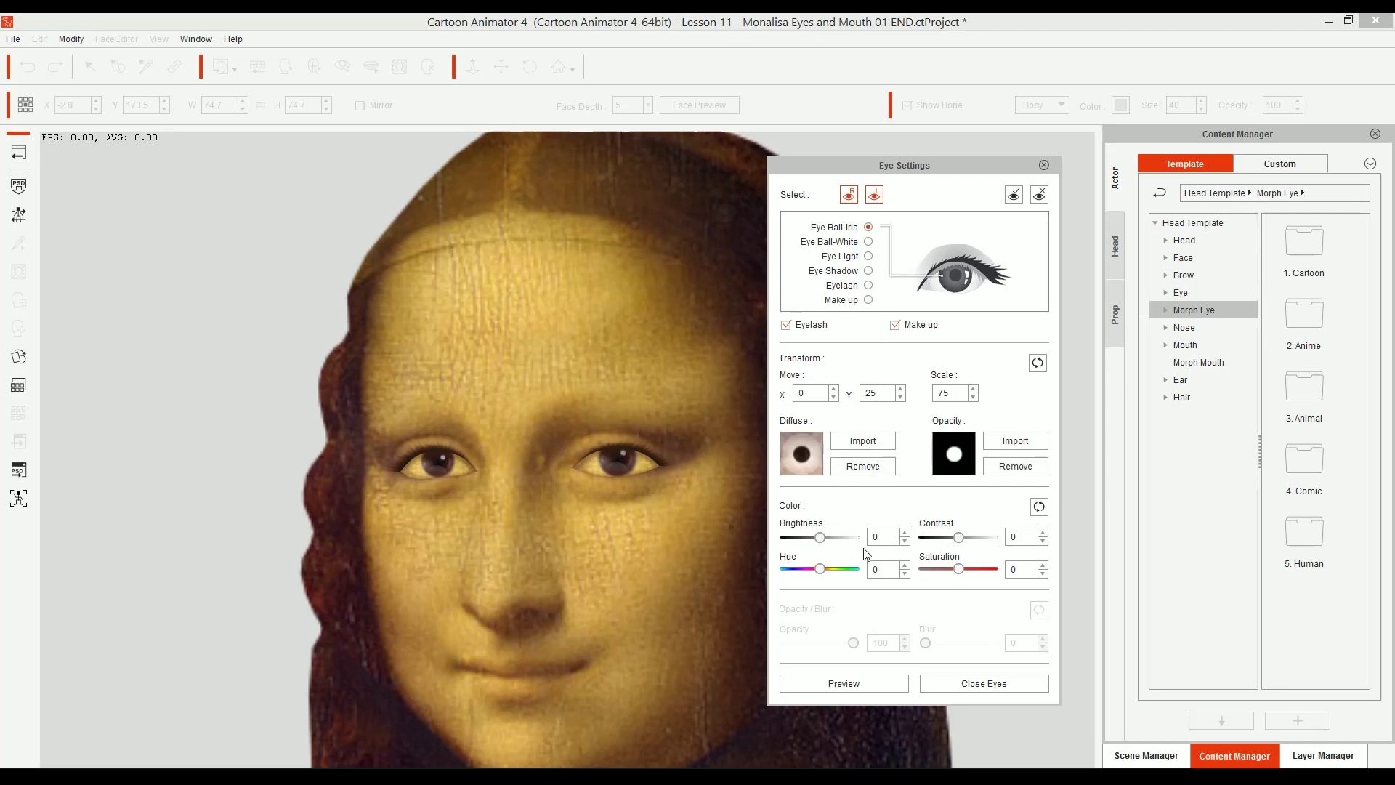
click(904, 541)
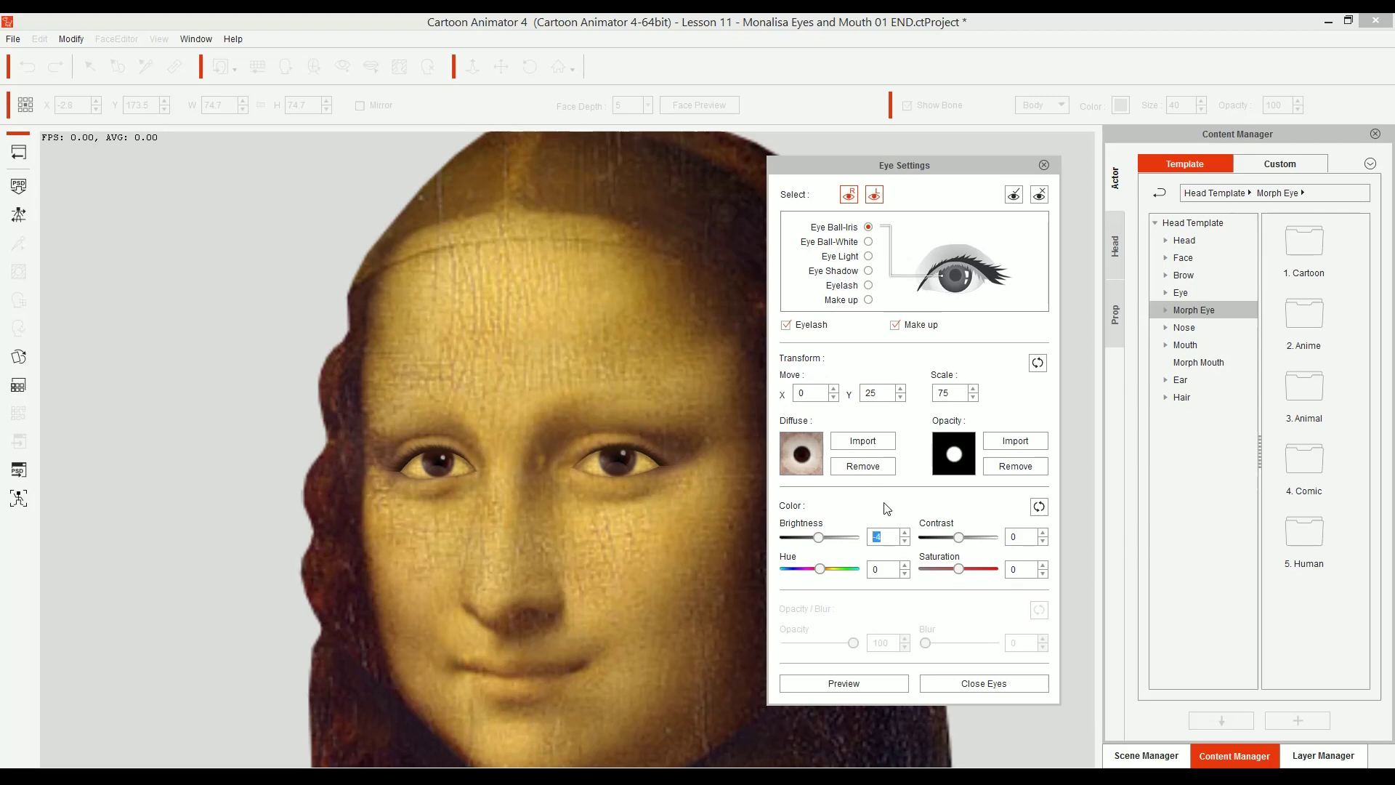
click(852, 258)
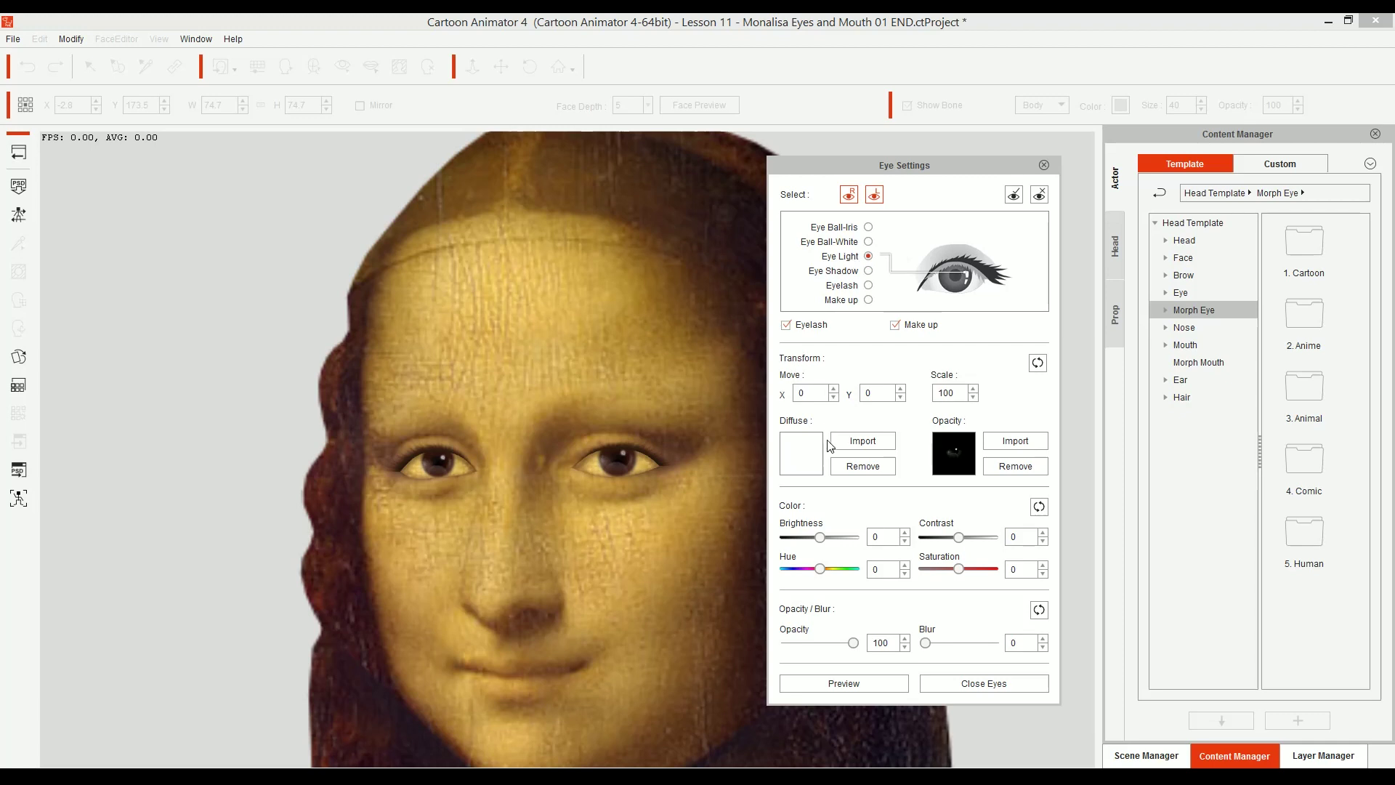
drag(858, 645, 821, 643)
click(839, 231)
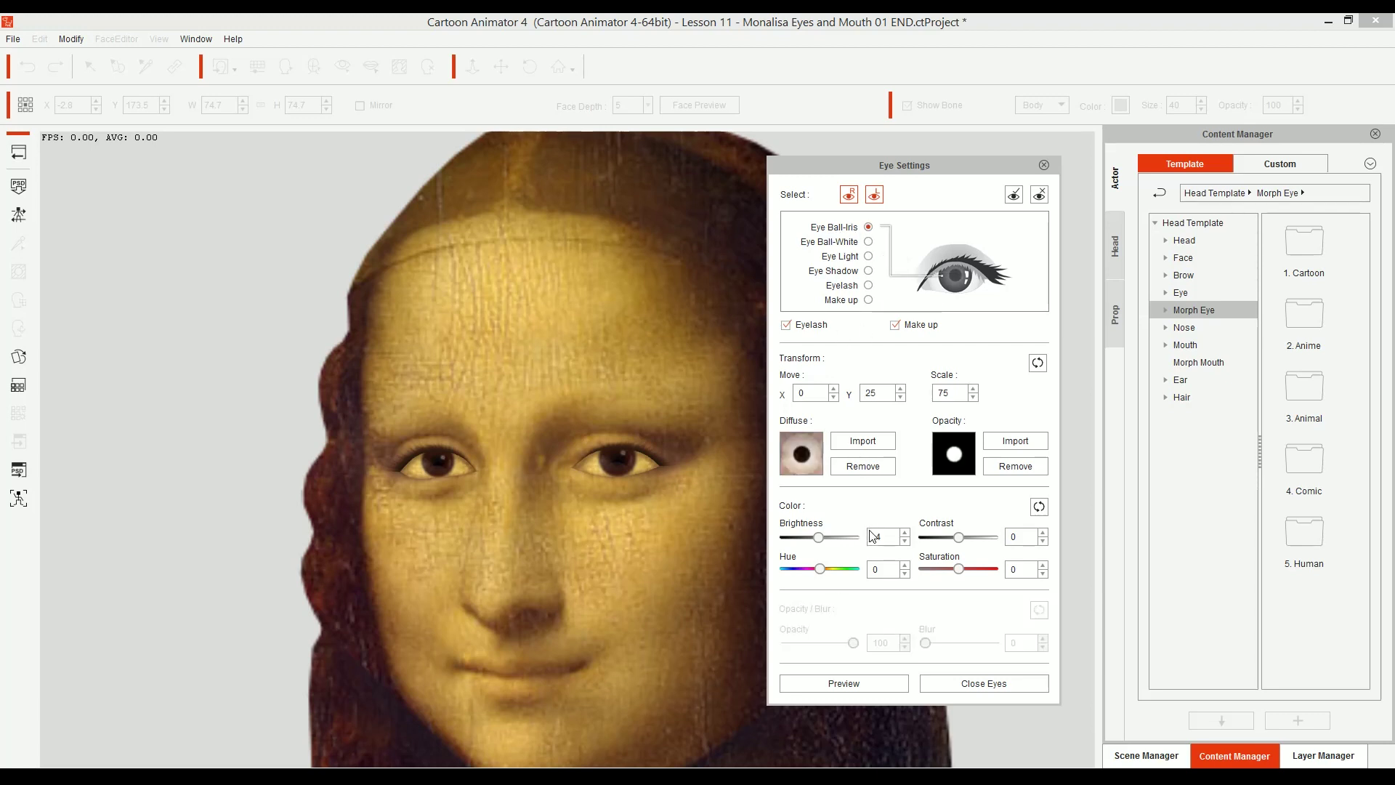
drag(819, 538, 821, 539)
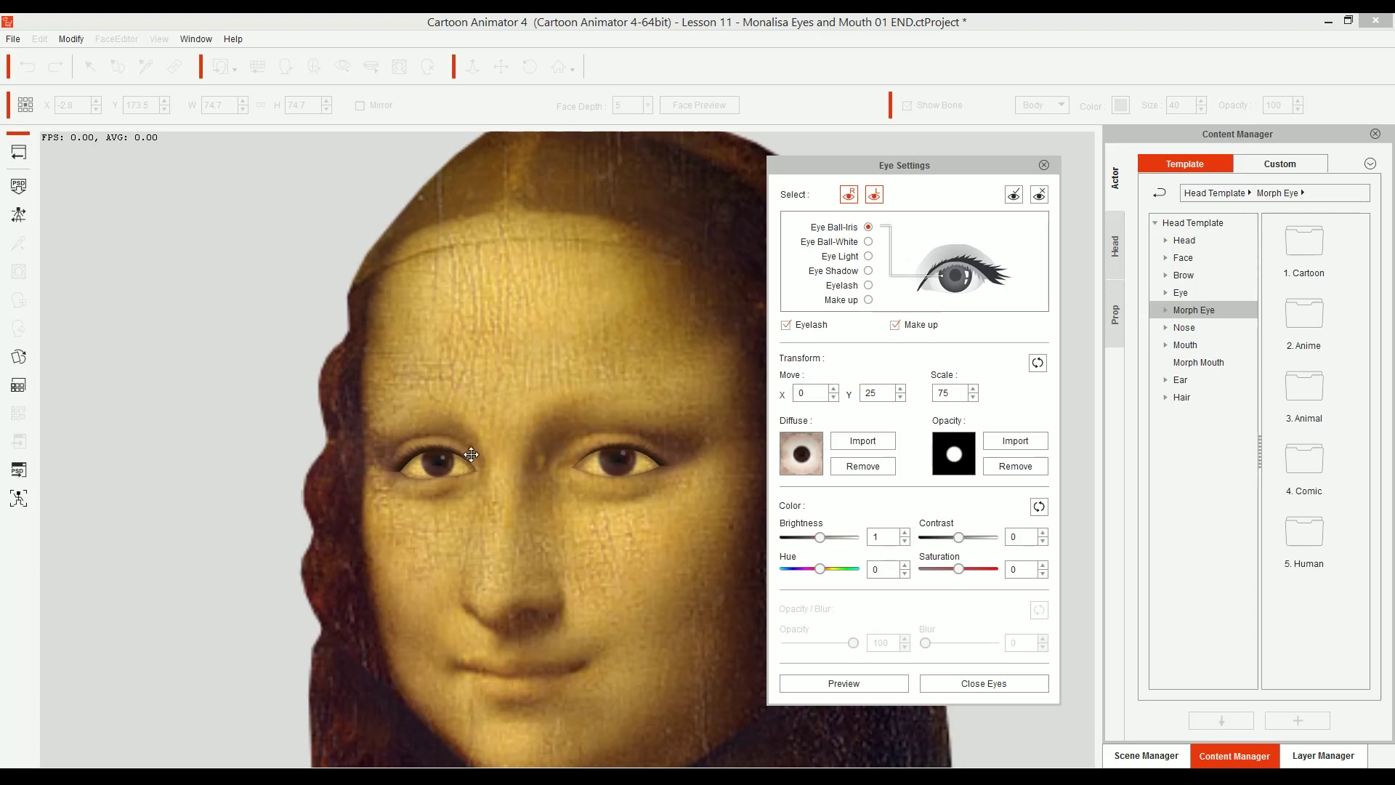
- Preview the movement of the retextured eyes, end the preview and test how the eyes look closed
click(869, 683)
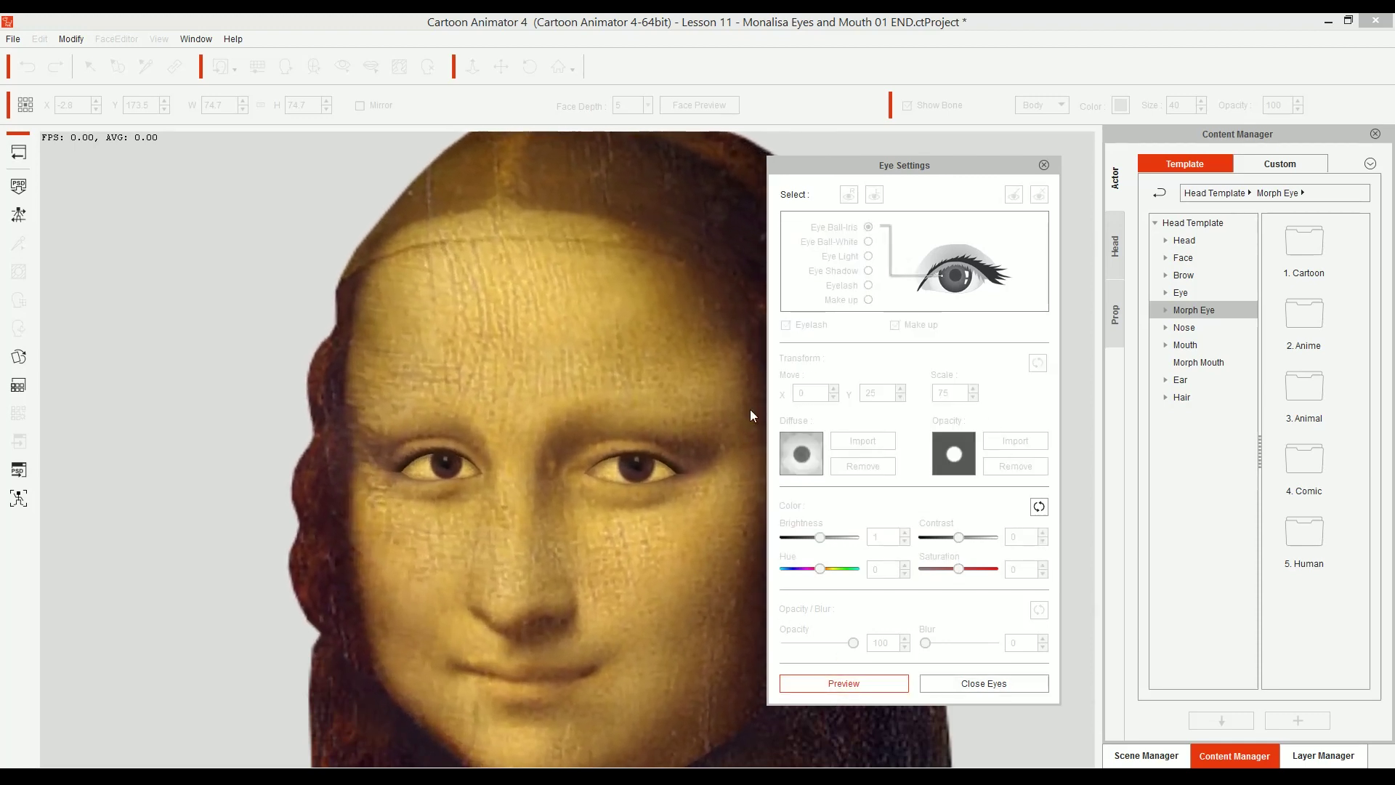
right_click(650, 399)
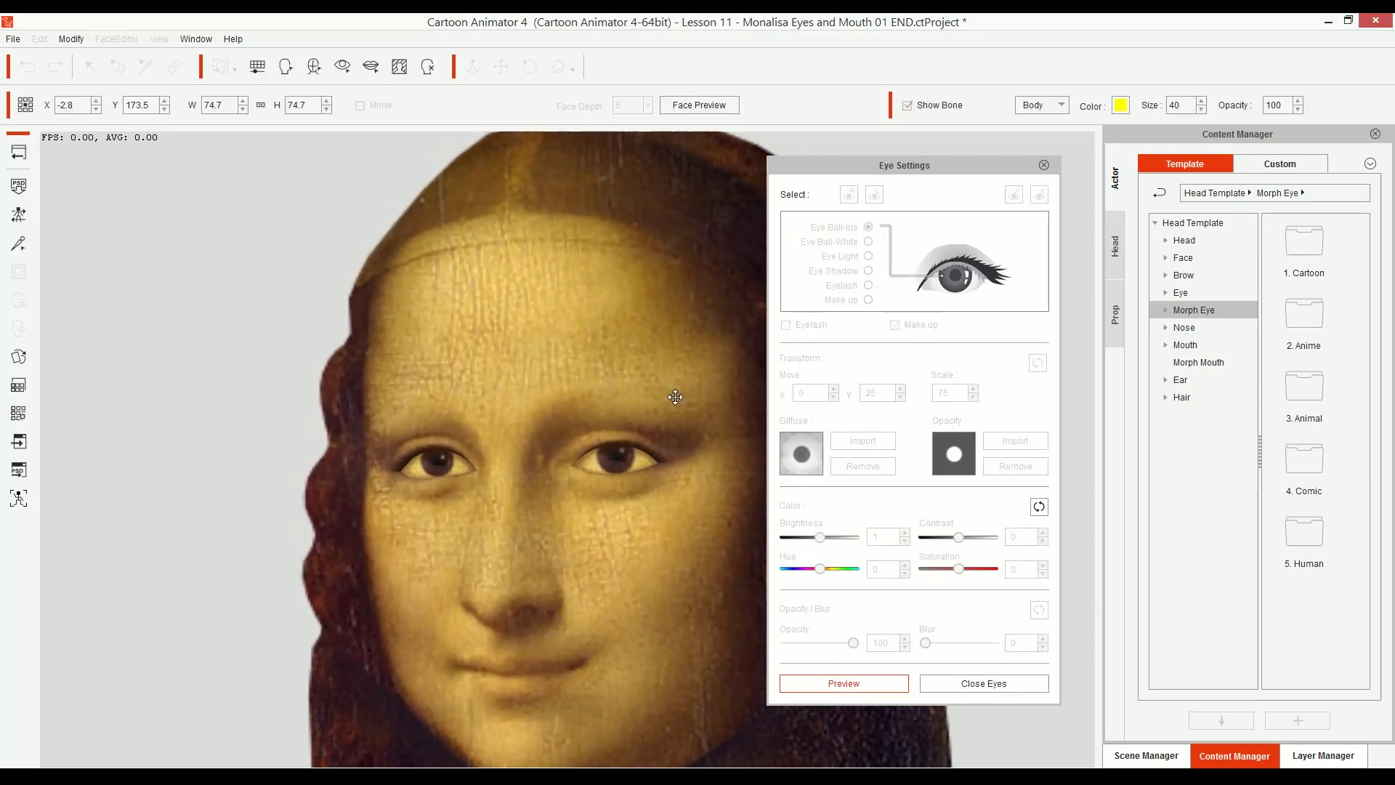
key(Escape)
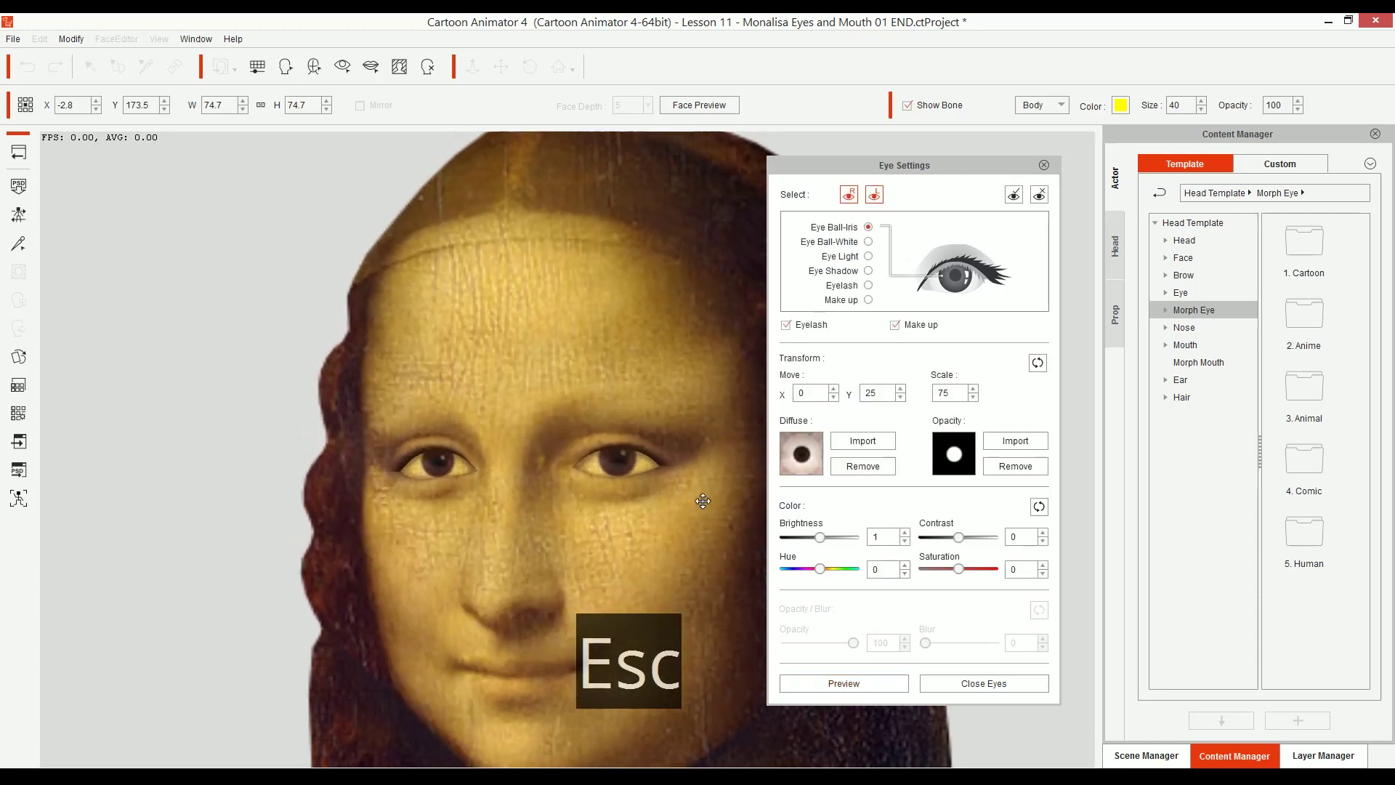
click(987, 686)
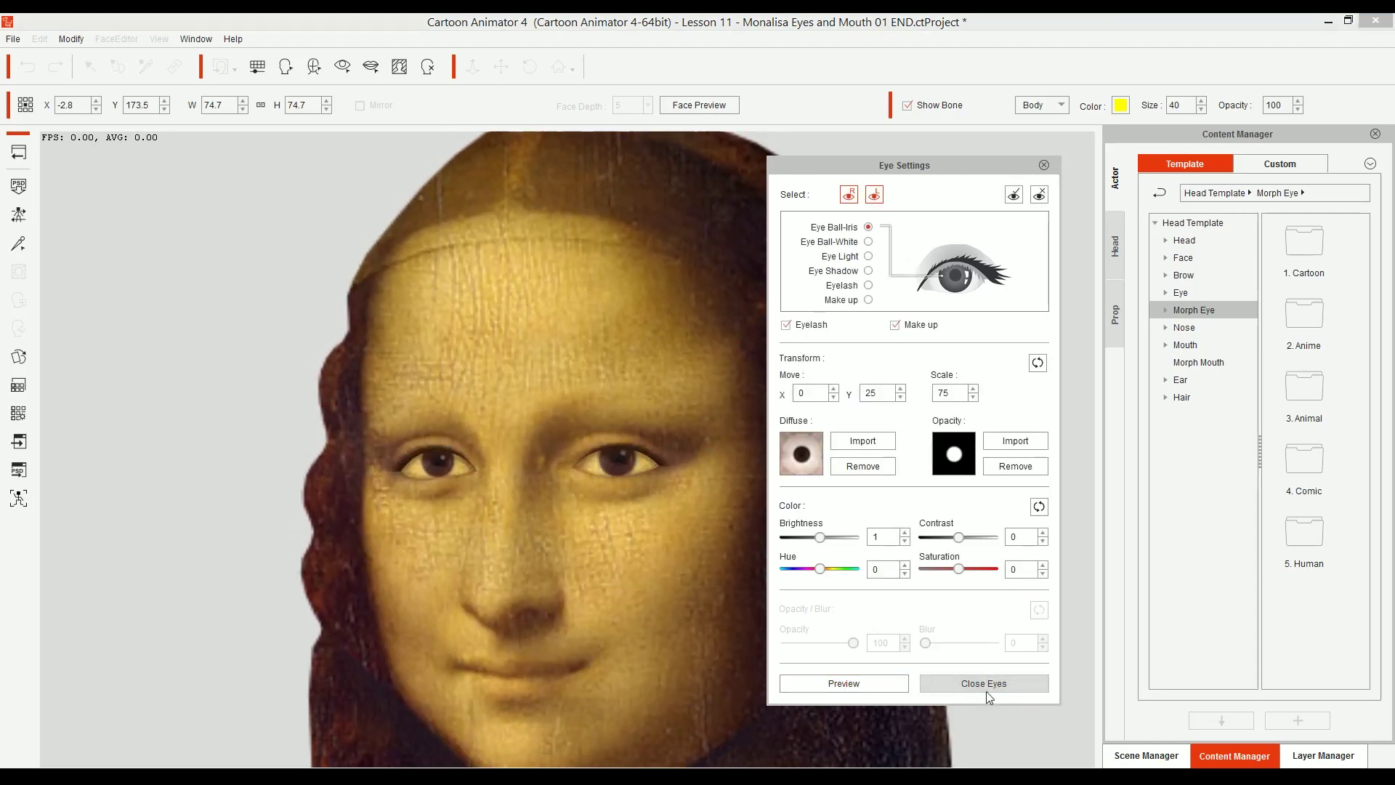
click(987, 687)
- Turn off Eyelash and Make up for both eyes and check the closed eyelids
click(851, 287)
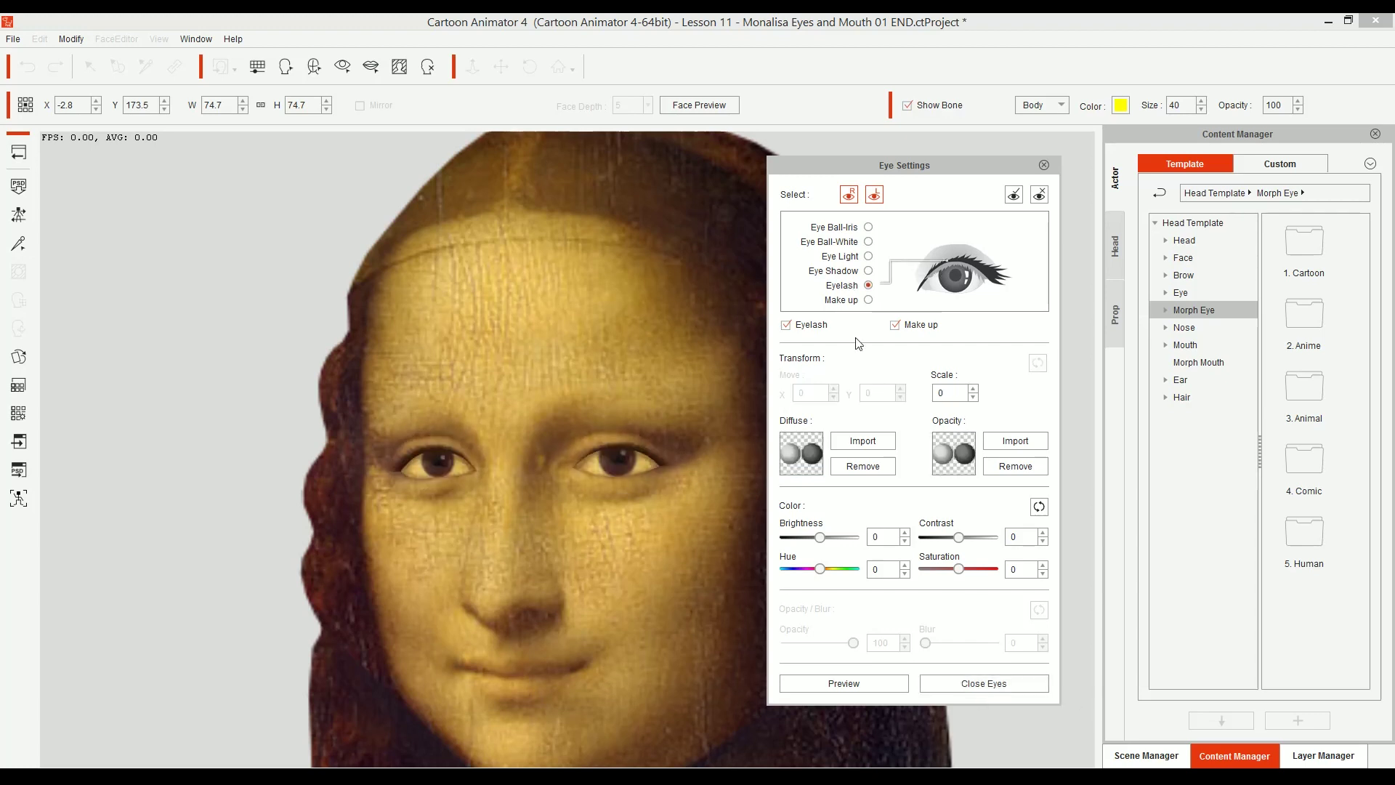
click(812, 328)
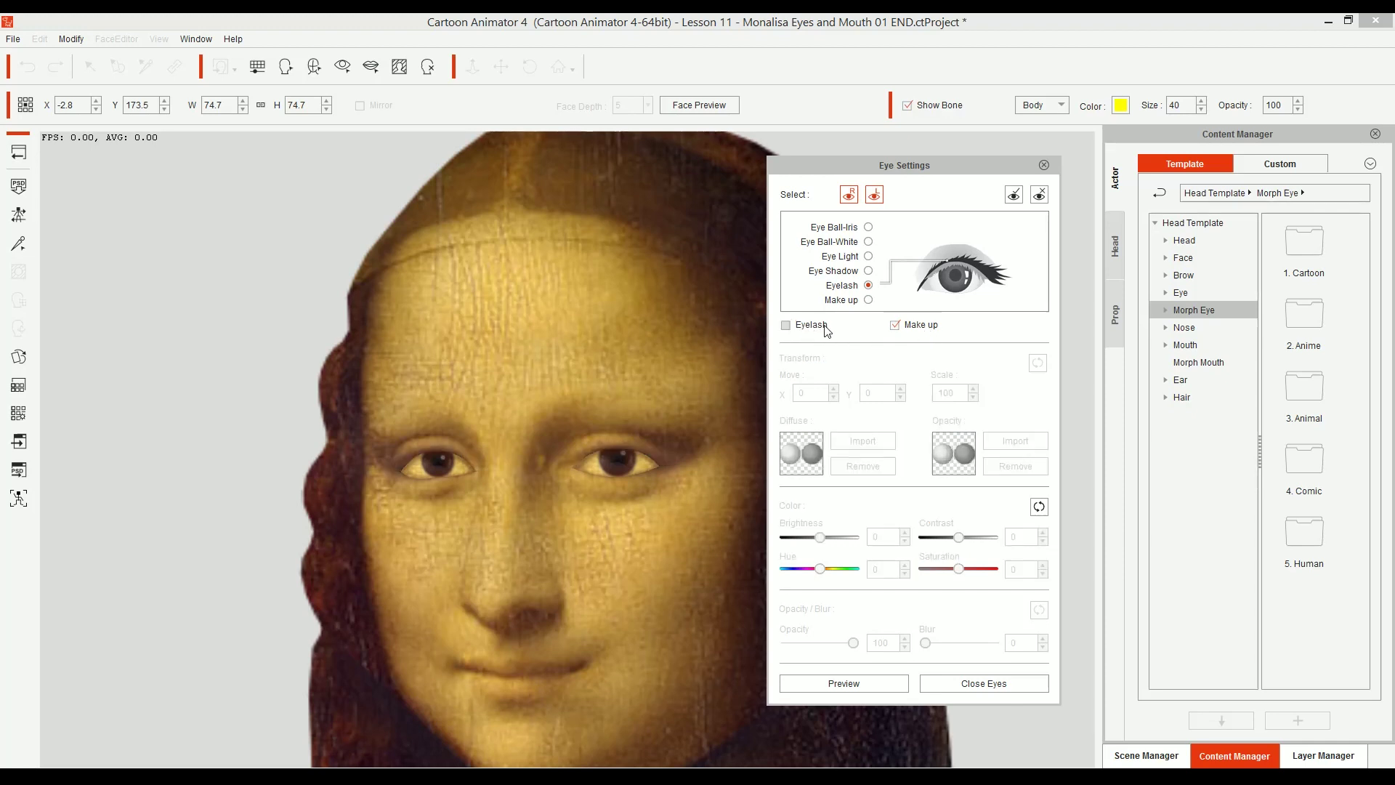
click(921, 329)
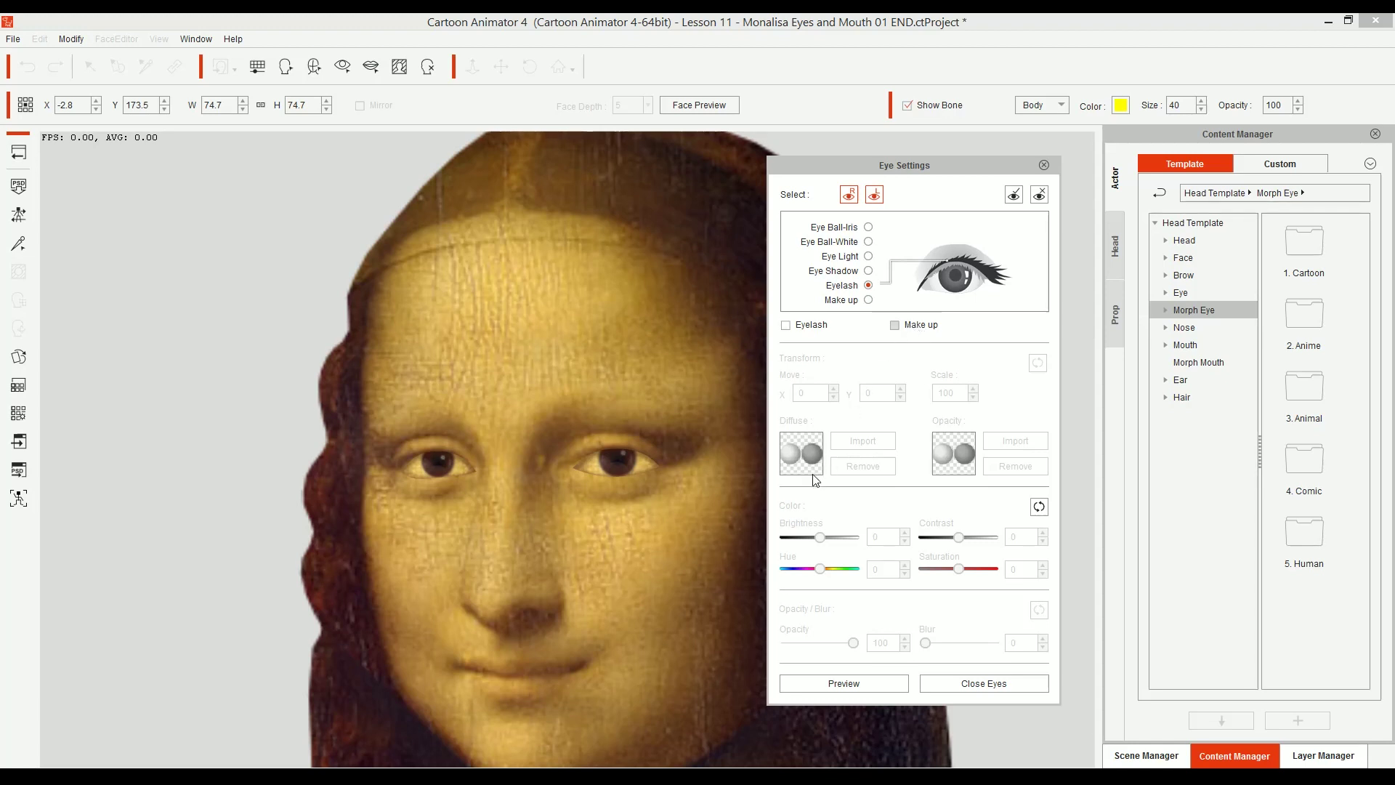
click(918, 329)
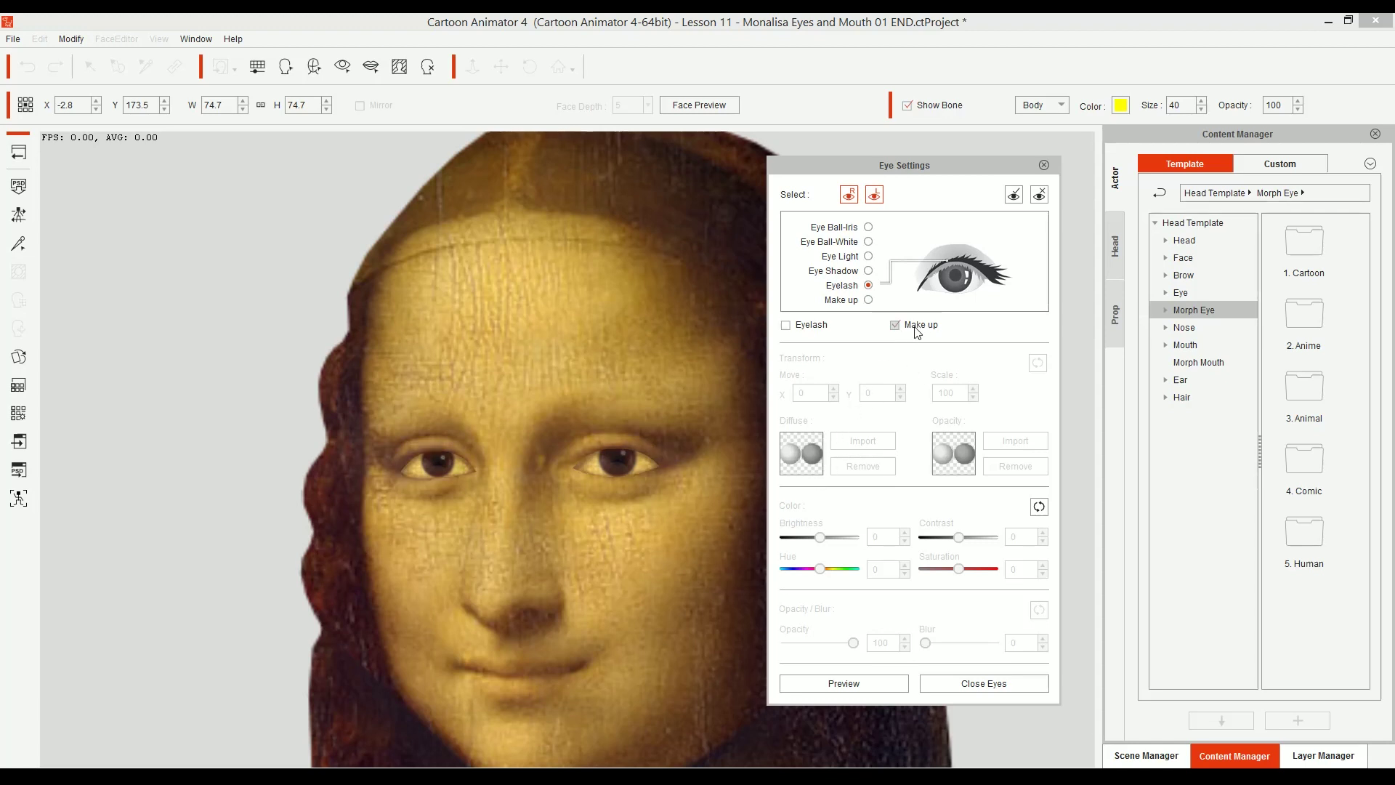
click(917, 329)
click(917, 329)
click(917, 328)
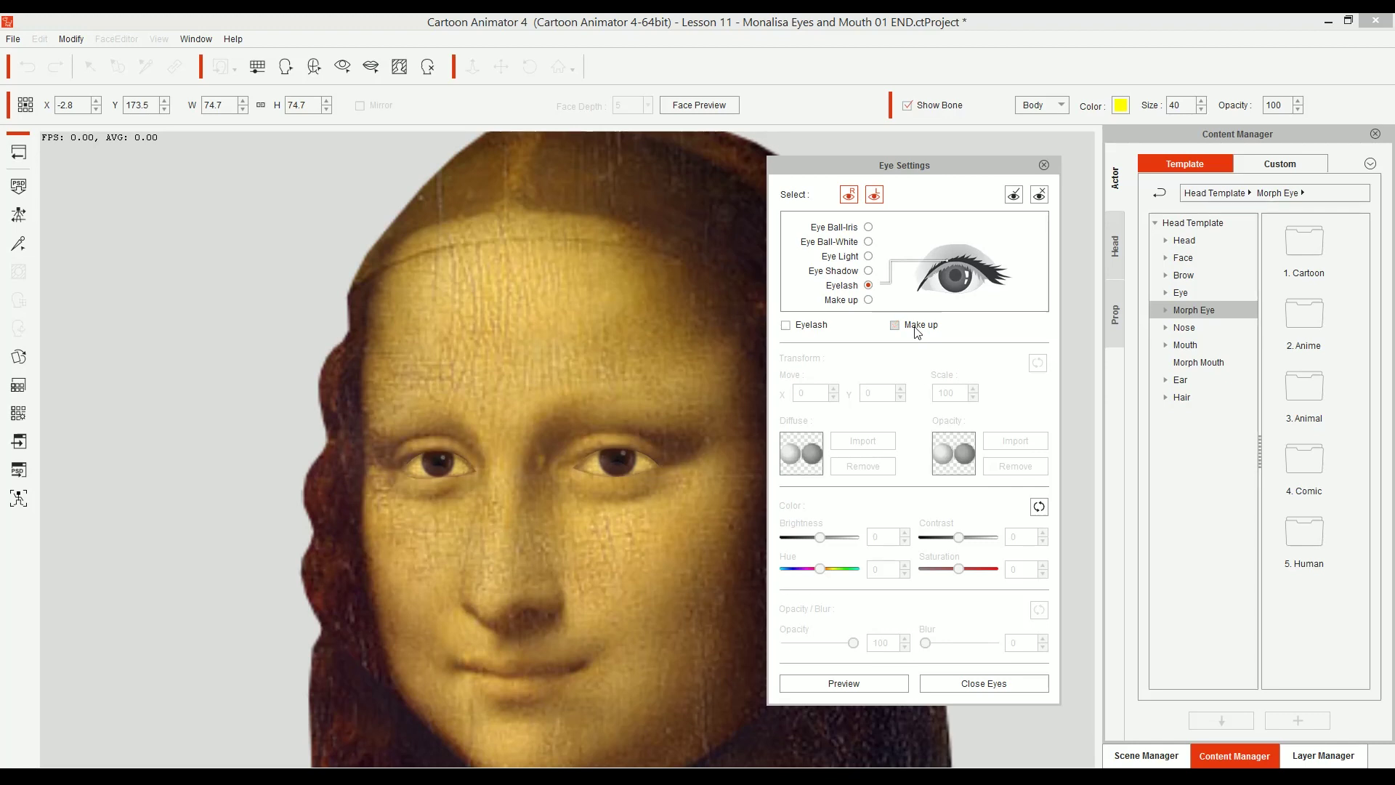
click(996, 691)
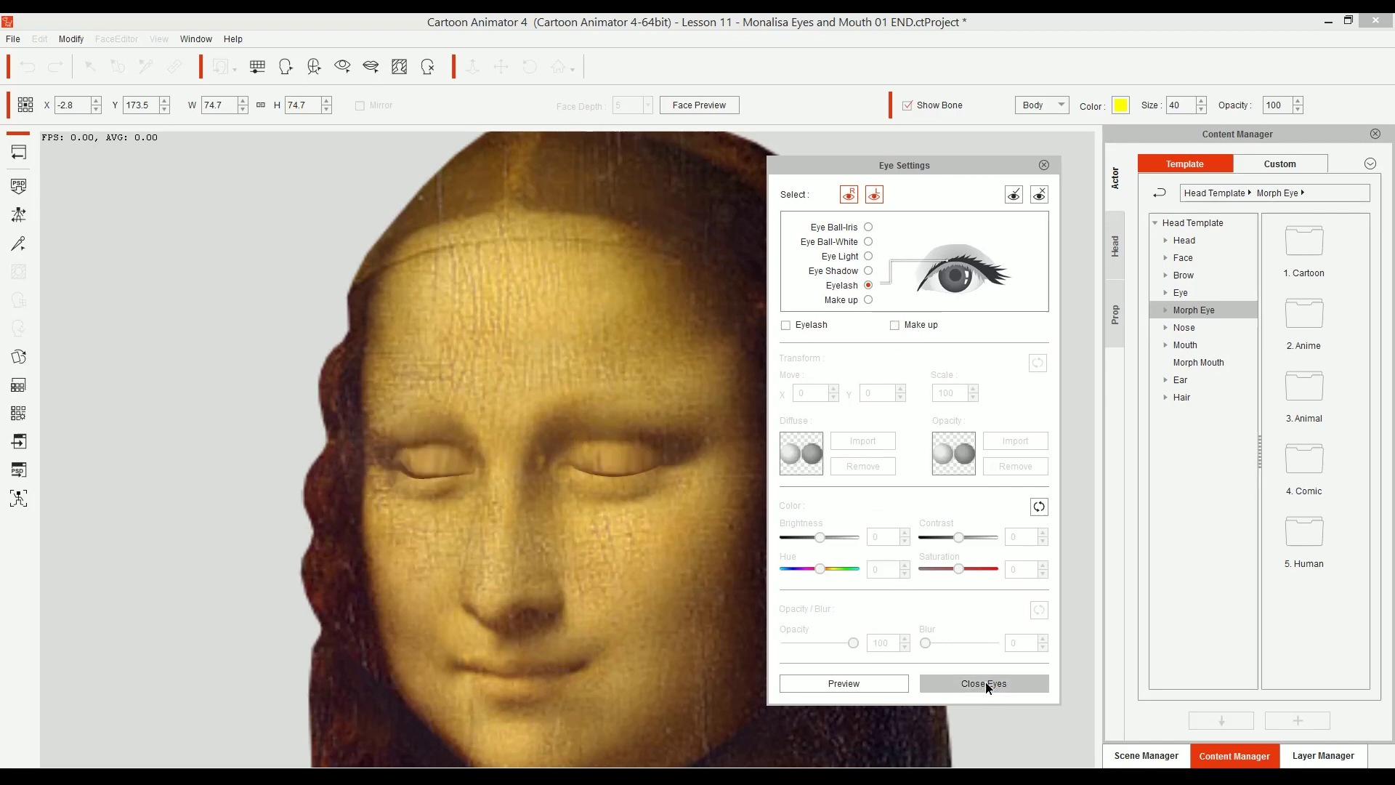
- Finish the eye settings and apply the 01_Normal Morph Mouth template to the Mona Lisa head
key(Escape)
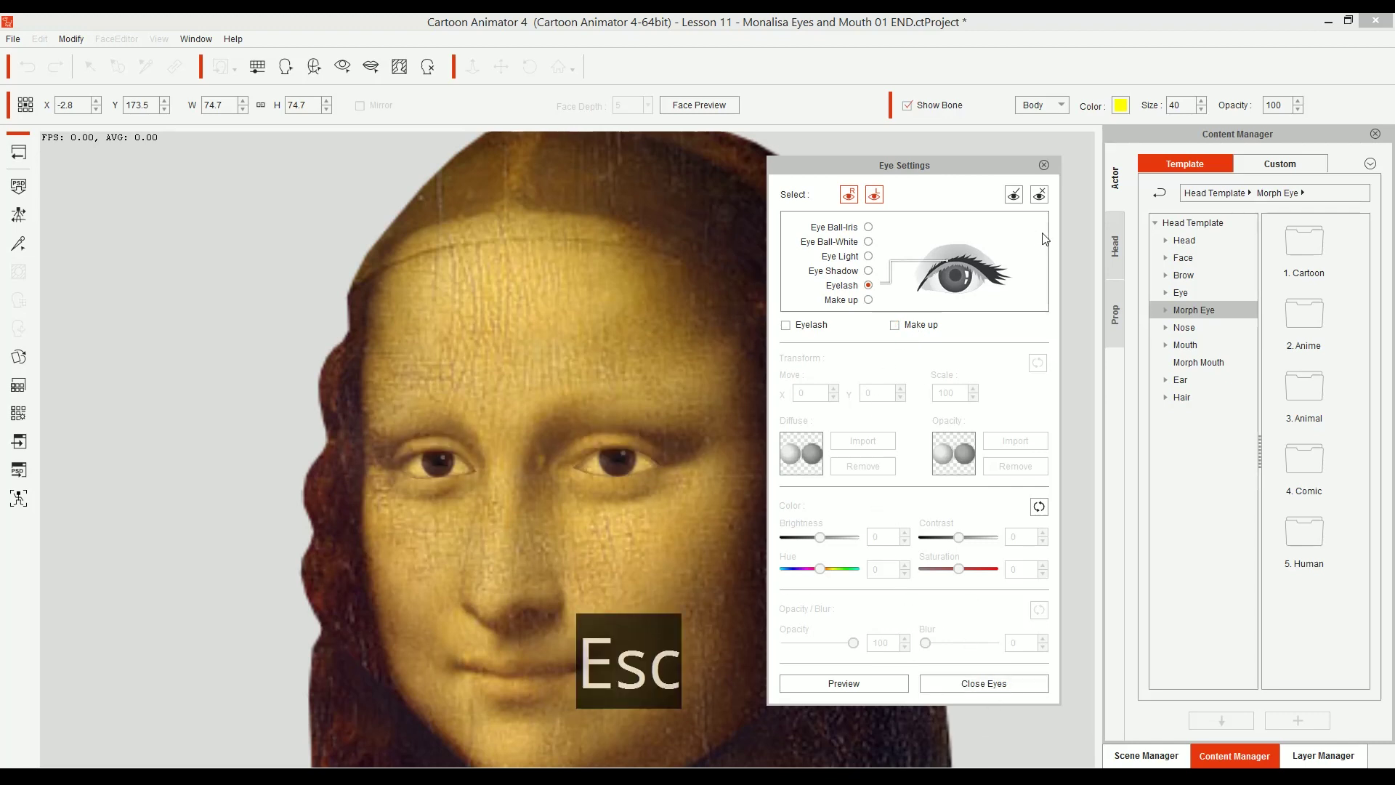
click(1046, 164)
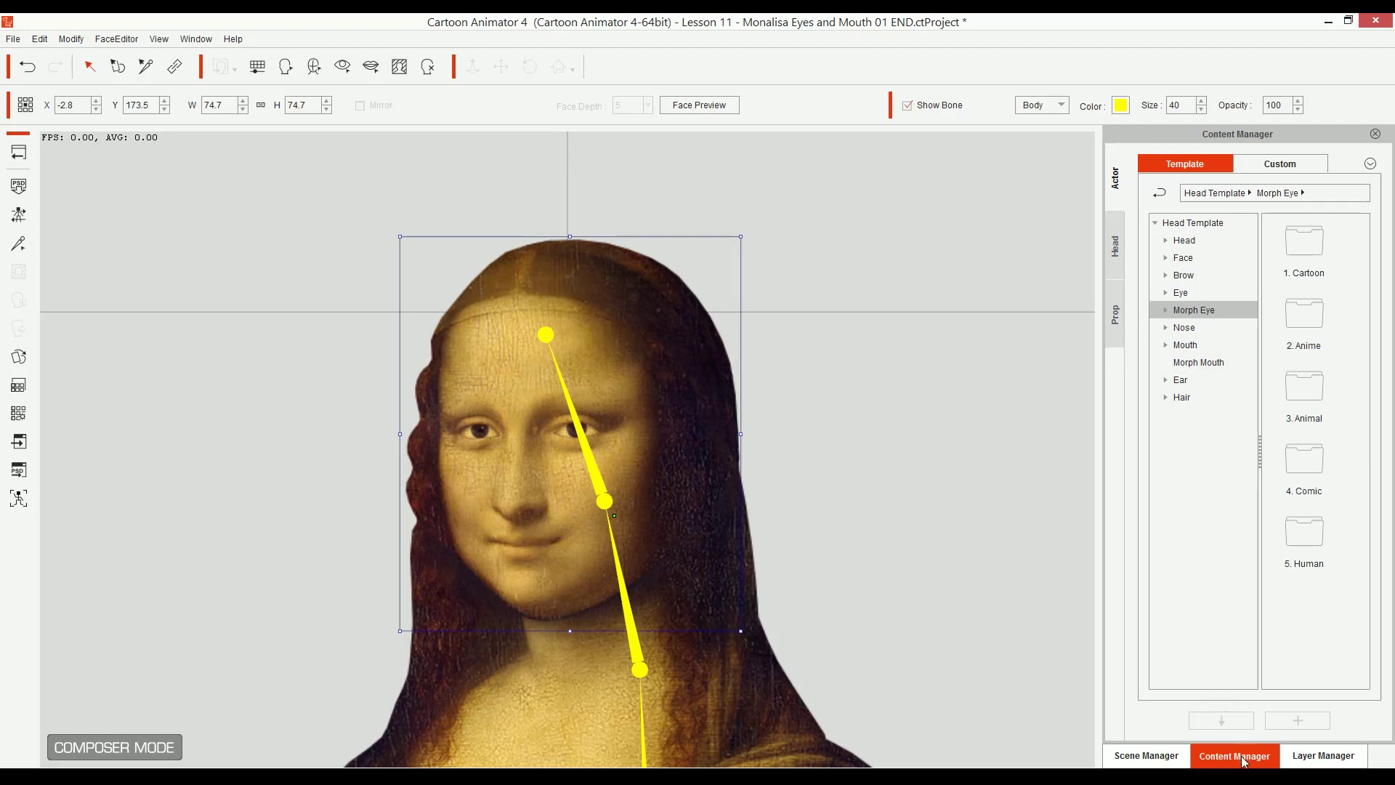
click(1209, 362)
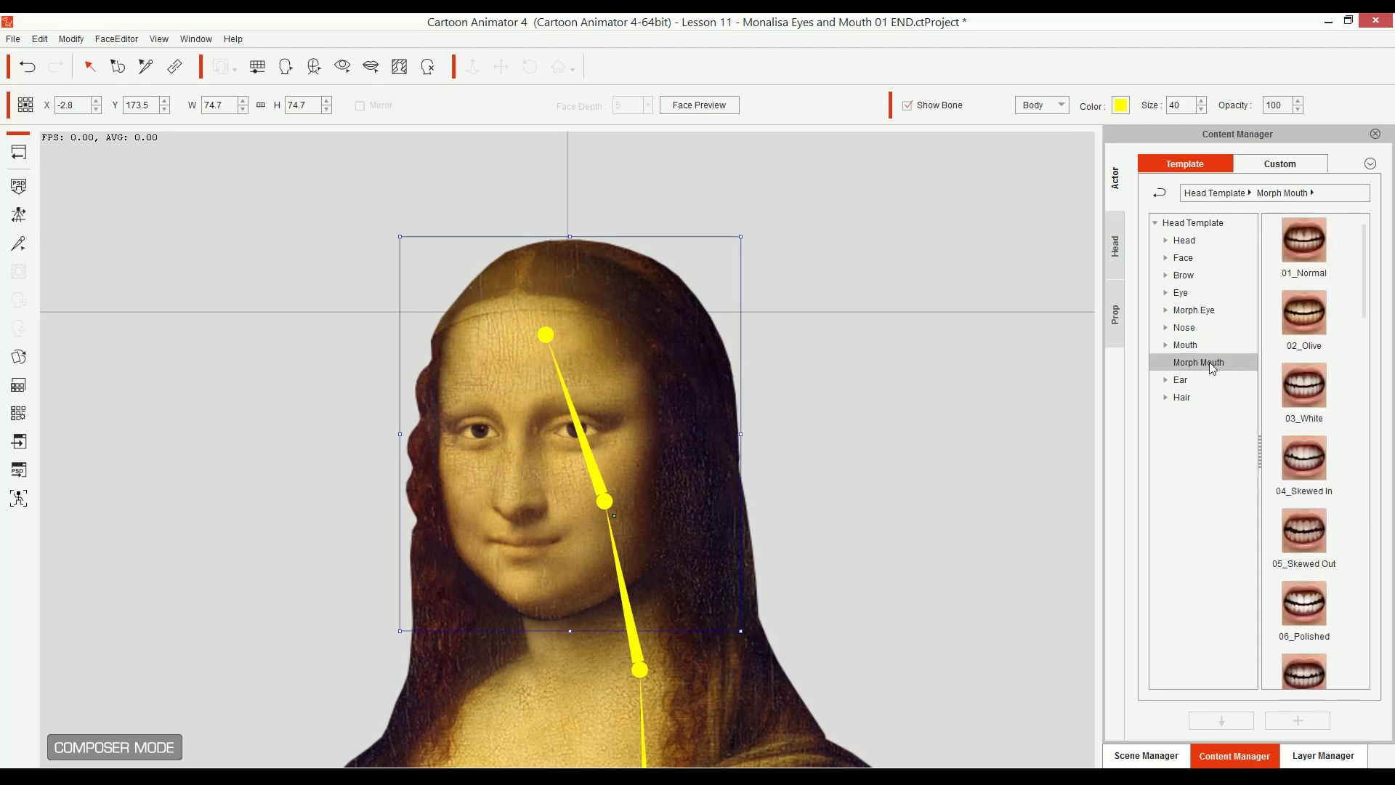
double_click(1303, 244)
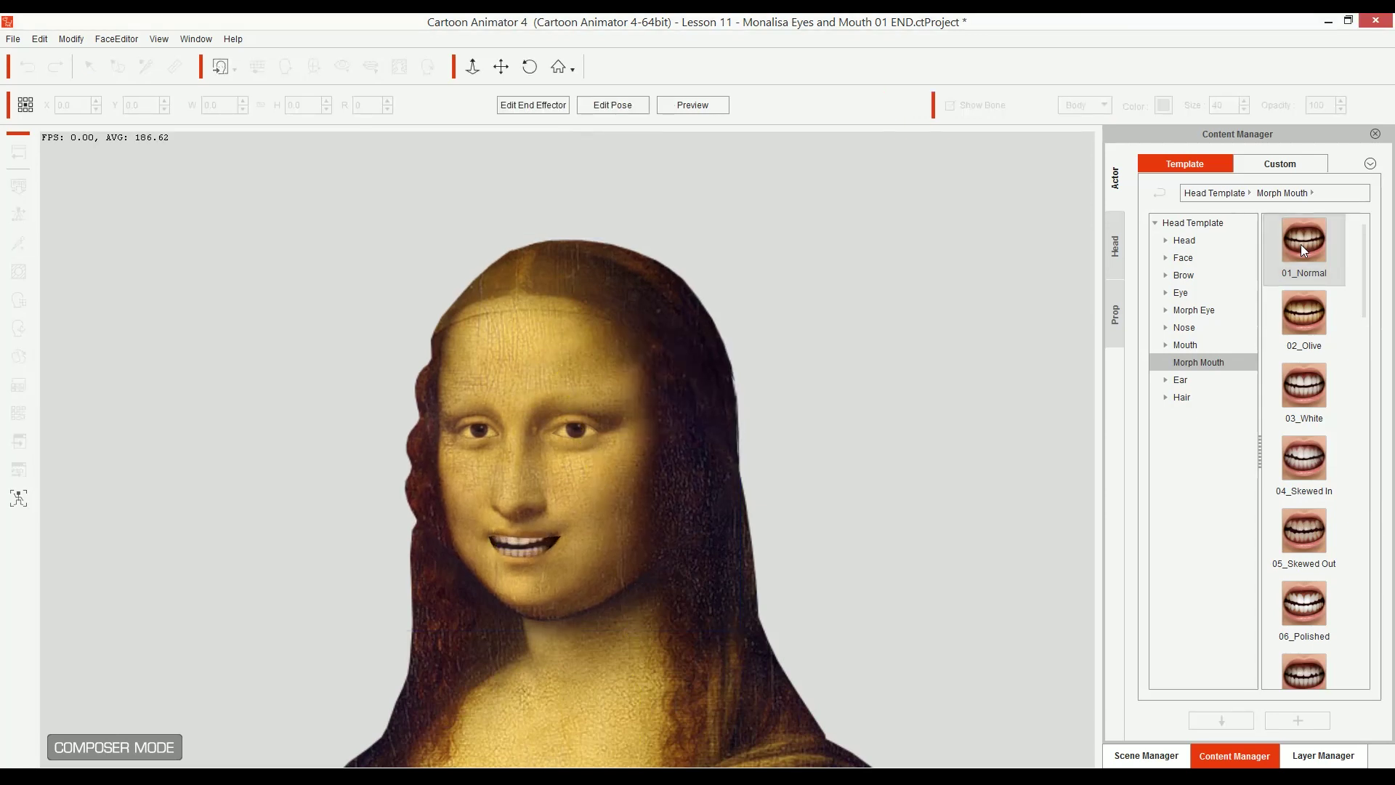
click(535, 541)
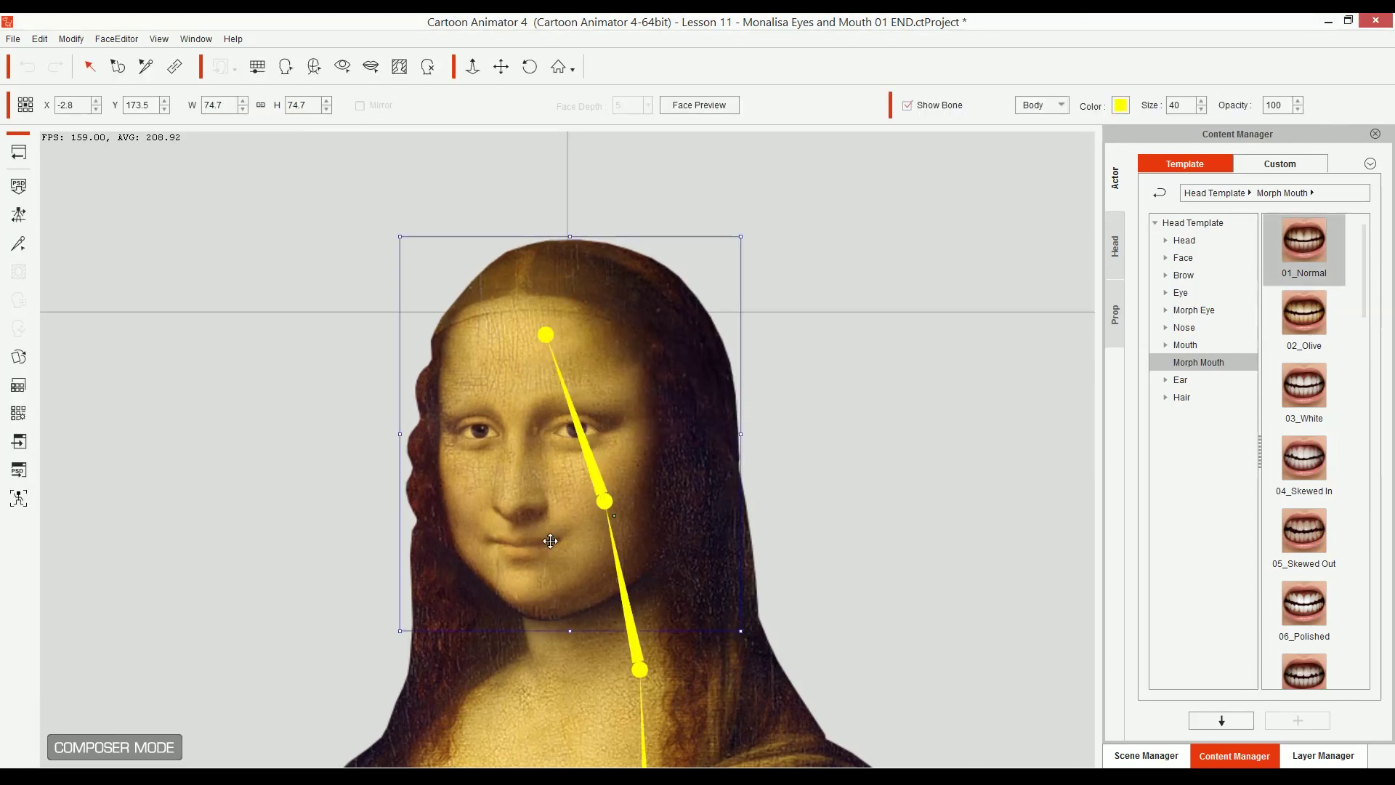
- Open the teeth settings and move the teeth inside the mouth to X 19, Y -3
click(376, 70)
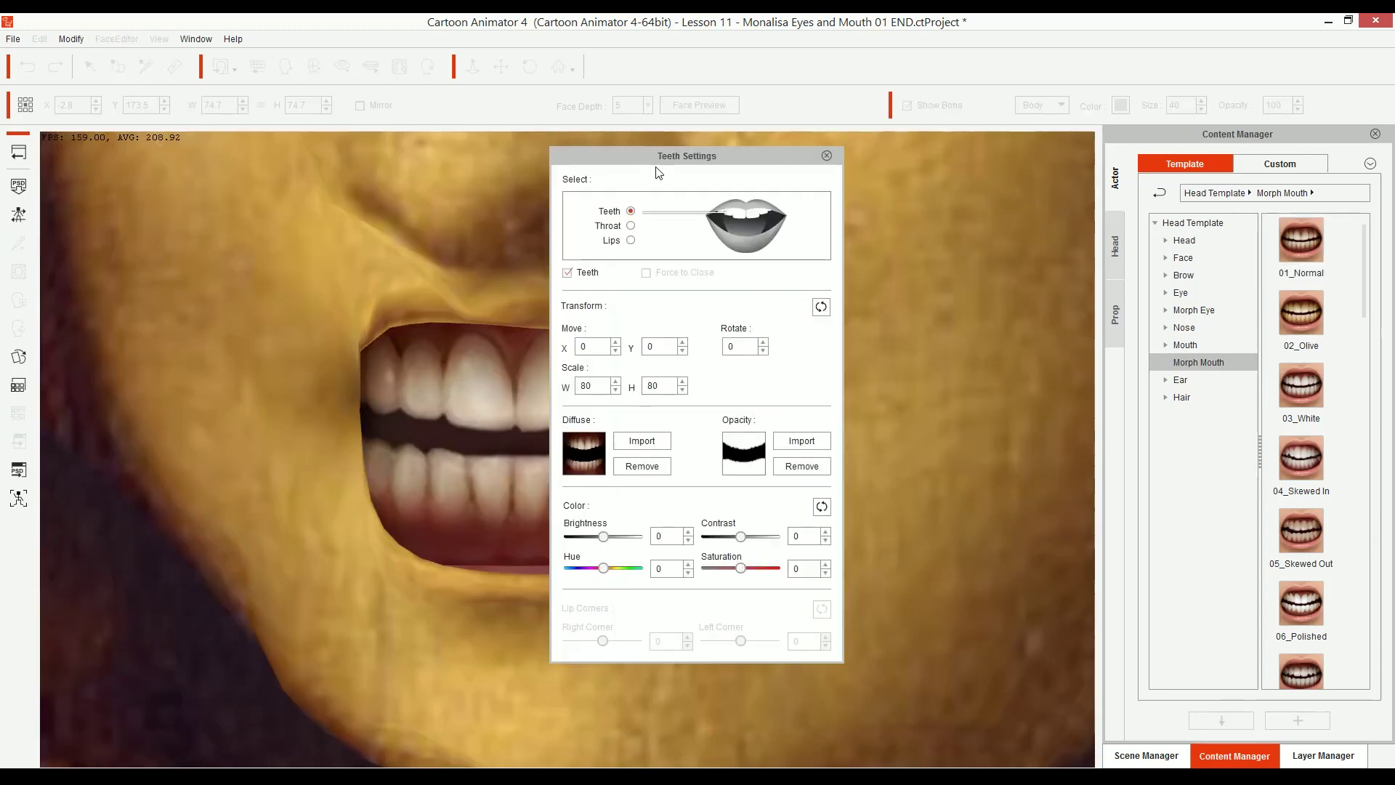
drag(678, 161, 918, 163)
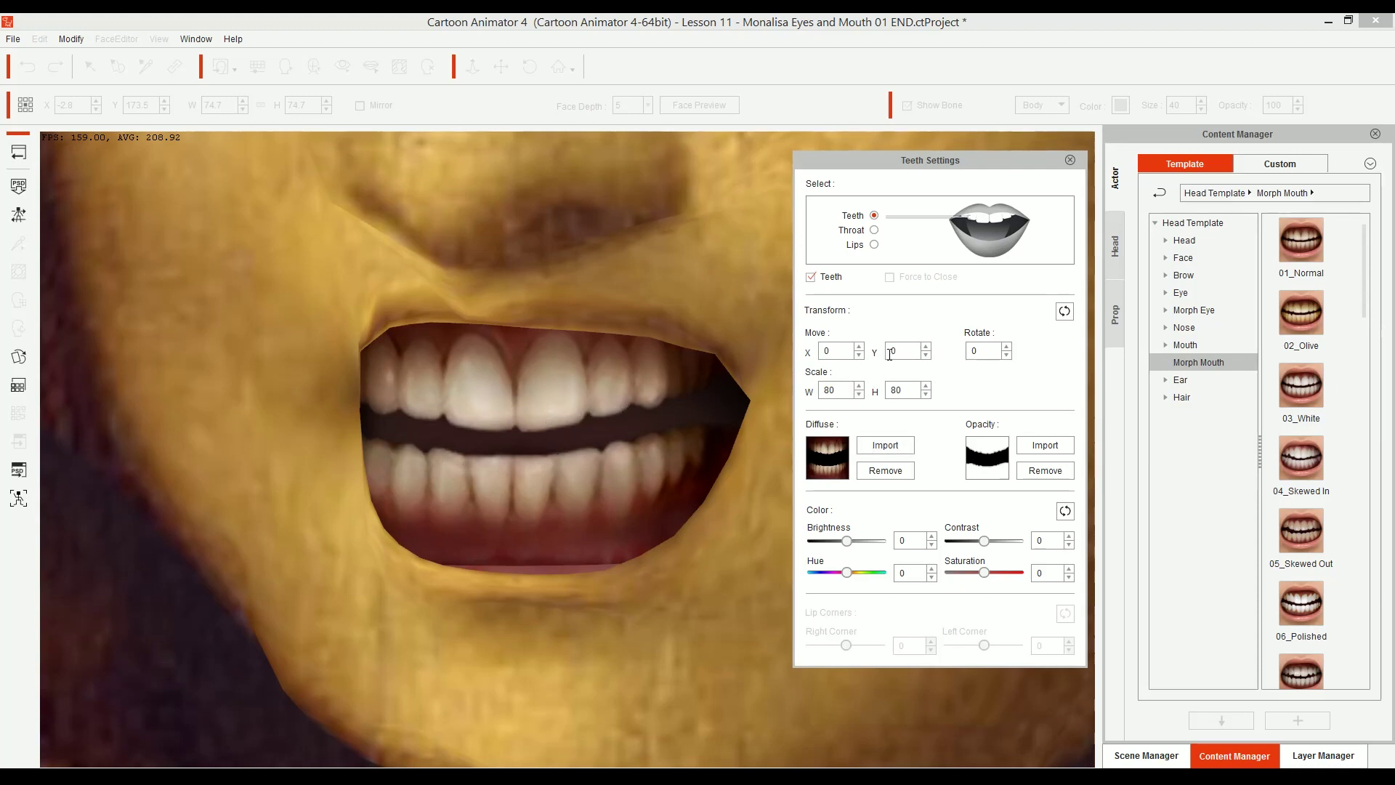
click(860, 348)
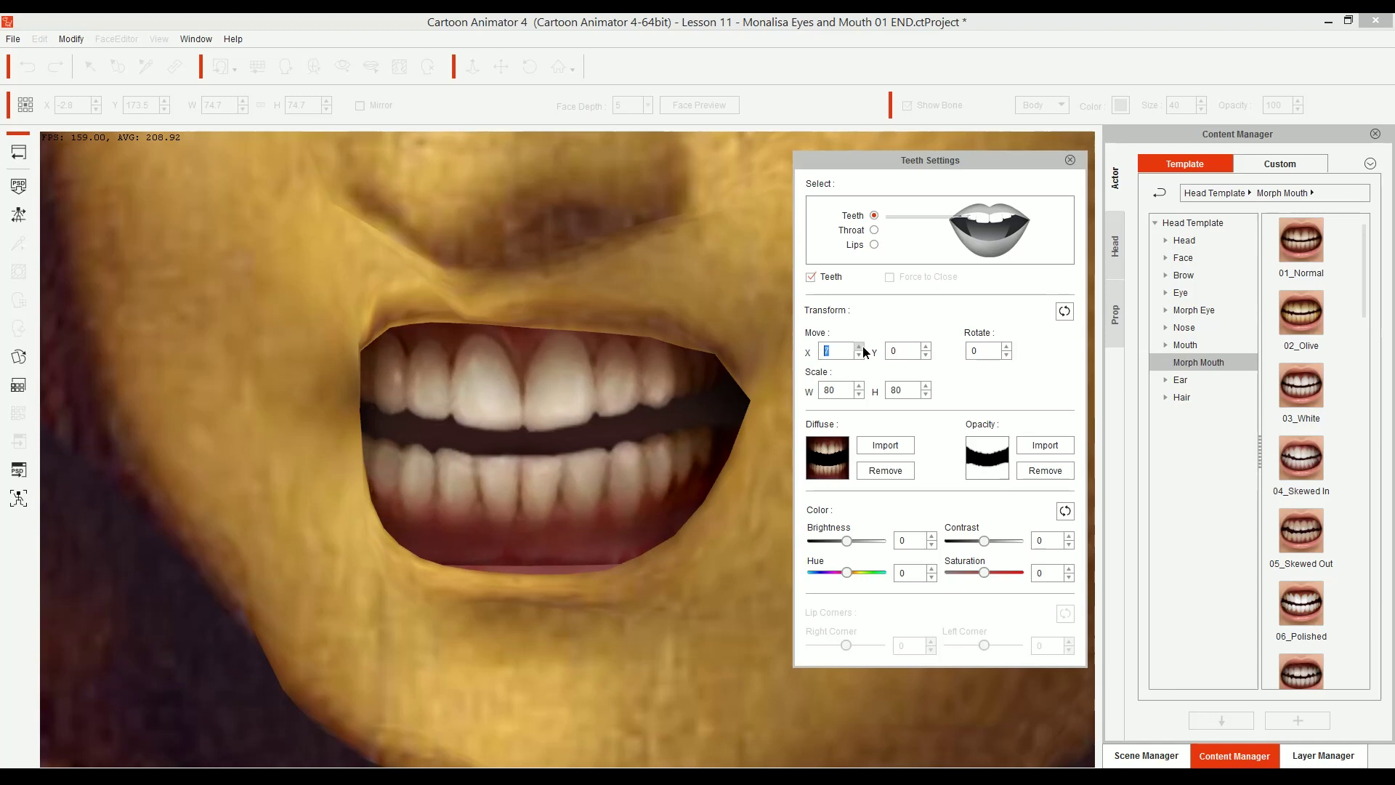
click(860, 348)
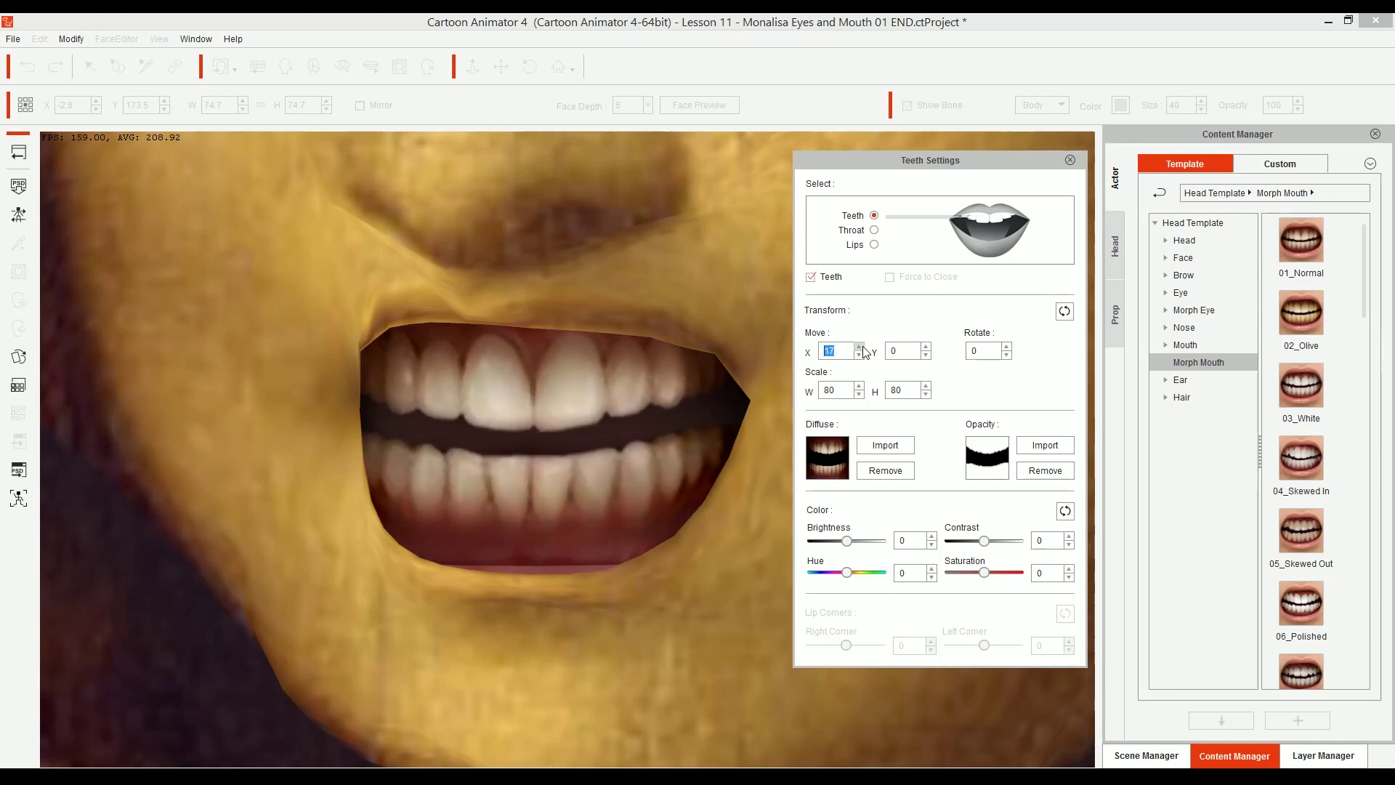
click(925, 346)
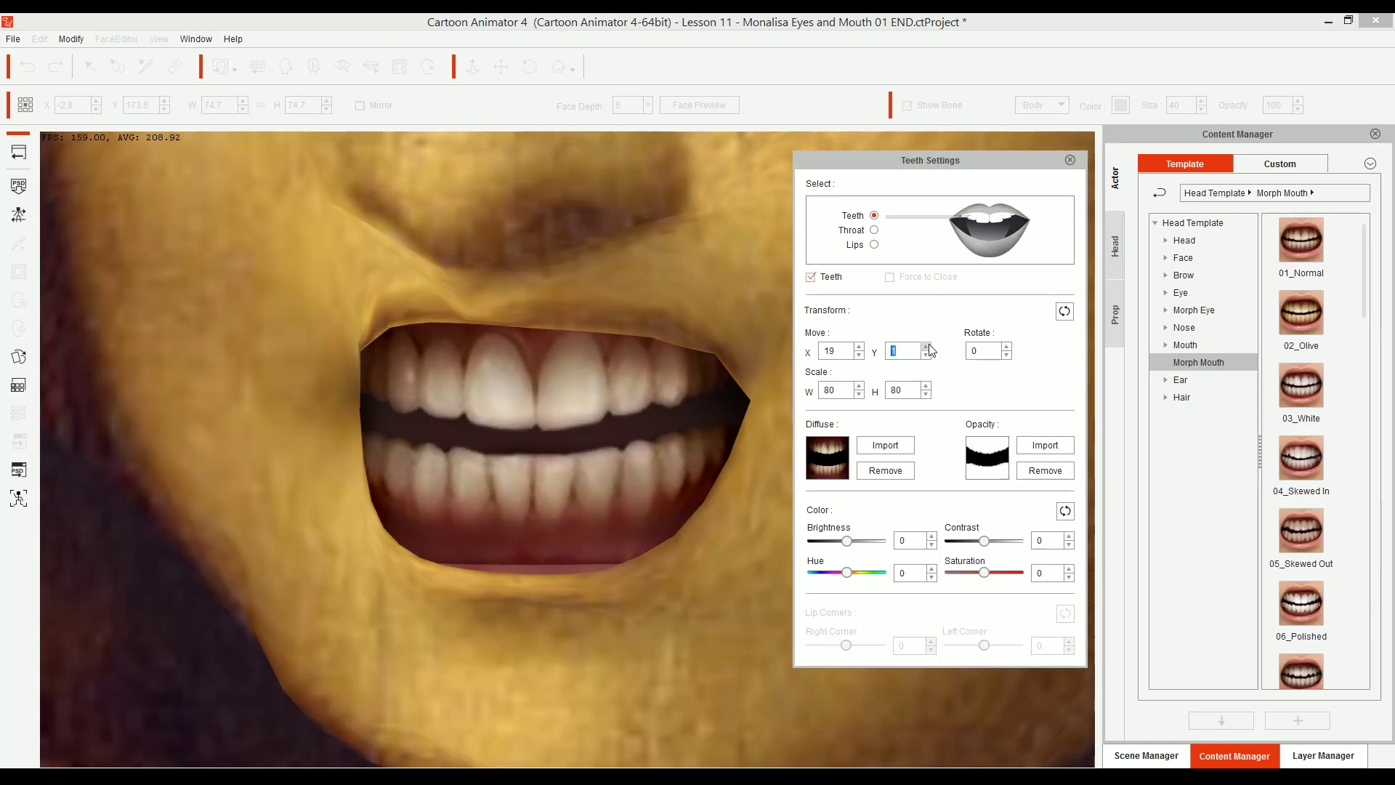
click(927, 356)
click(927, 355)
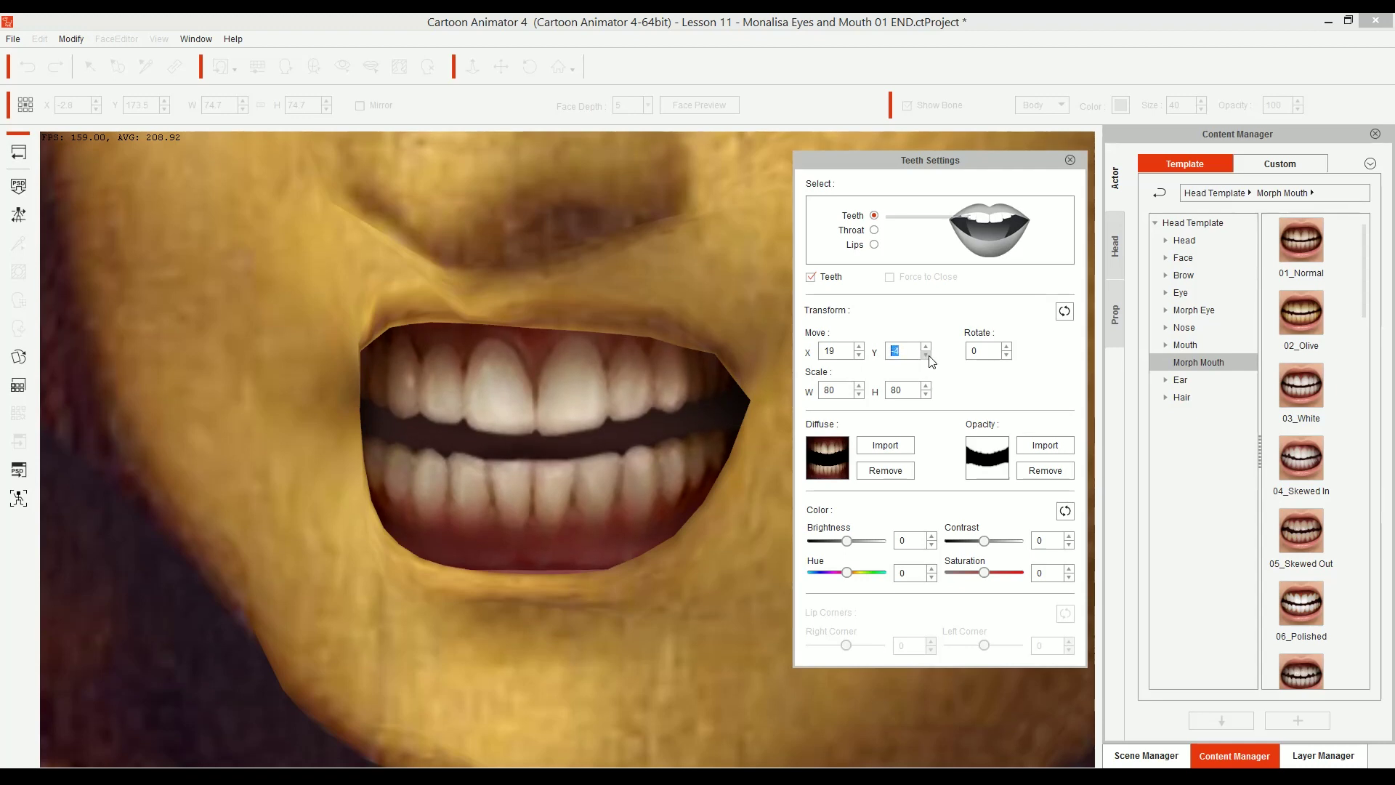
click(926, 356)
click(926, 348)
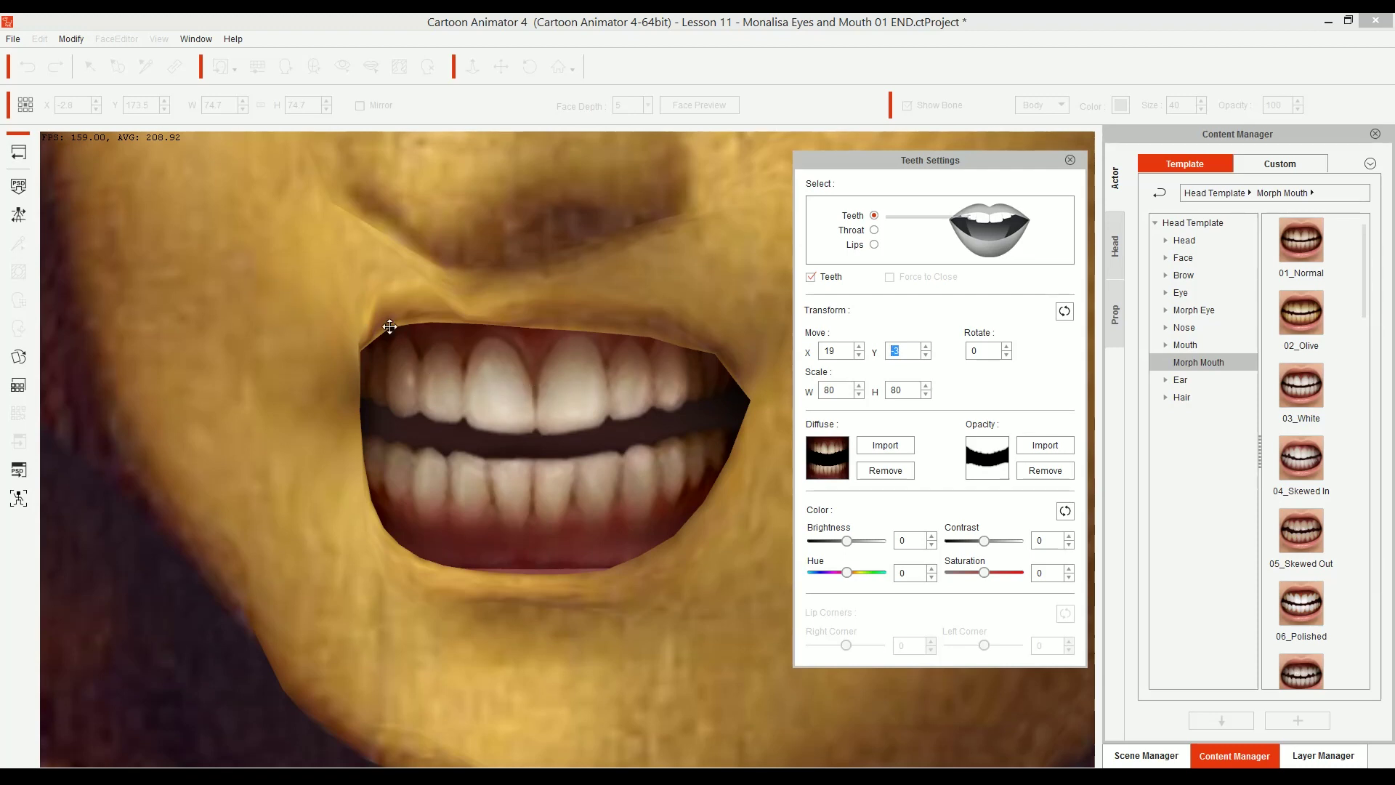
- Set the teeth's hue to 11 and fine-tune their position to X 21, Y -3
drag(847, 574, 852, 578)
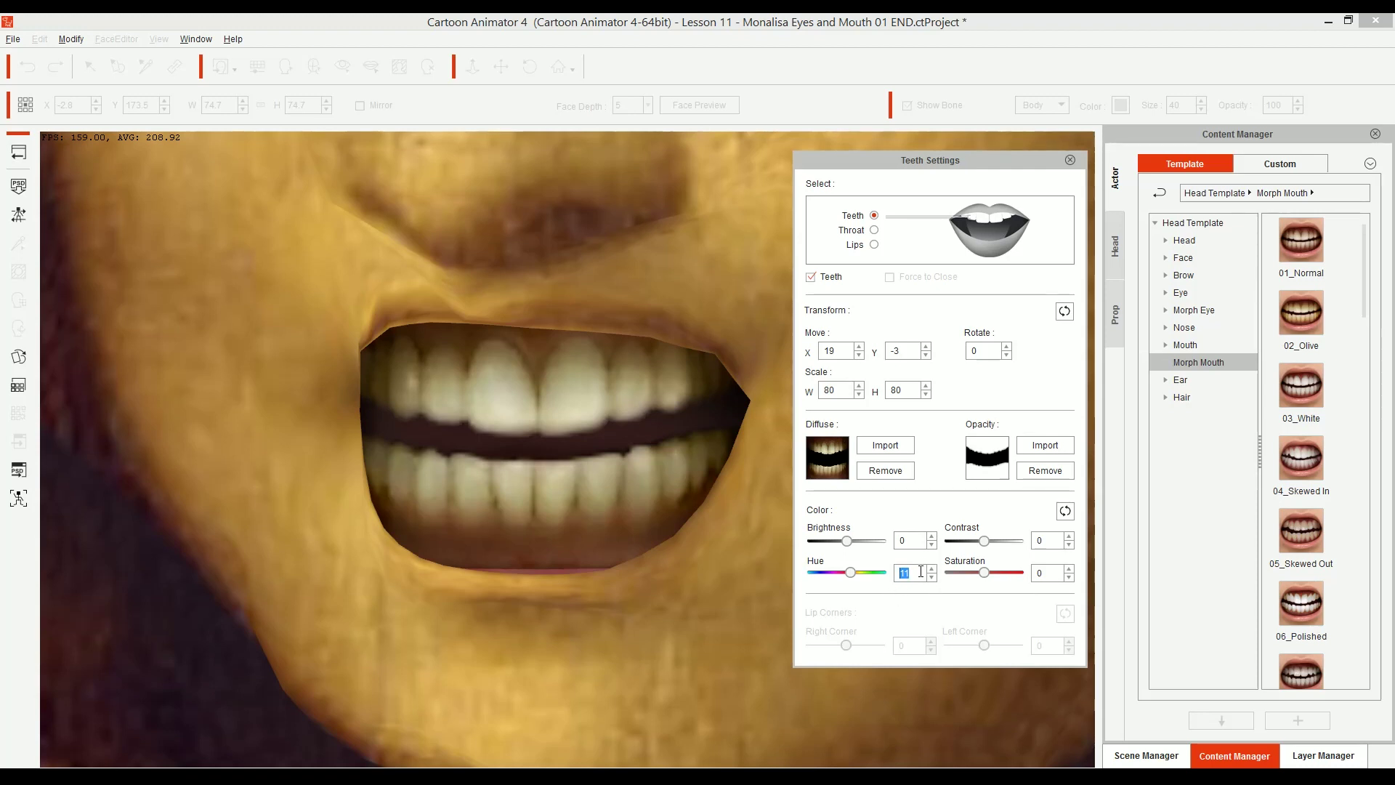
click(942, 314)
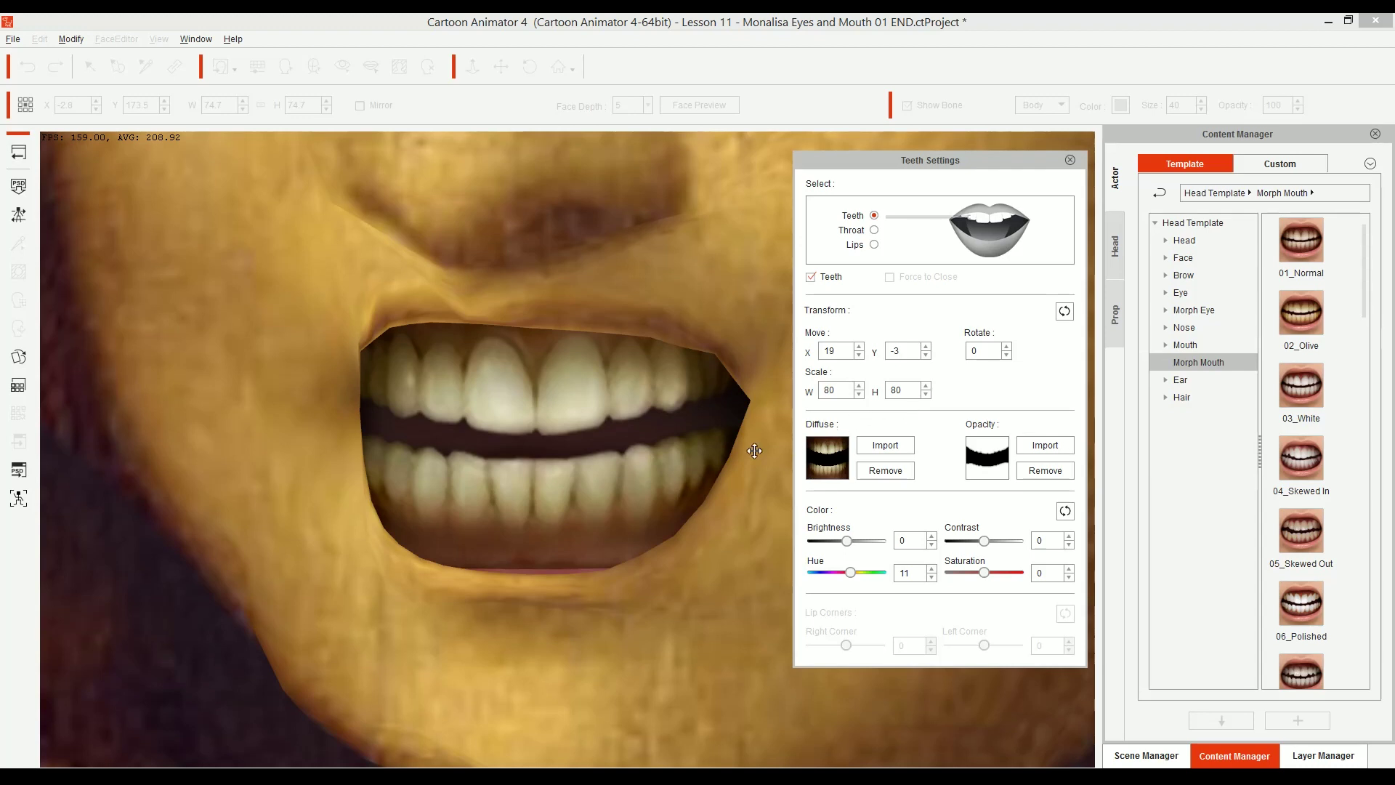
click(926, 356)
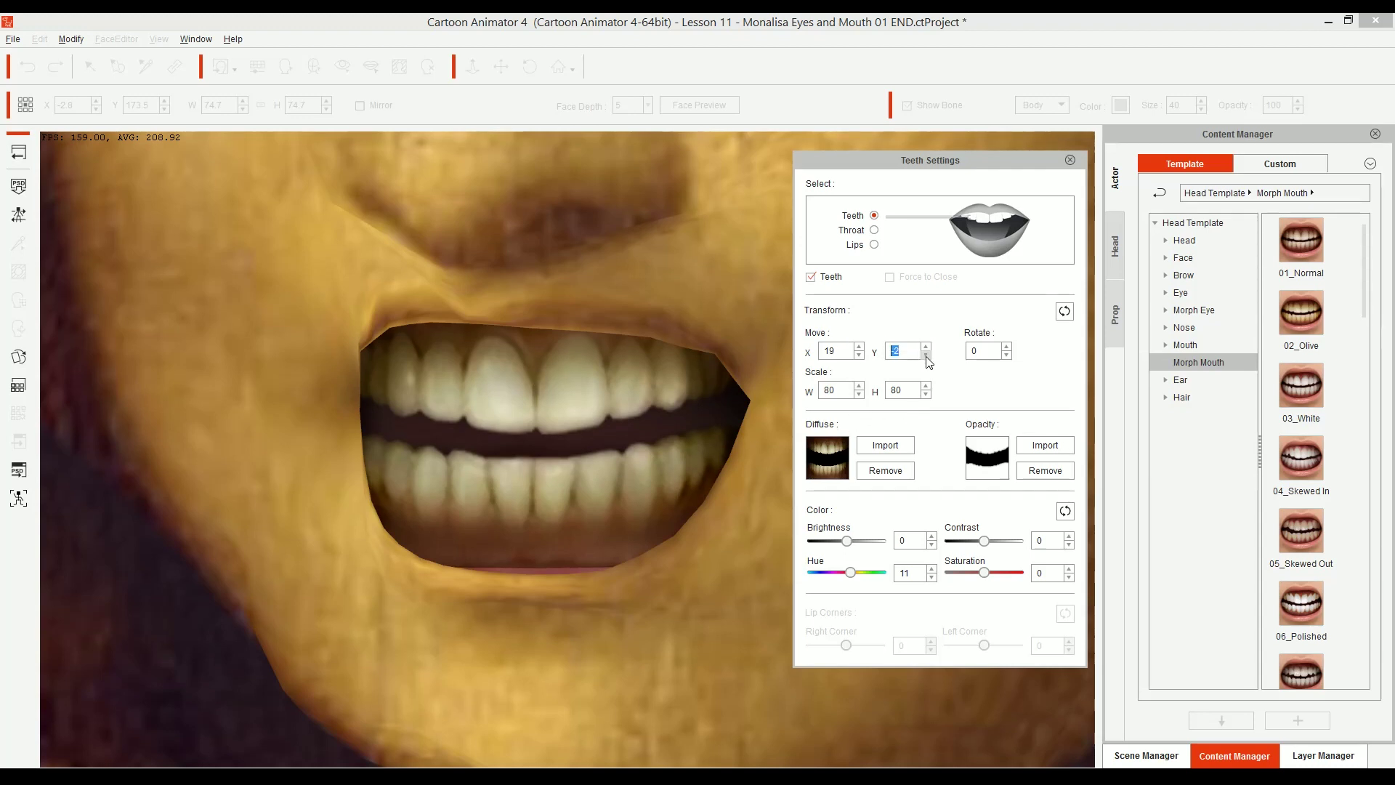
click(925, 355)
click(859, 349)
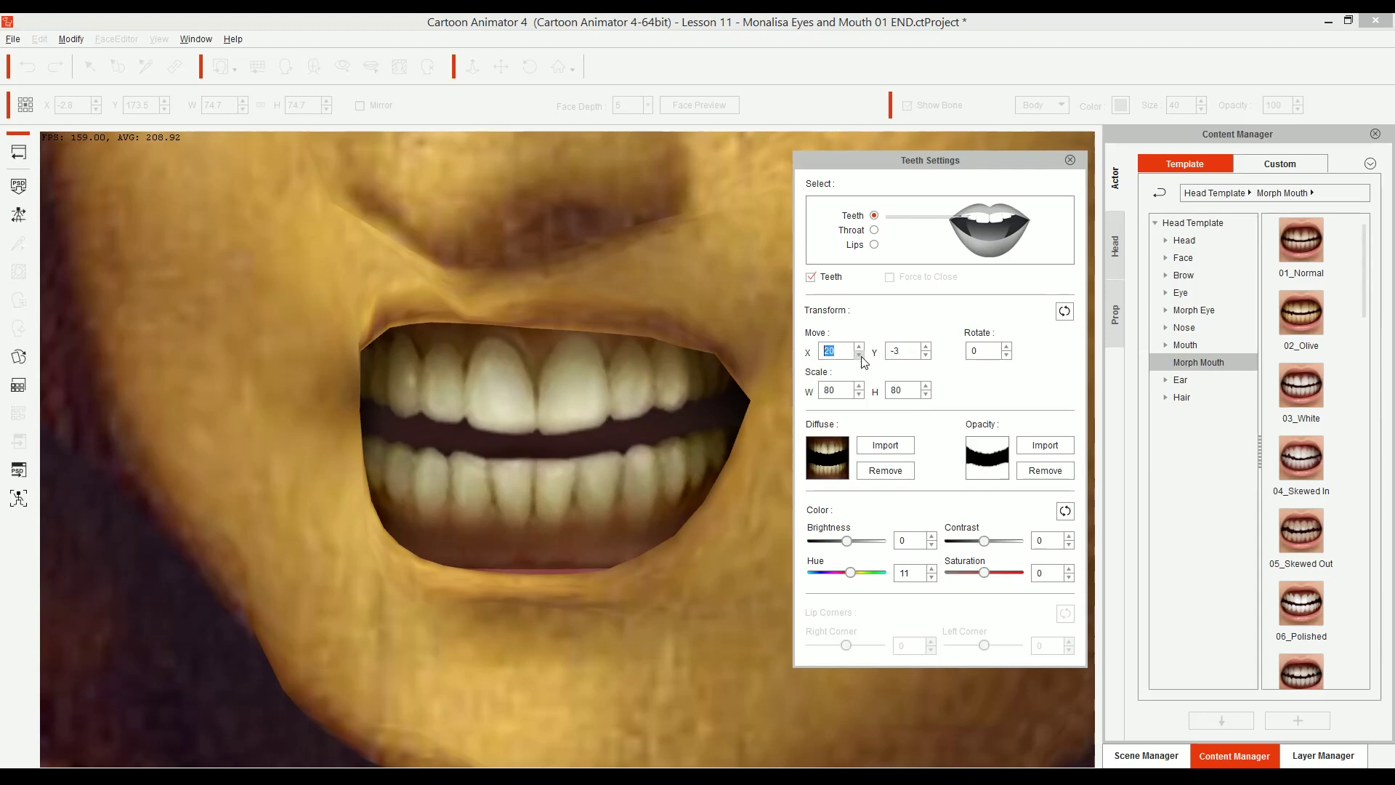
click(859, 347)
click(859, 347)
click(859, 348)
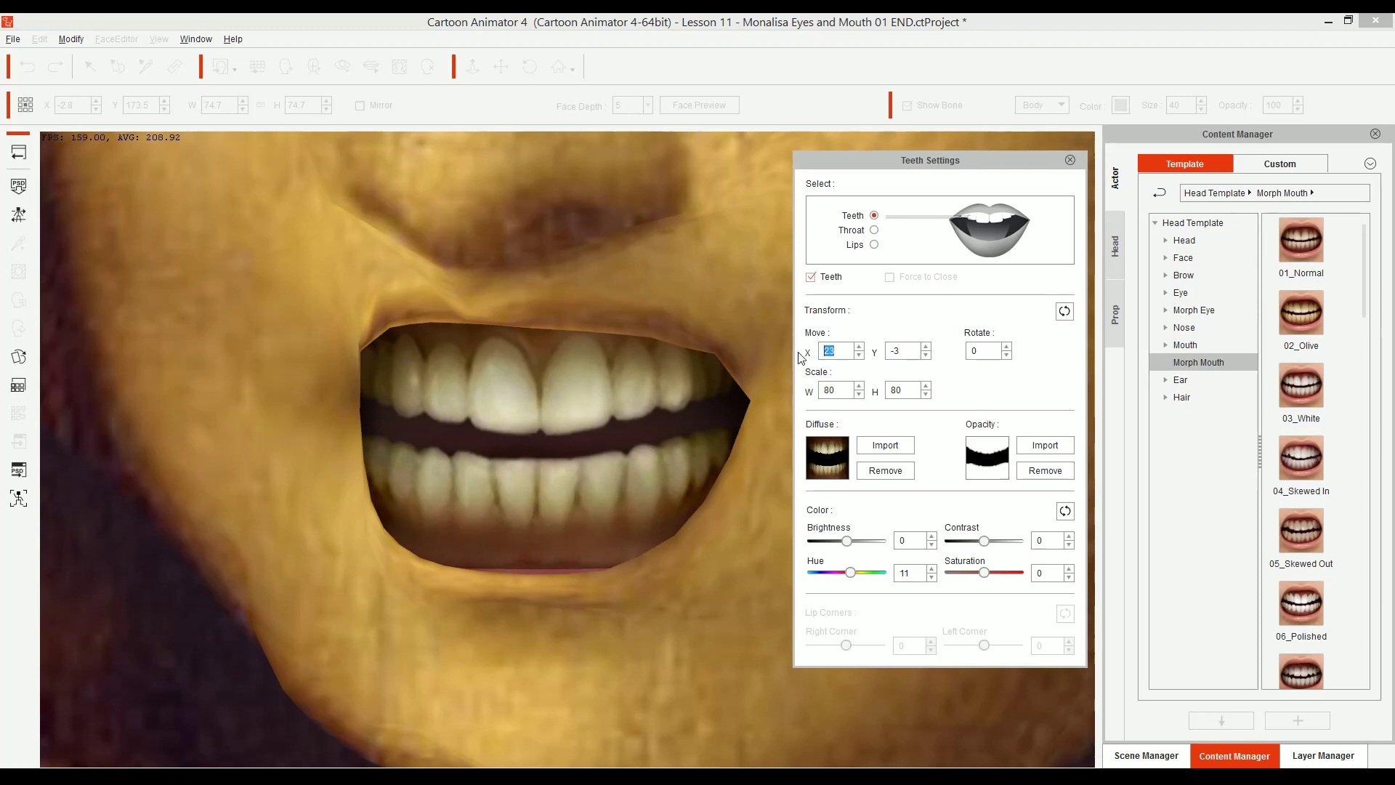
click(860, 356)
click(859, 356)
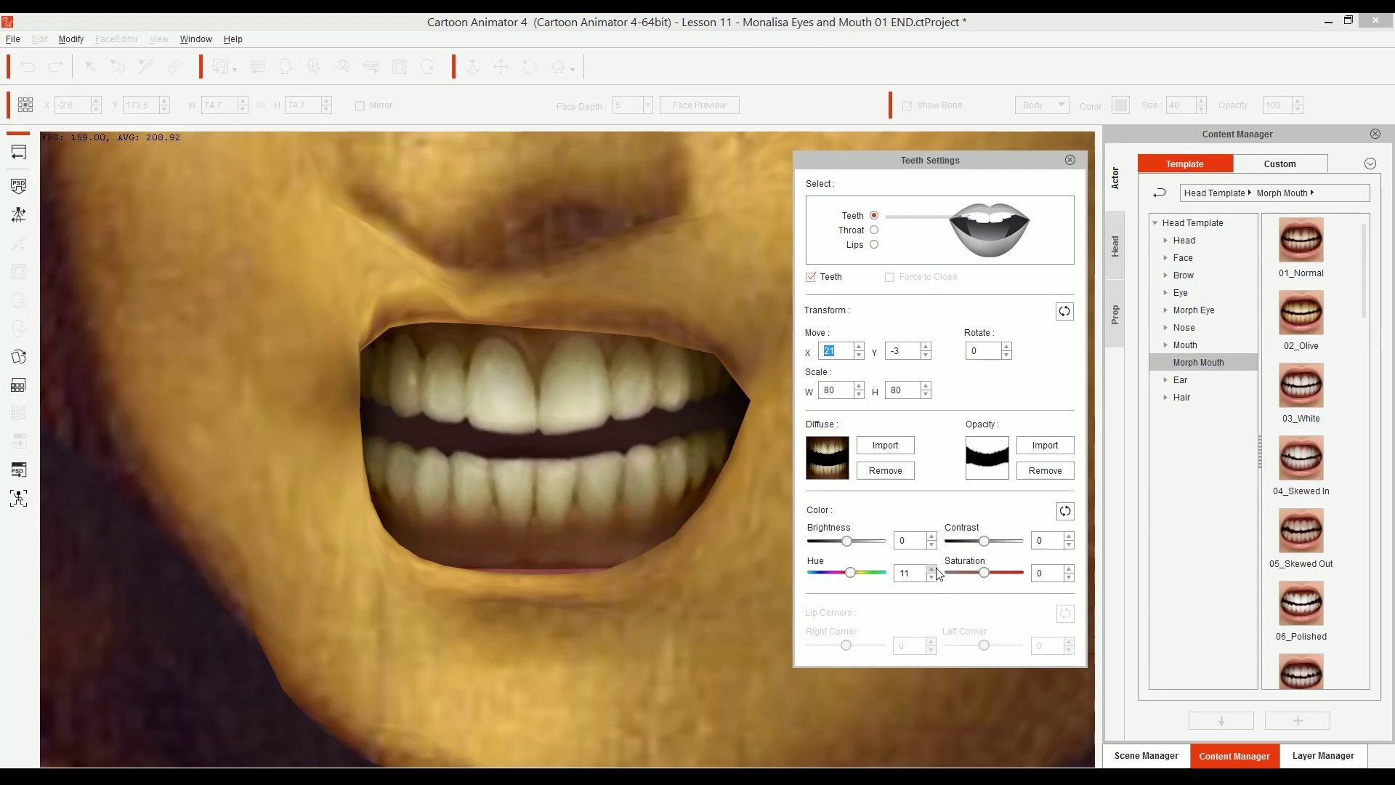
- Set the teeth's rotation to -1, finish the teeth settings and return from Composer mode to the stage
click(1005, 348)
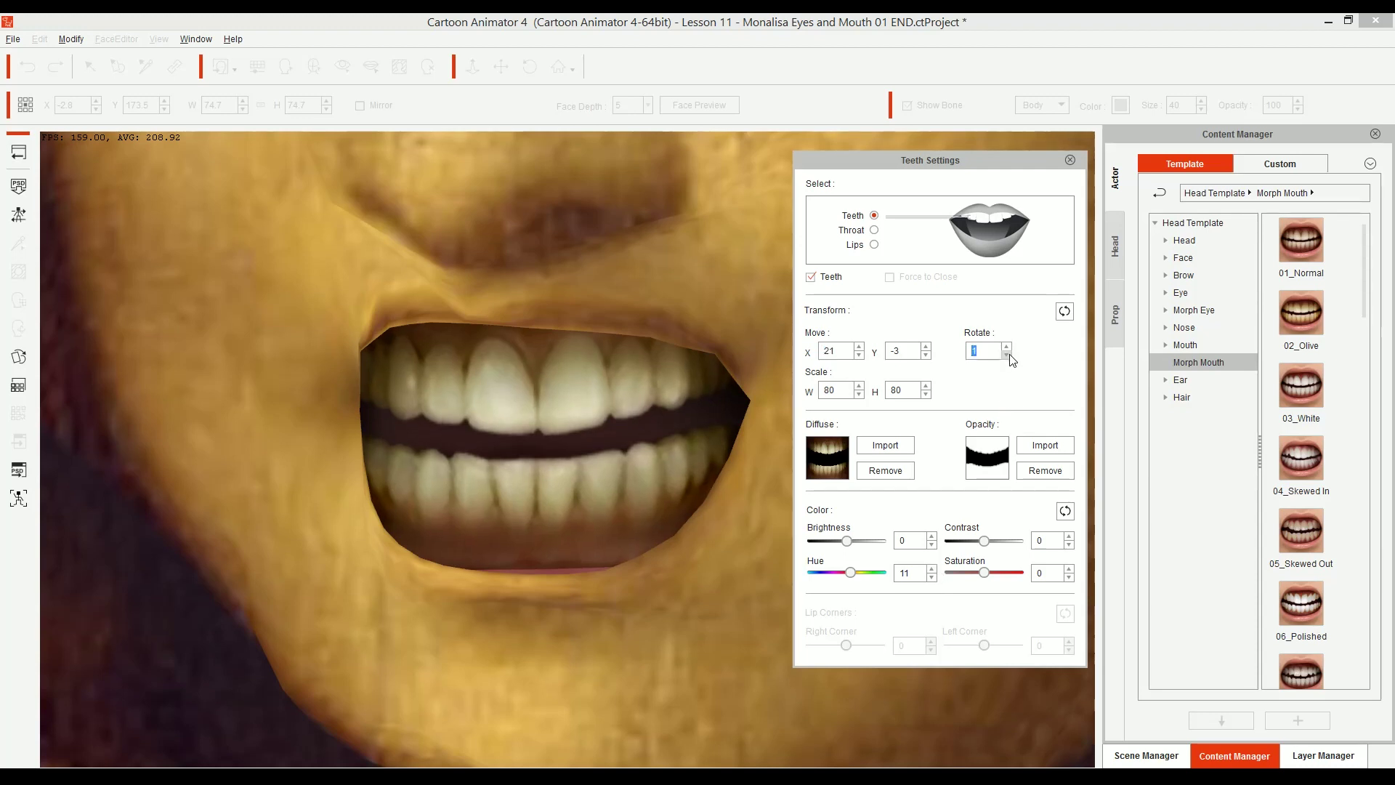
click(1006, 355)
click(1006, 355)
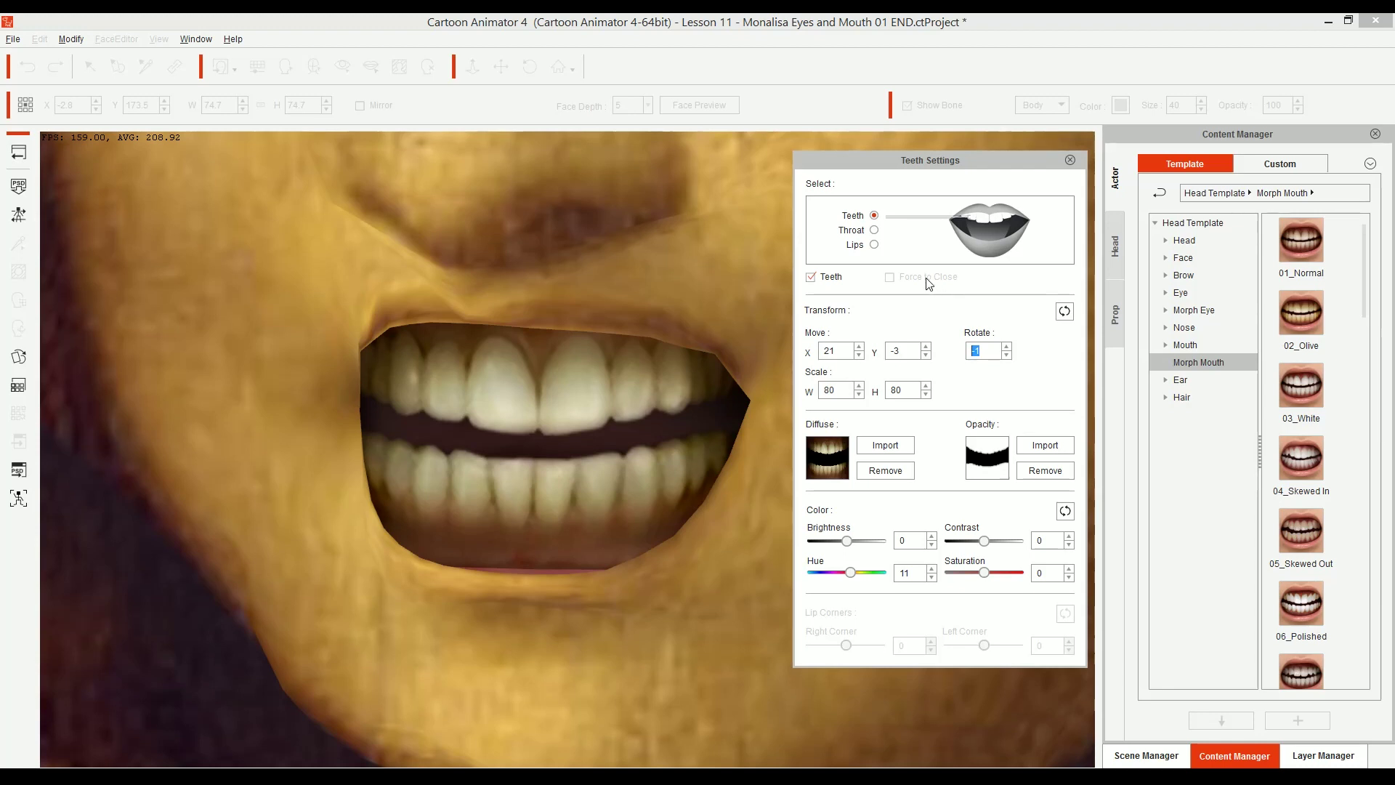
click(1070, 160)
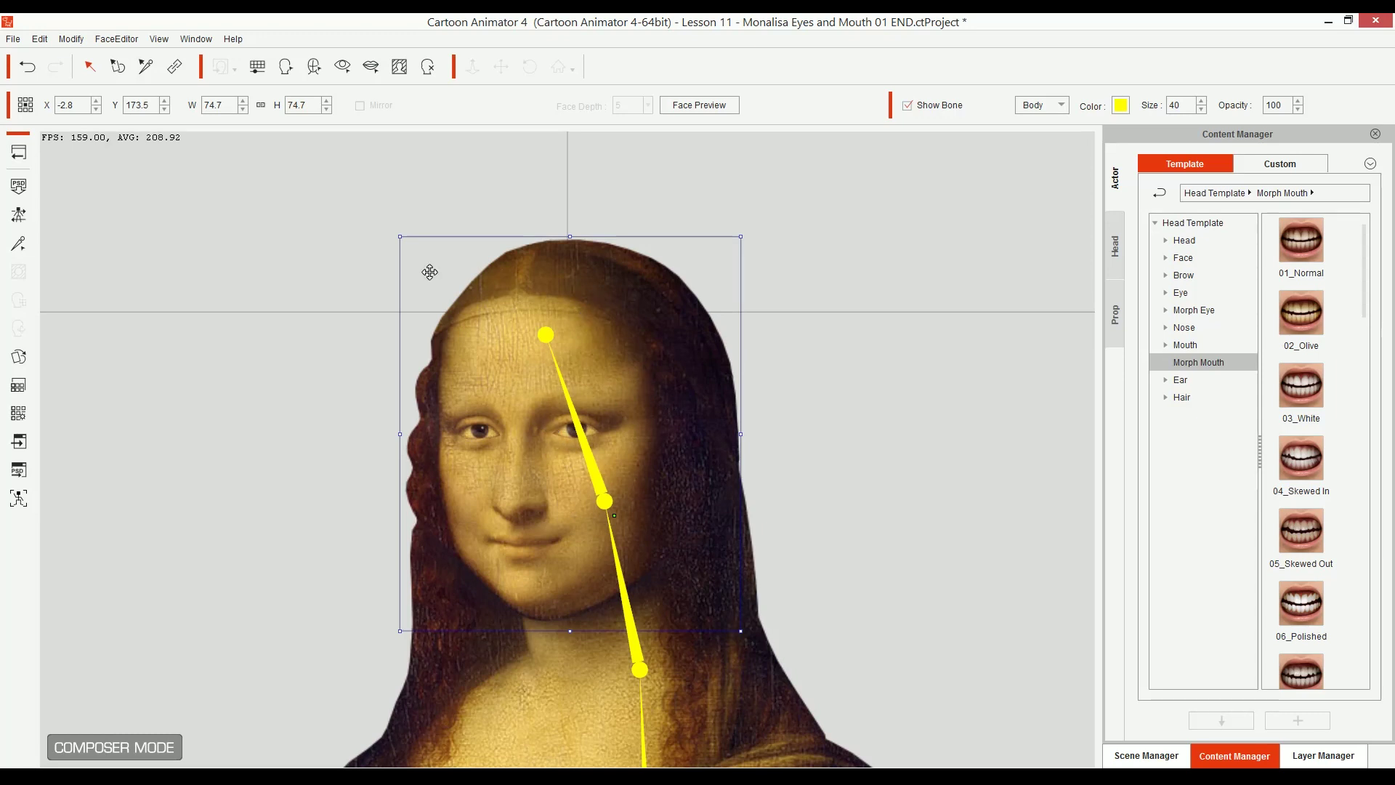
click(18, 153)
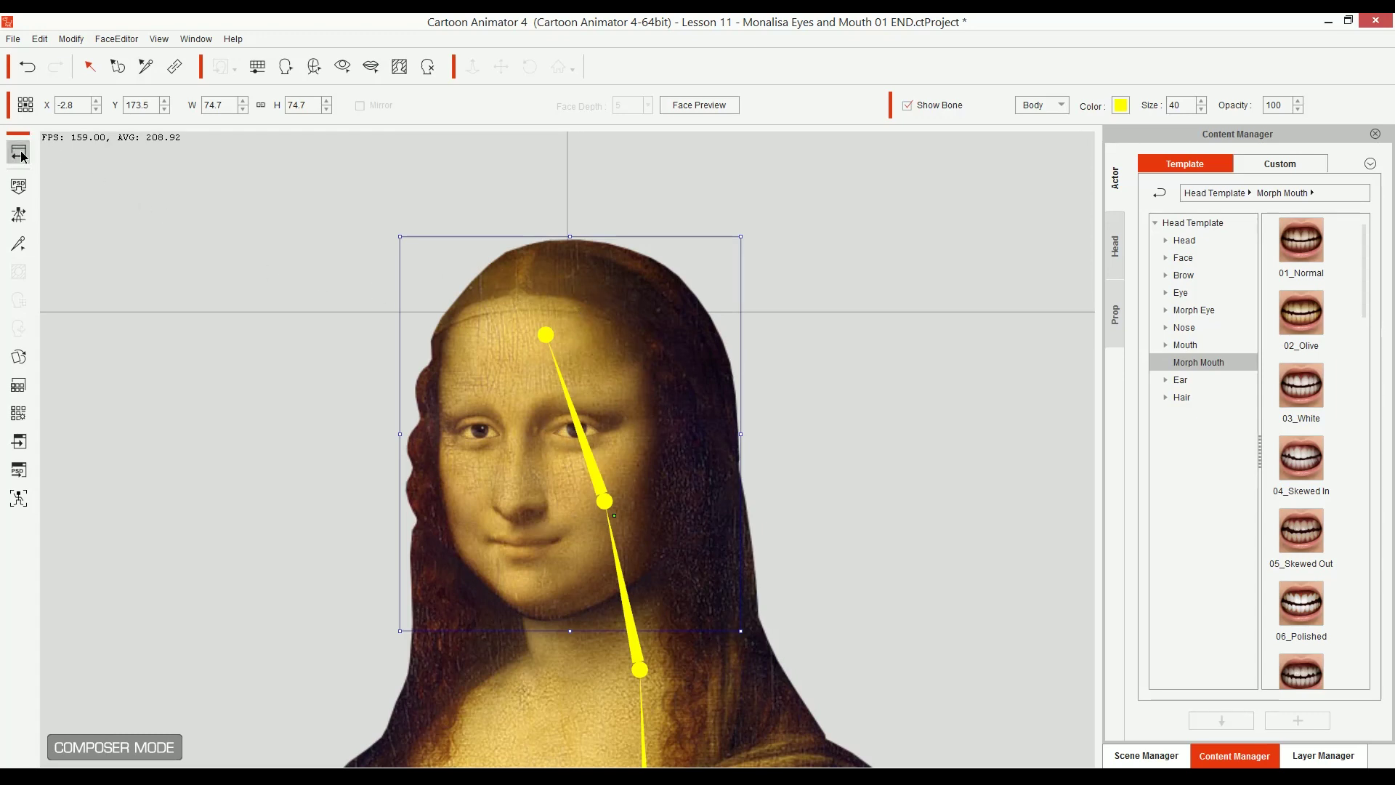